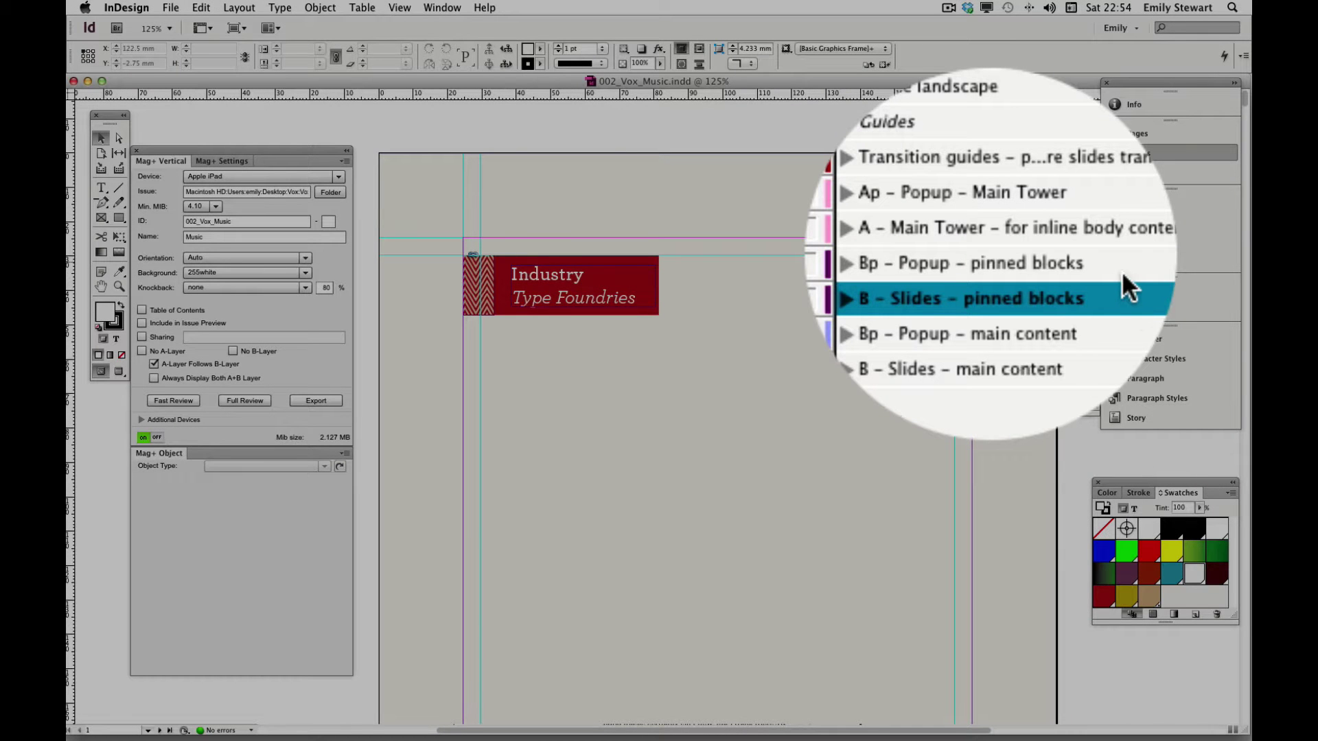
- Step through the Mag+ layers, then select the Industry Type Foundries banner
{"action": "left_click", "coordinate": [1122, 273]}
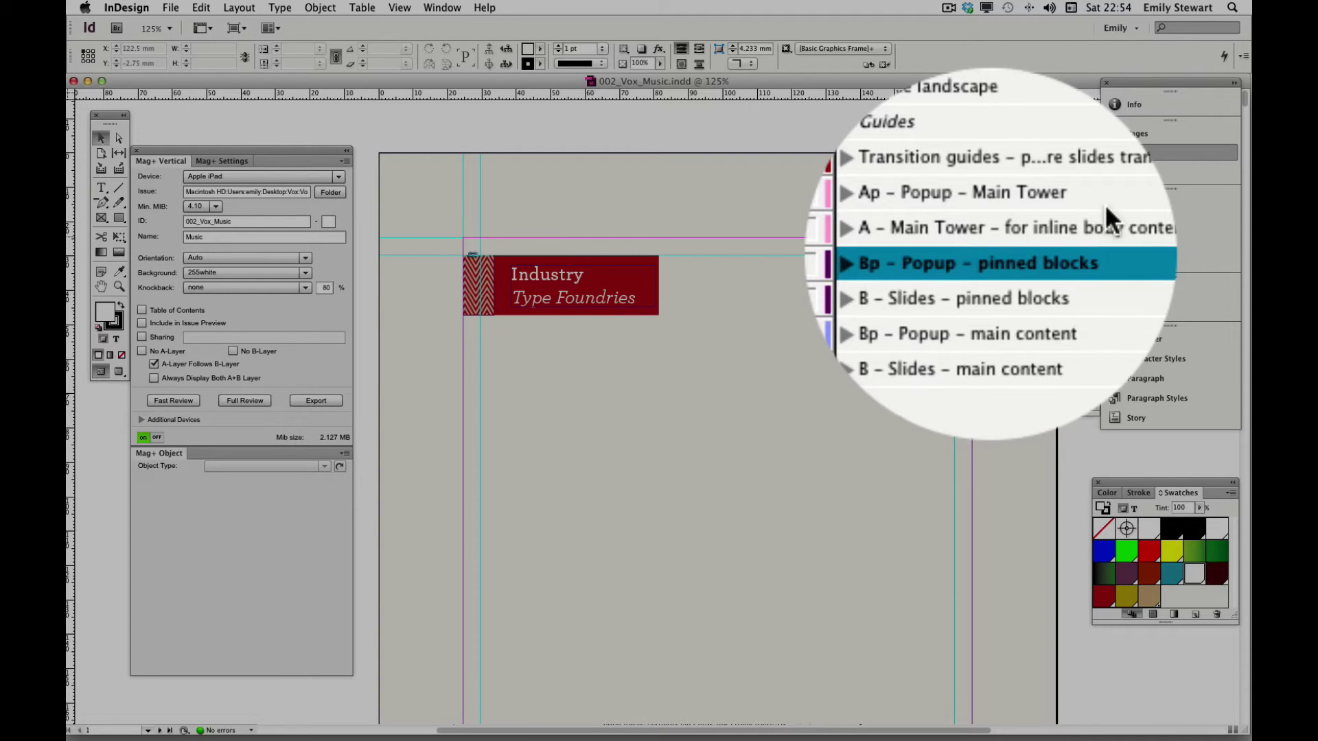
{"action": "left_click", "coordinate": [1097, 237]}
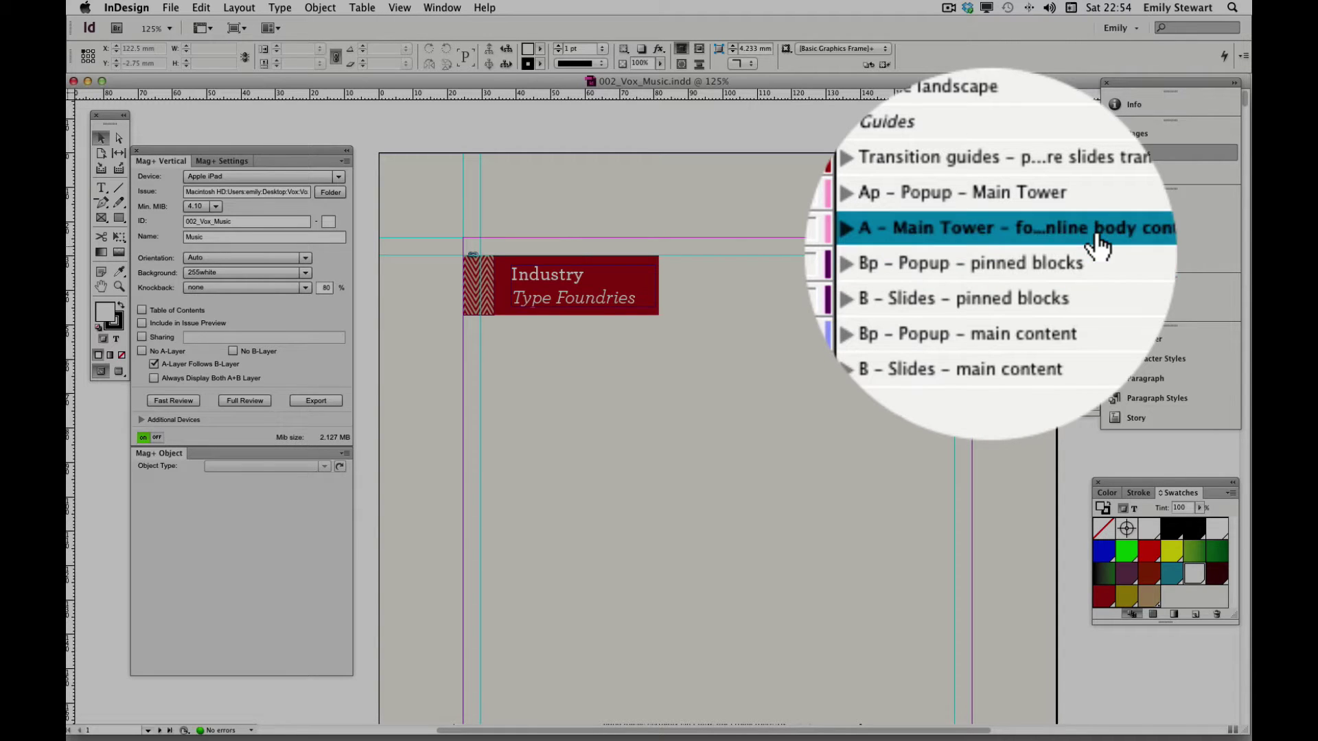
{"action": "left_click", "coordinate": [1102, 188]}
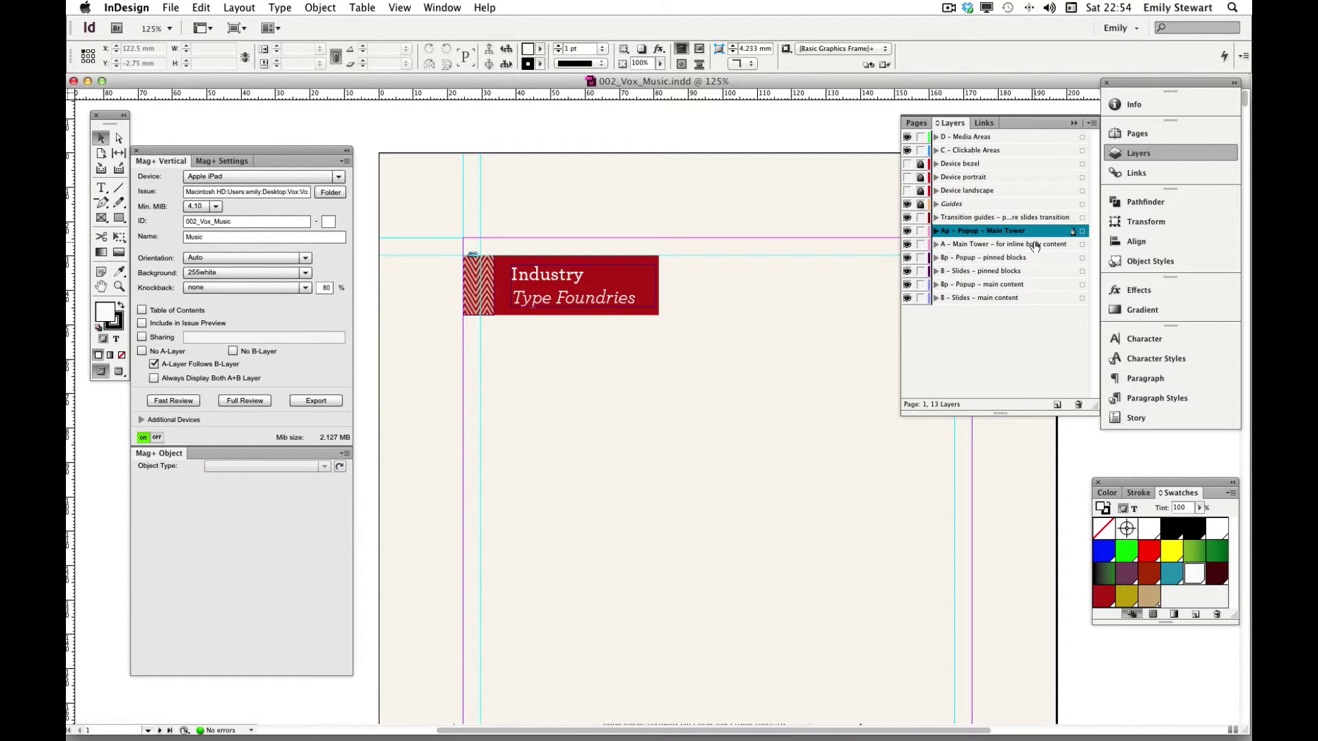
{"action": "left_click", "coordinate": [1034, 246]}
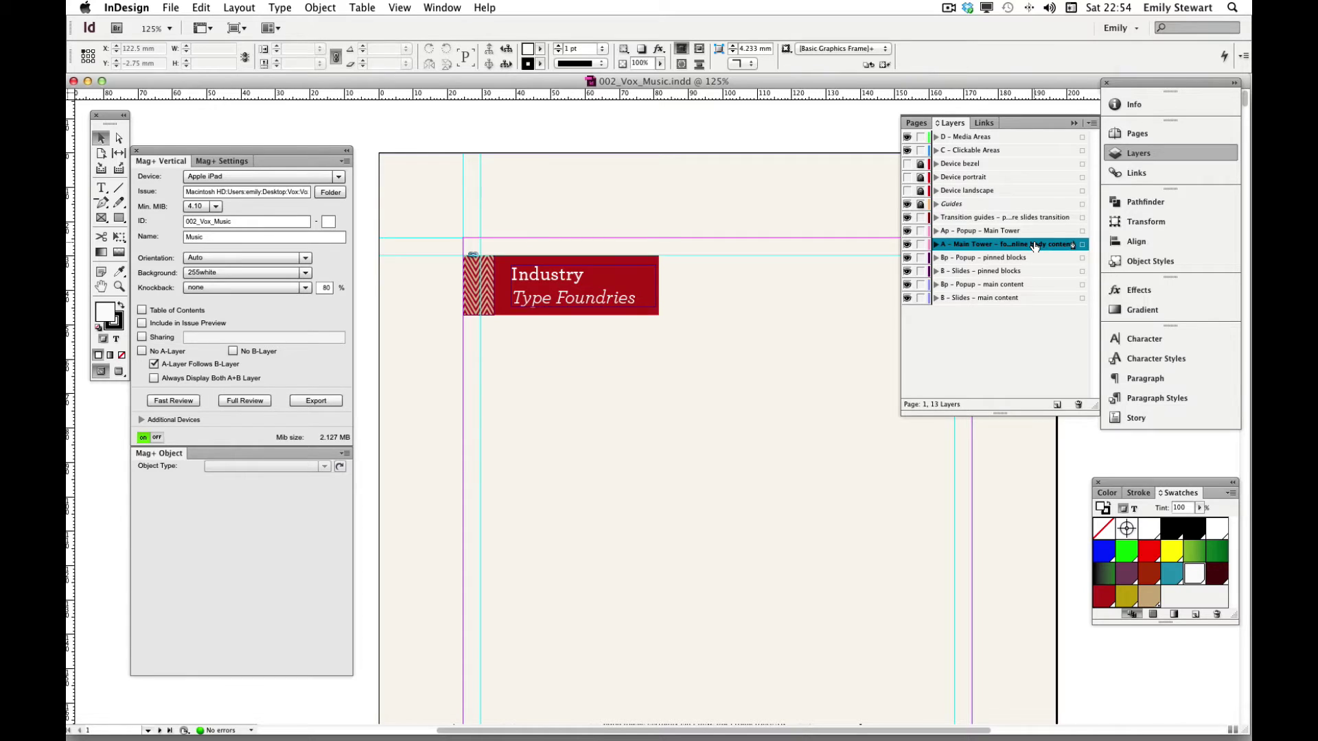
{"action": "left_click", "coordinate": [1030, 271]}
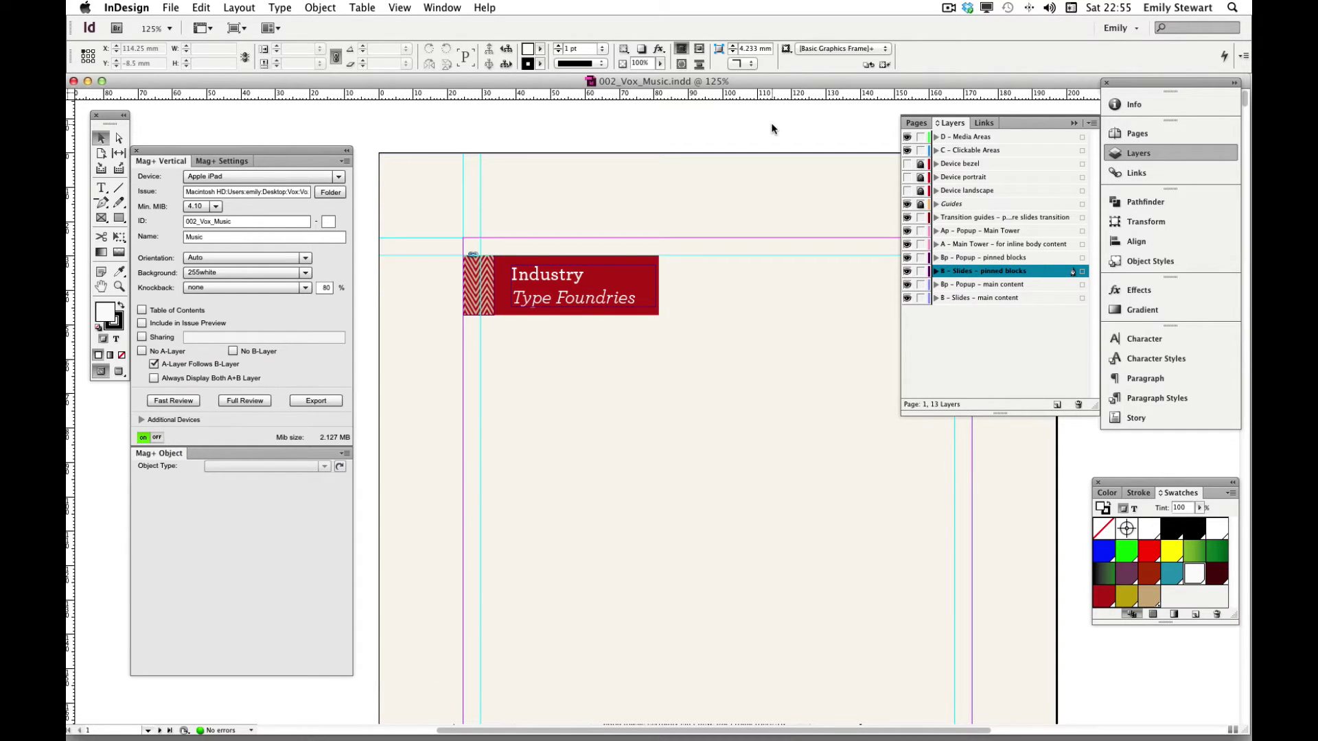
{"action": "left_click", "coordinate": [509, 271]}
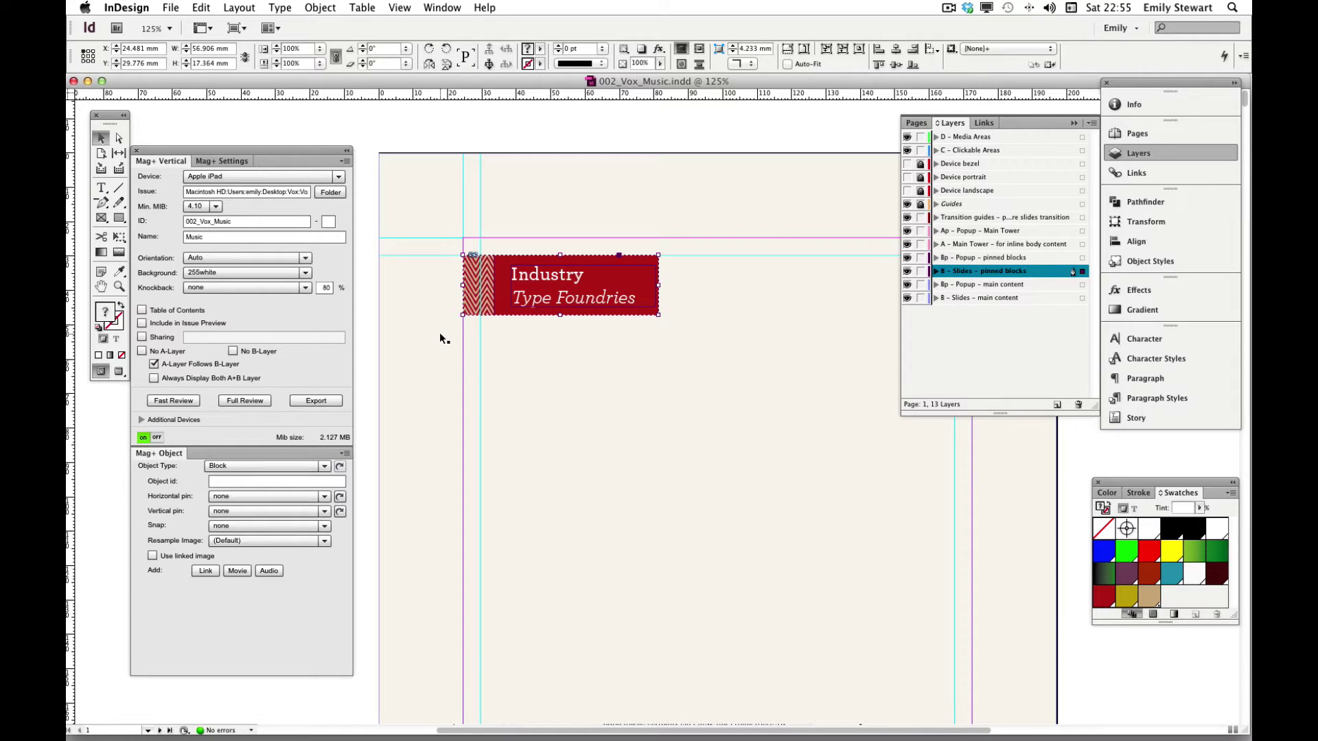
- Preview the page in the portrait and landscape iPad device frames, then hide them
{"action": "left_click", "coordinate": [906, 177]}
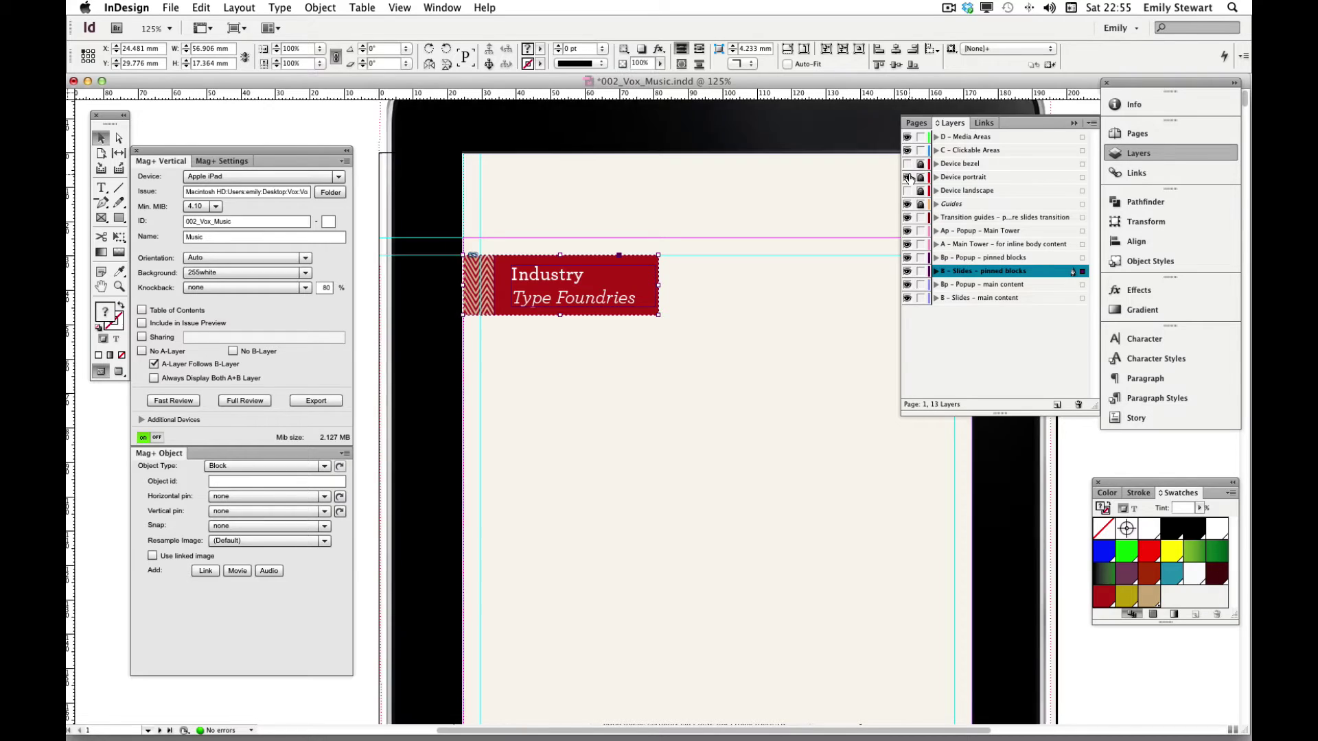
{"action": "left_click", "coordinate": [907, 177]}
{"action": "left_click", "coordinate": [907, 190]}
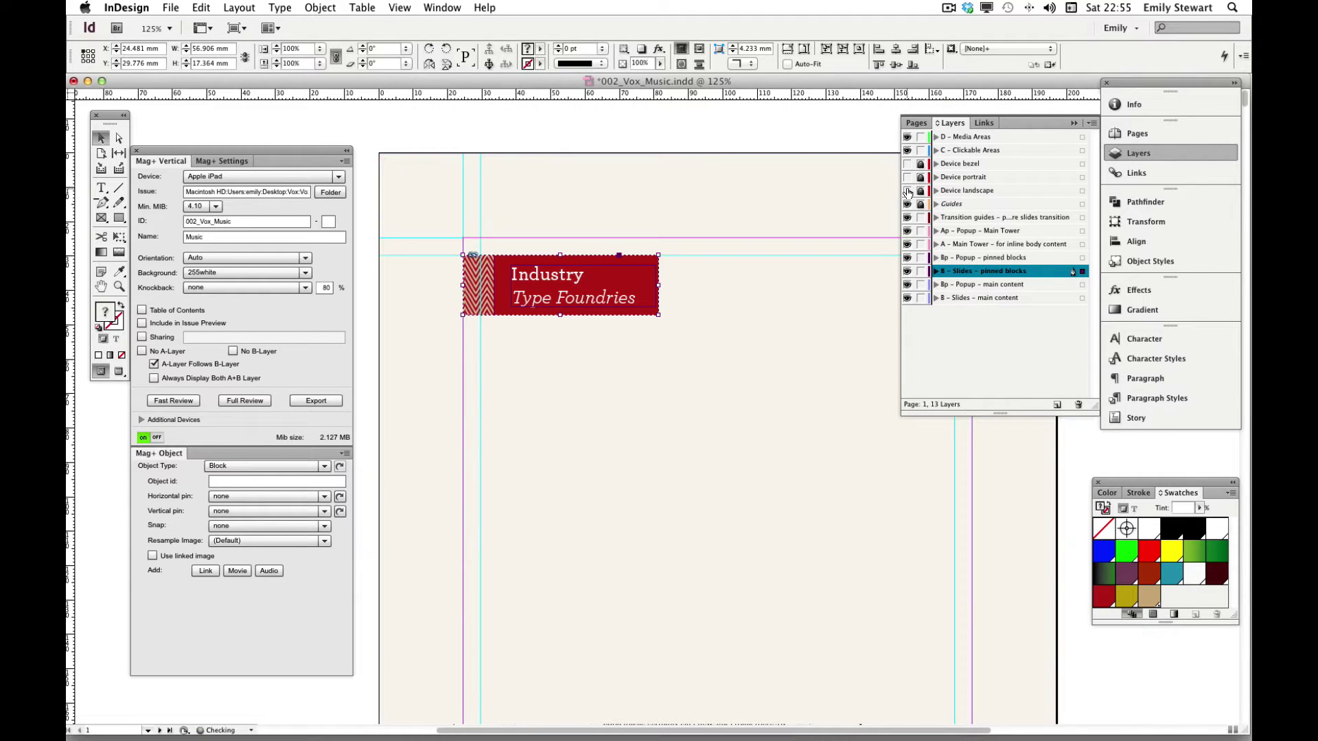
{"action": "left_click", "coordinate": [552, 130]}
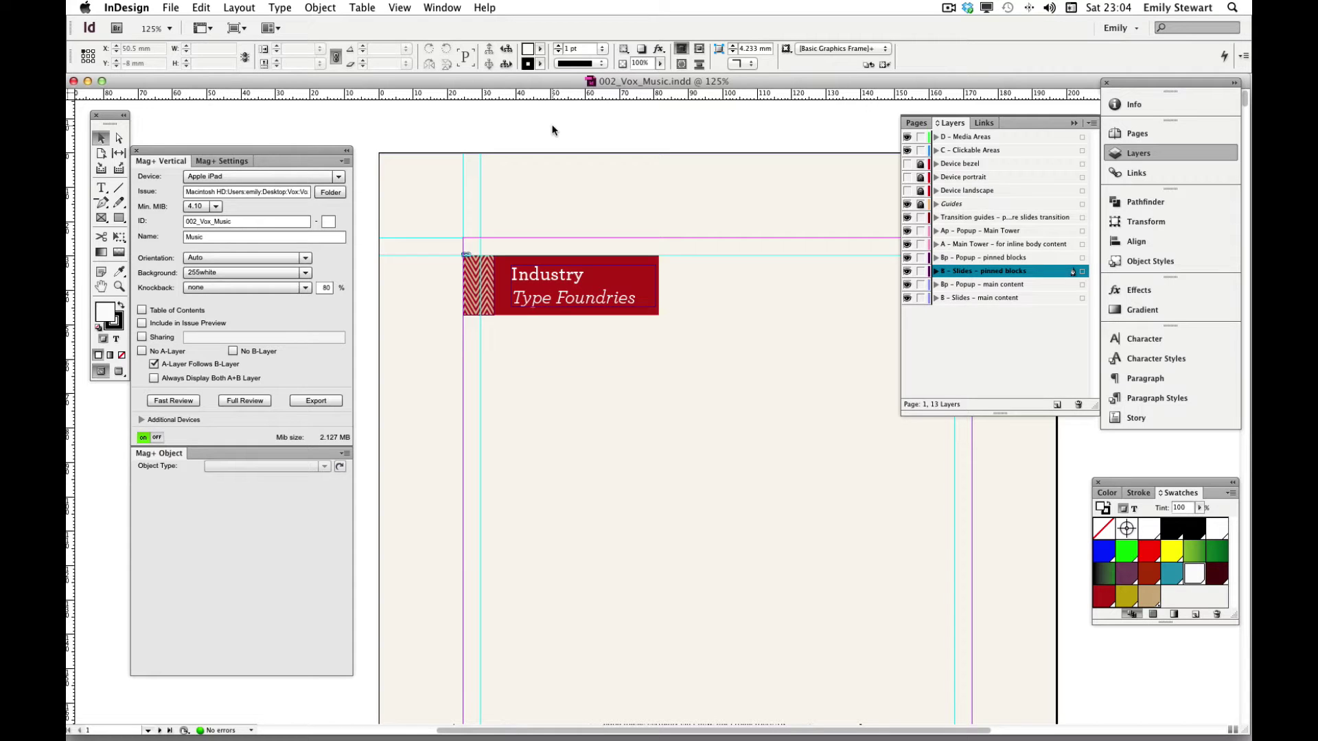
- Marquee-select the banner pieces, group them with Cmd+G, and check the grouping on the B - Slides - main content layer
{"action": "left_click_drag", "start_coordinate": [448, 127], "coordinate": [602, 336]}
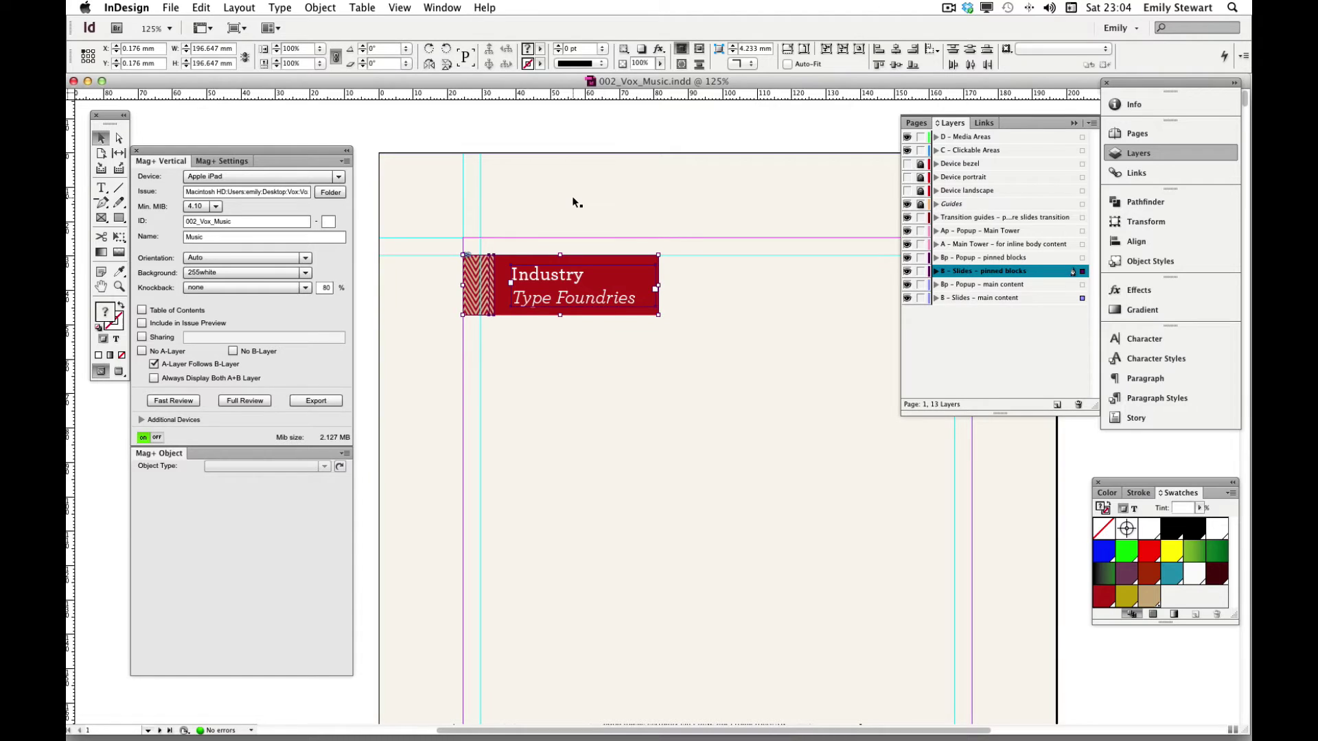
{"action": "key", "text": "super+g"}
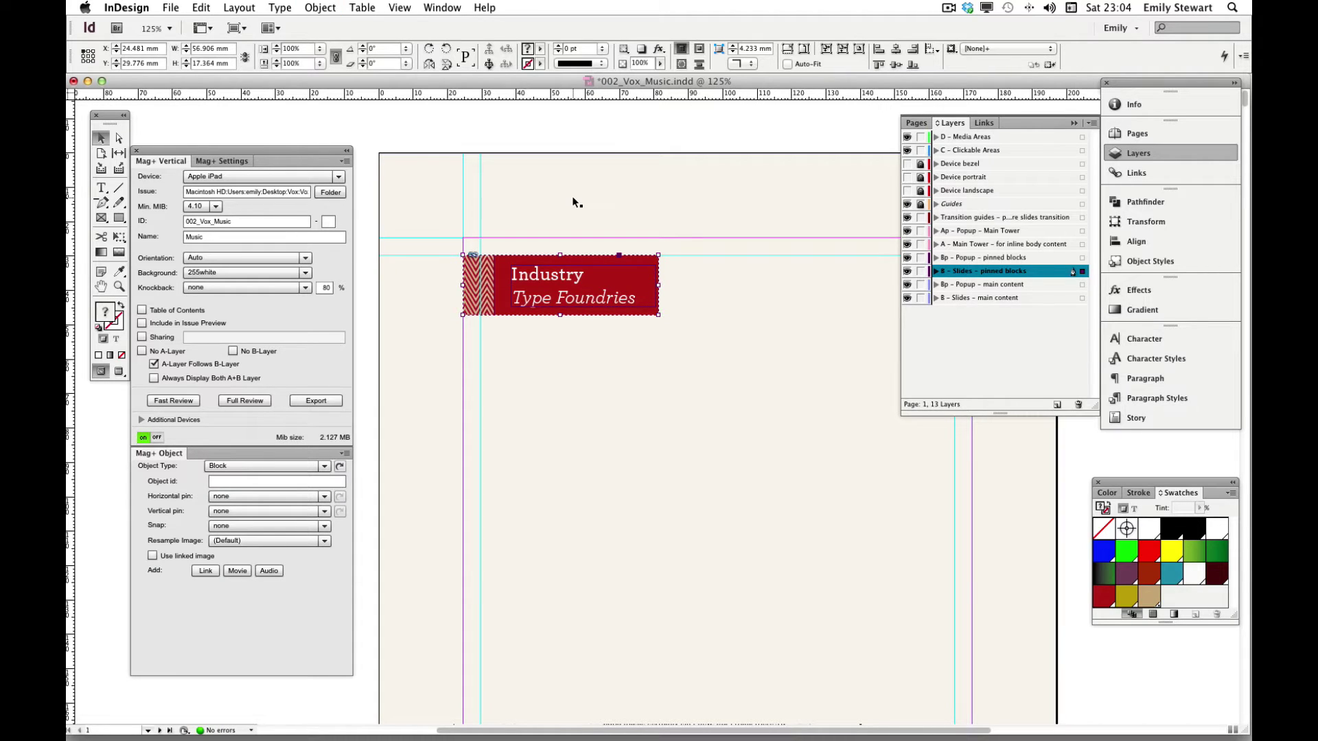
{"action": "left_click", "coordinate": [708, 125]}
{"action": "key", "text": "a"}
{"action": "left_click", "coordinate": [973, 298], "text": "alt"}
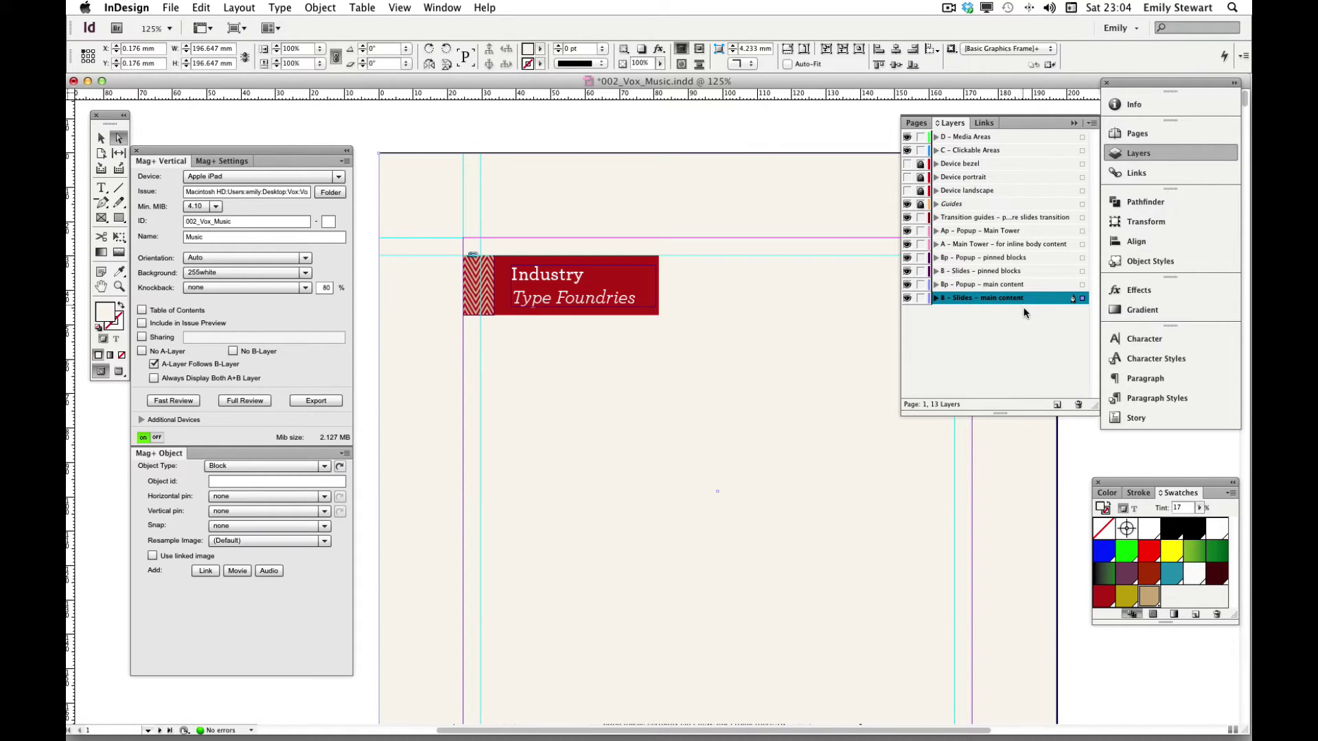
{"action": "left_click", "coordinate": [613, 131]}
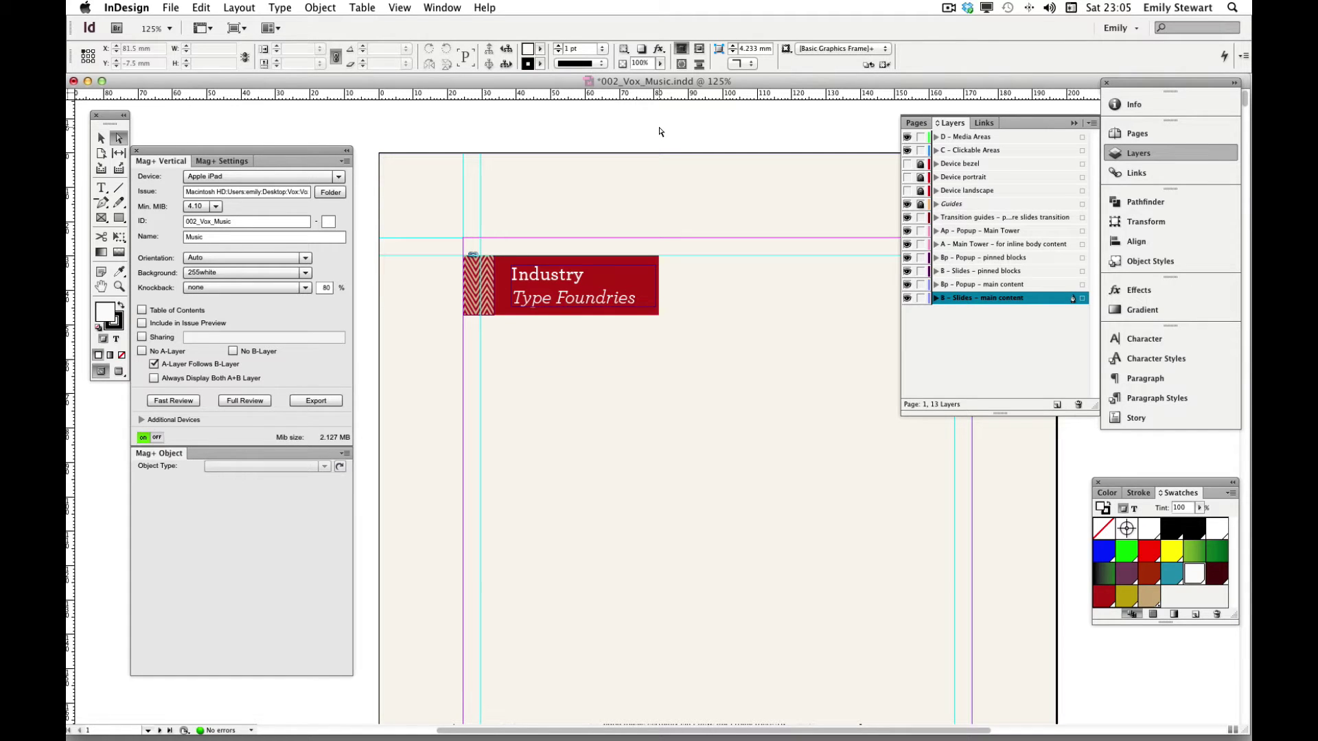
- Set the Industry Type Foundries banner's Horizontal pin to left and send the page to Fast Review
{"action": "key", "text": "v"}
{"action": "left_click", "coordinate": [637, 266]}
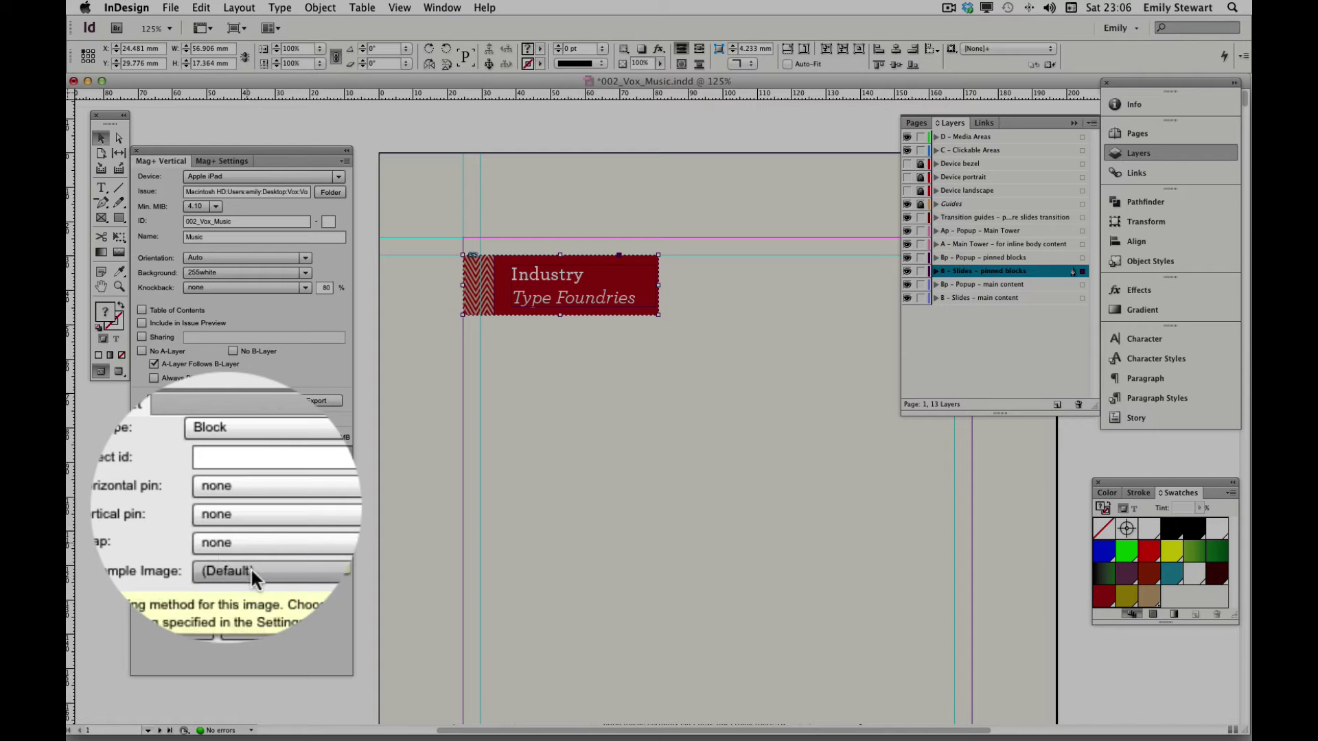
{"action": "left_click", "coordinate": [233, 487]}
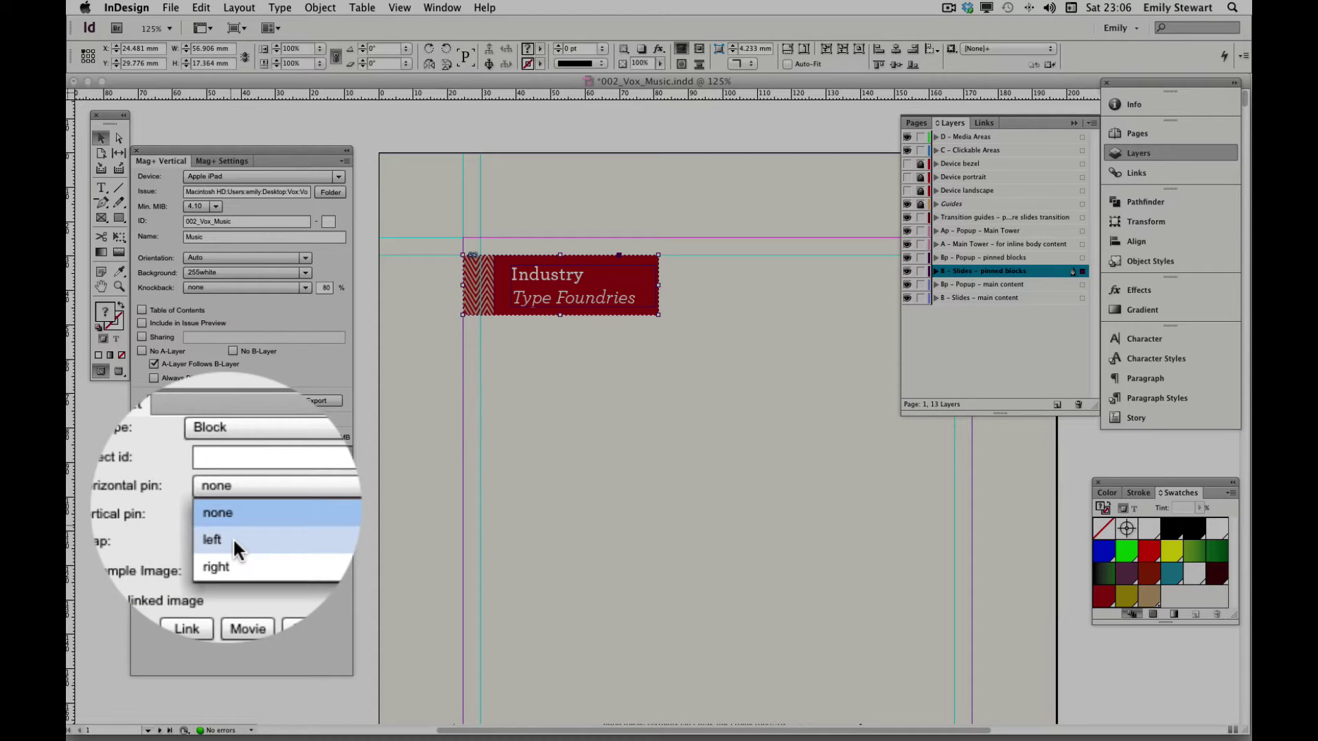
{"action": "left_click", "coordinate": [229, 522]}
{"action": "left_click", "coordinate": [284, 495]}
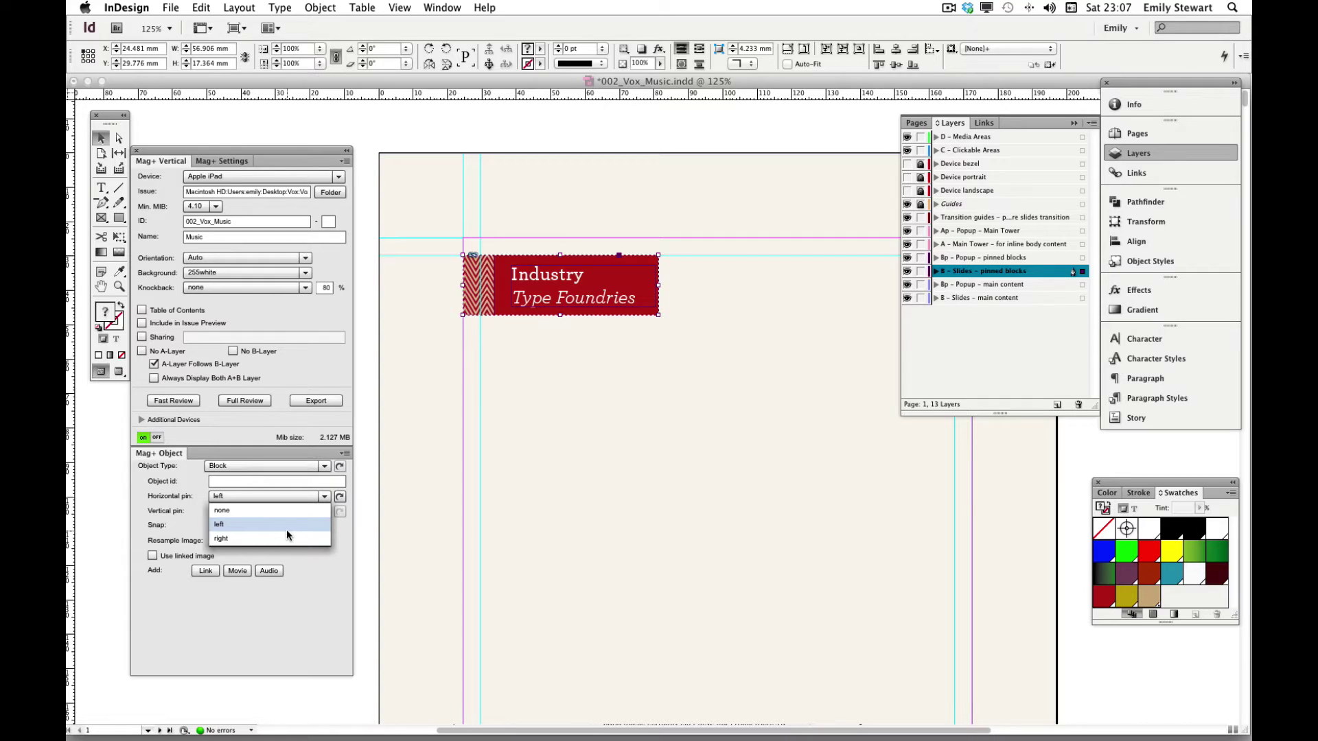
{"action": "left_click", "coordinate": [282, 524]}
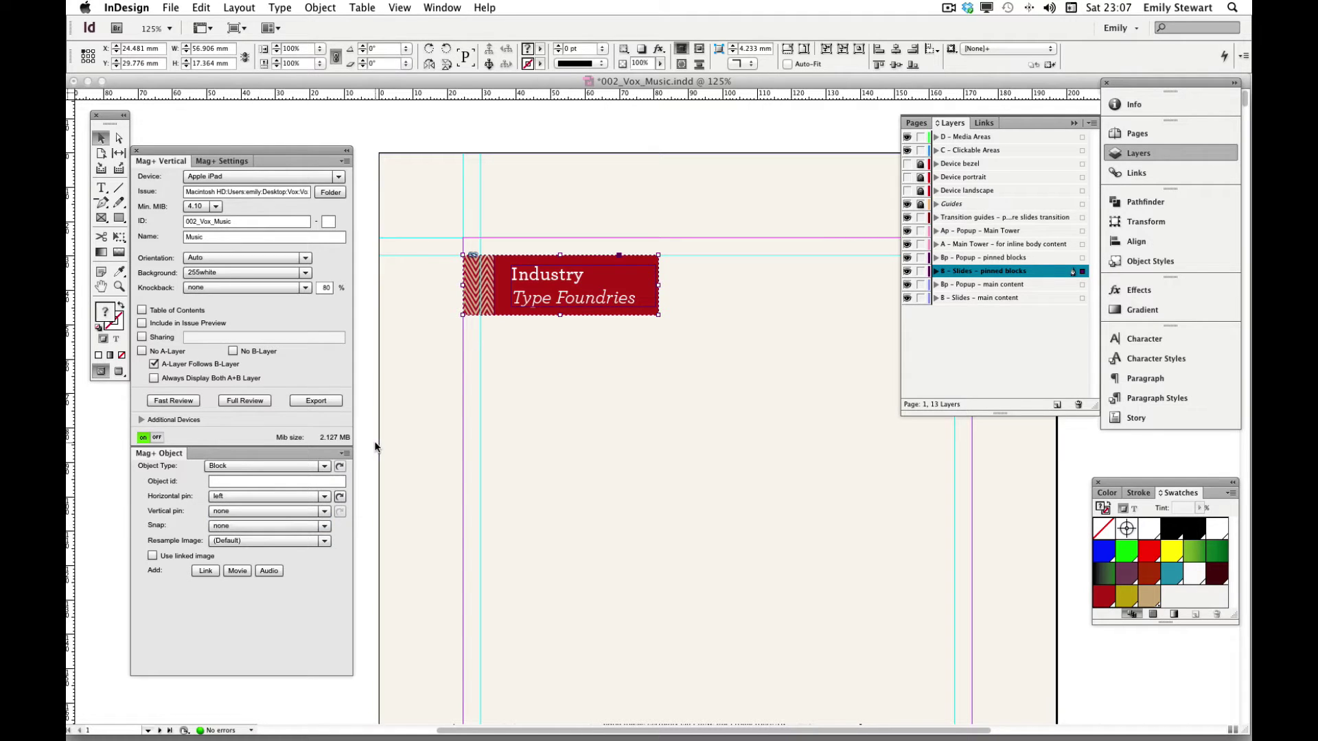
{"action": "left_click", "coordinate": [188, 404]}
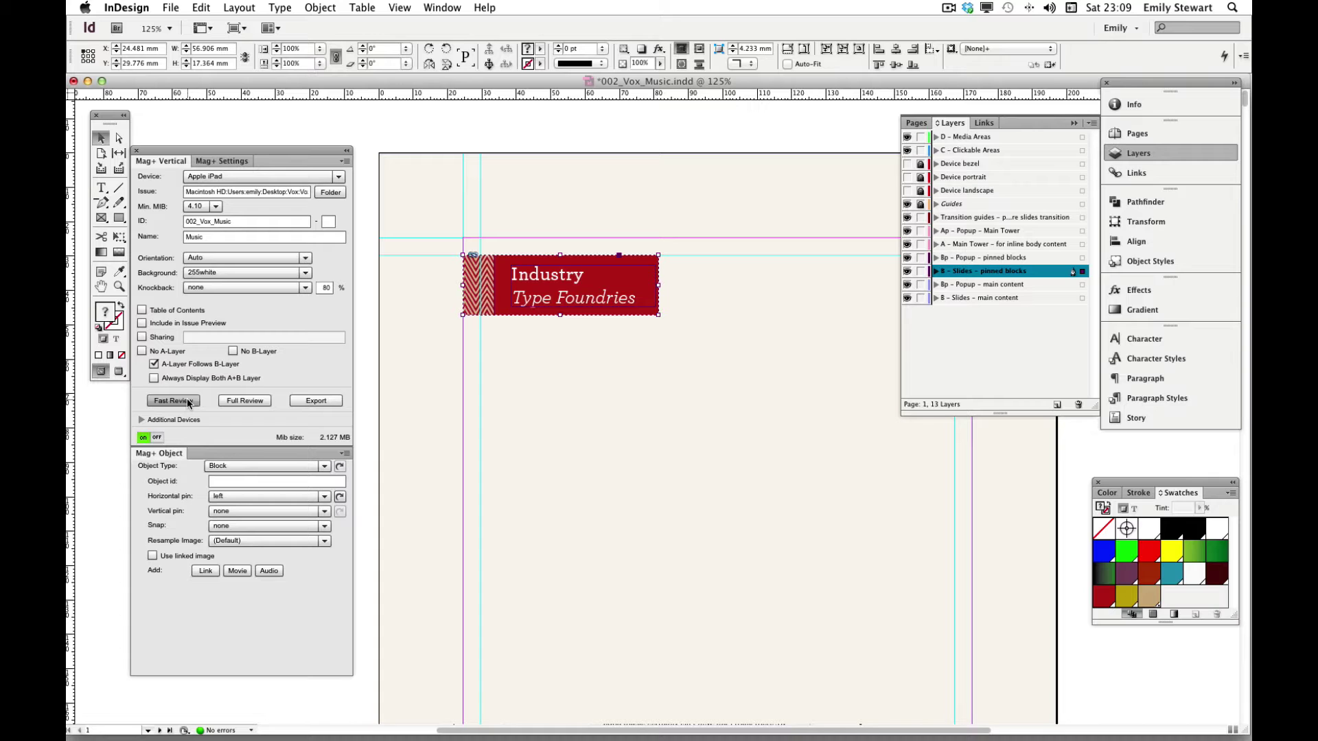
- Rotate the iPad preview between landscape and portrait to confirm the banner stays left
{"action": "left_click", "coordinate": [173, 401]}
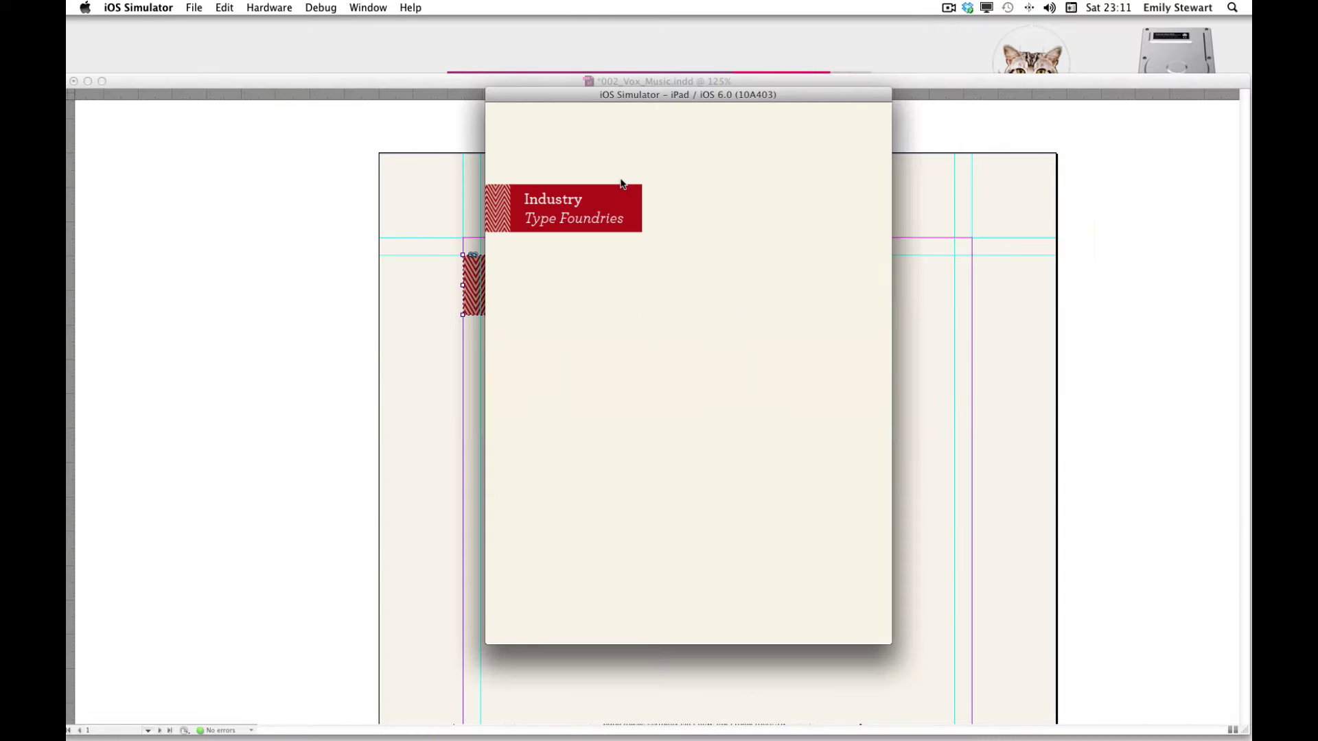
{"action": "key", "text": "super+Left"}
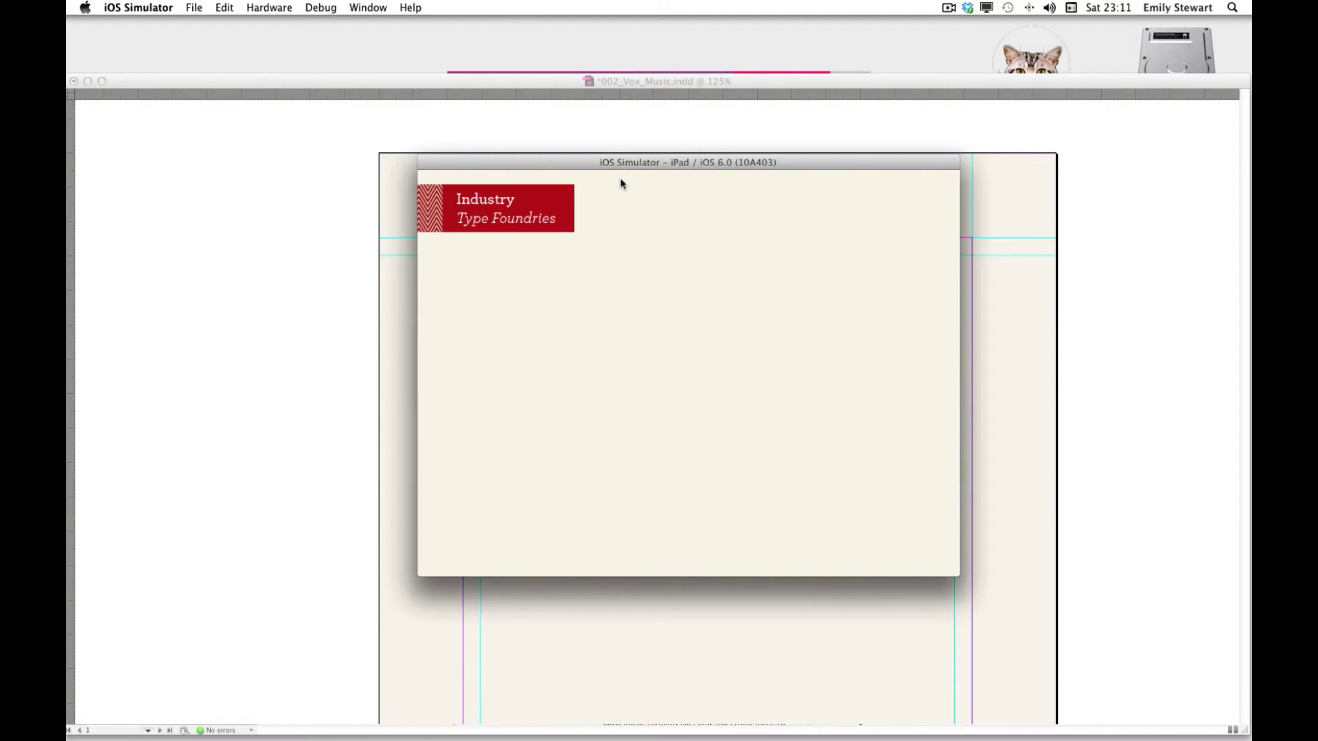
{"action": "key", "text": "super+Right"}
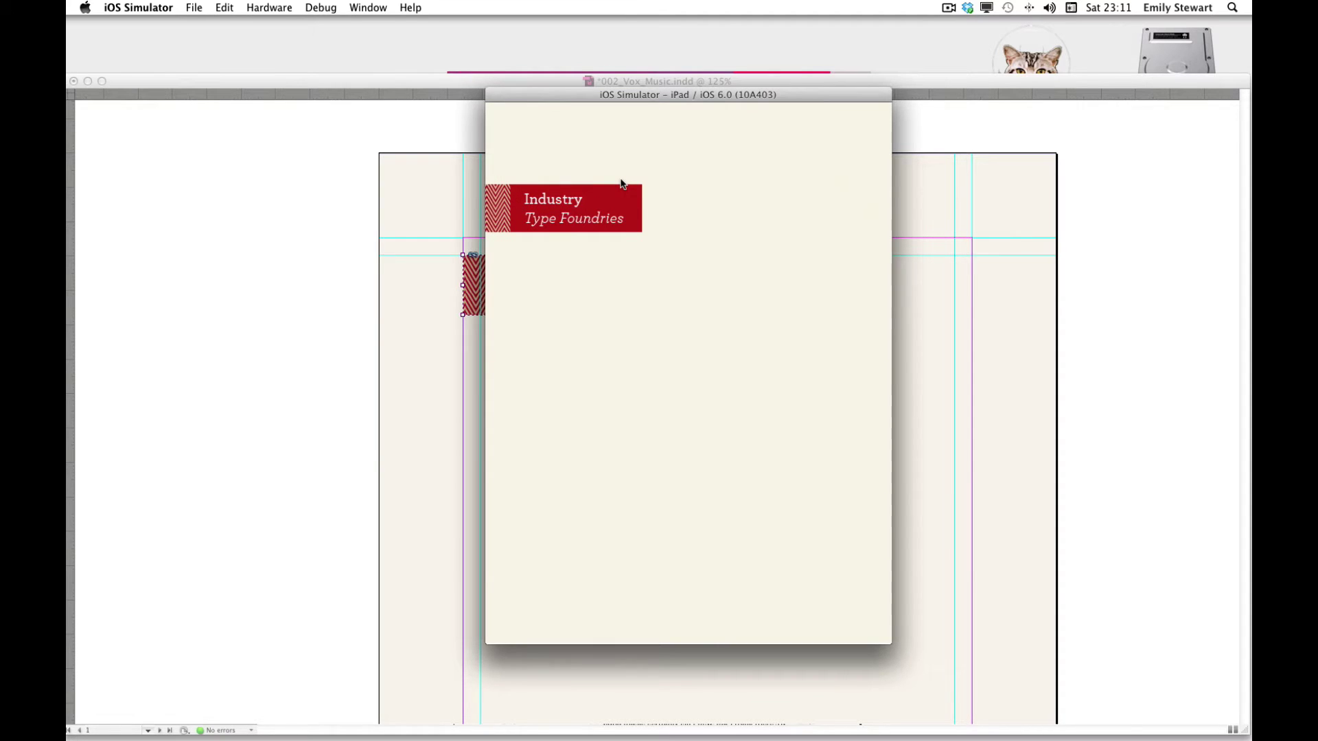
{"action": "key", "text": "super+Left"}
- Back in InDesign, set the banner's Vertical pin to top and relaunch Fast Review
{"action": "left_click", "coordinate": [353, 203]}
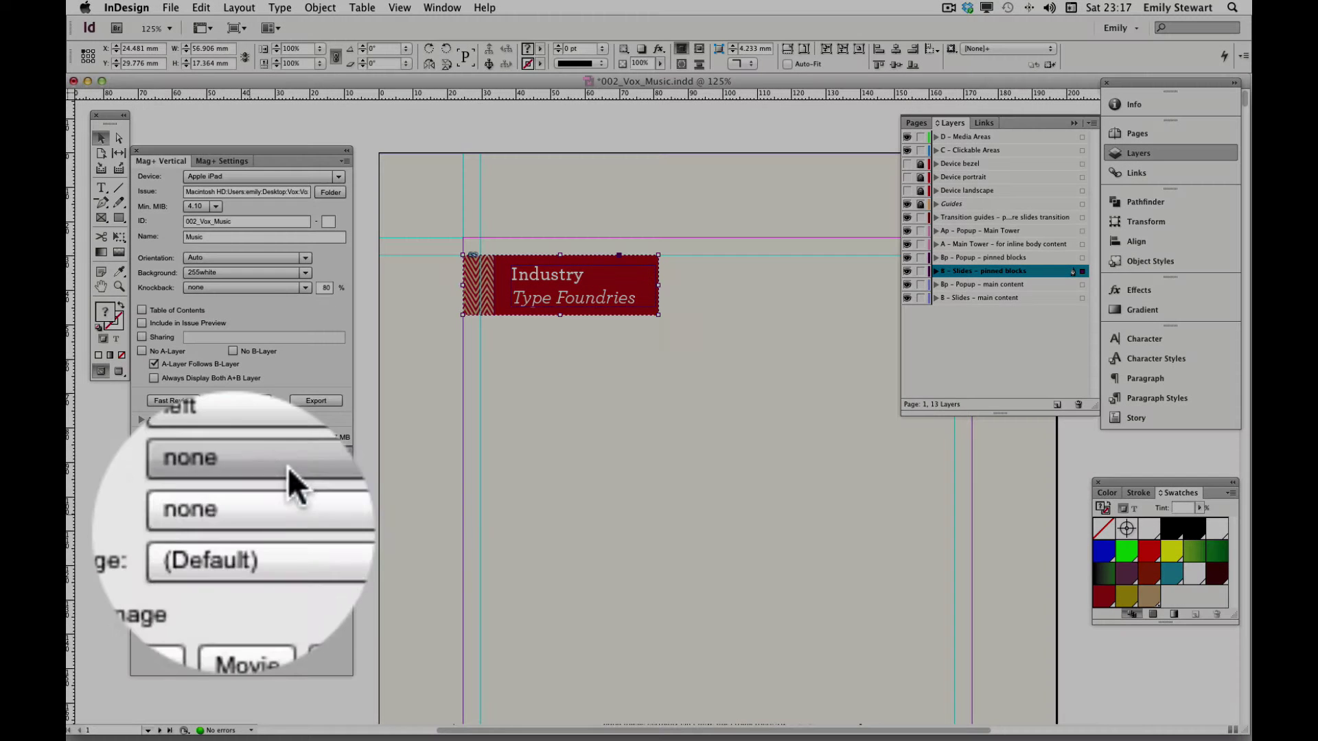
{"action": "left_click", "coordinate": [250, 513]}
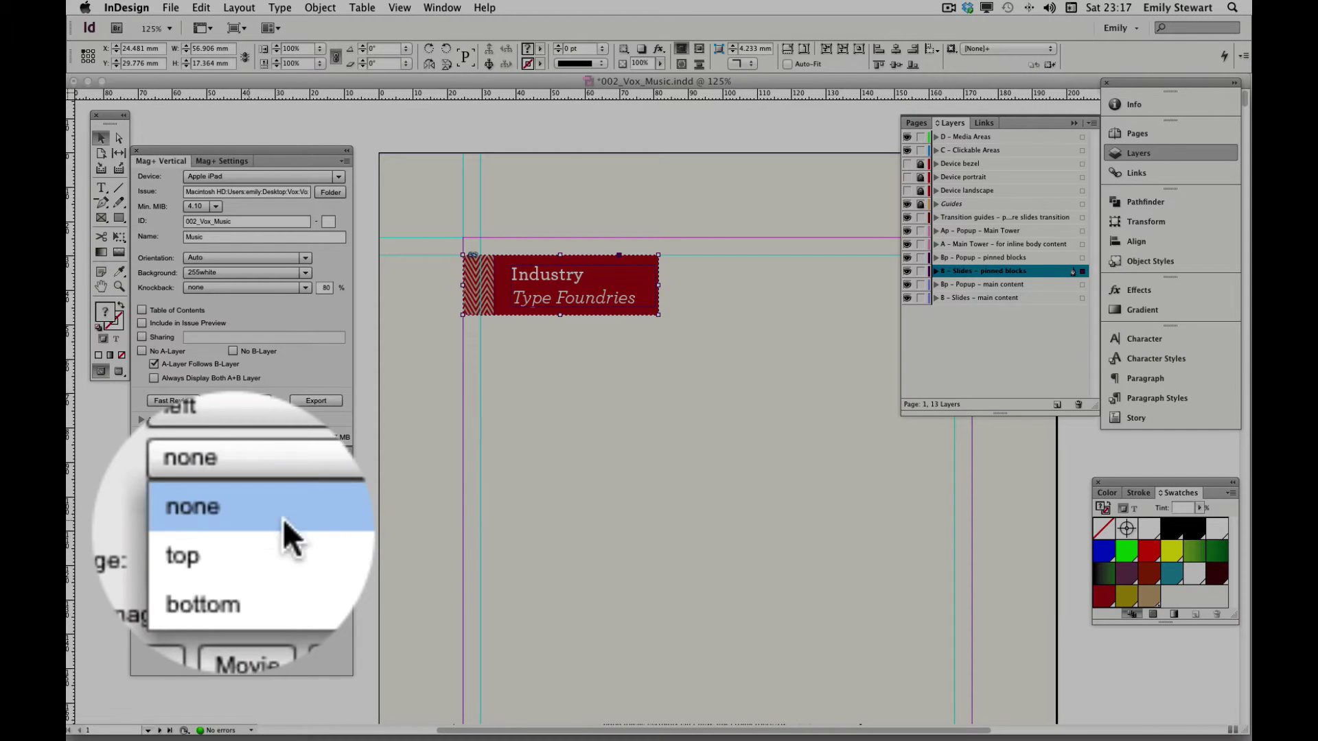
{"action": "left_click", "coordinate": [248, 540]}
{"action": "left_click", "coordinate": [172, 401]}
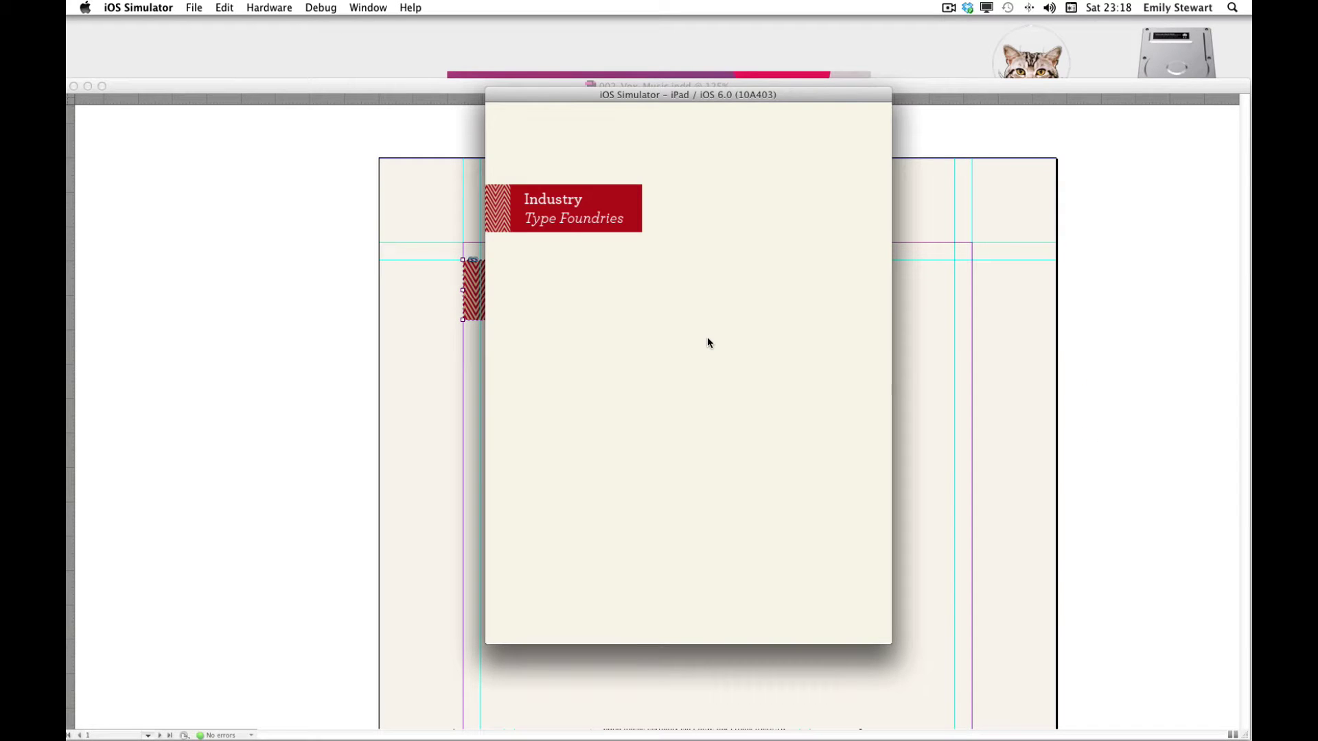
- Rotate the iPad preview landscape, portrait, then landscape to confirm the banner holds top-left
{"action": "key", "text": "super+Right"}
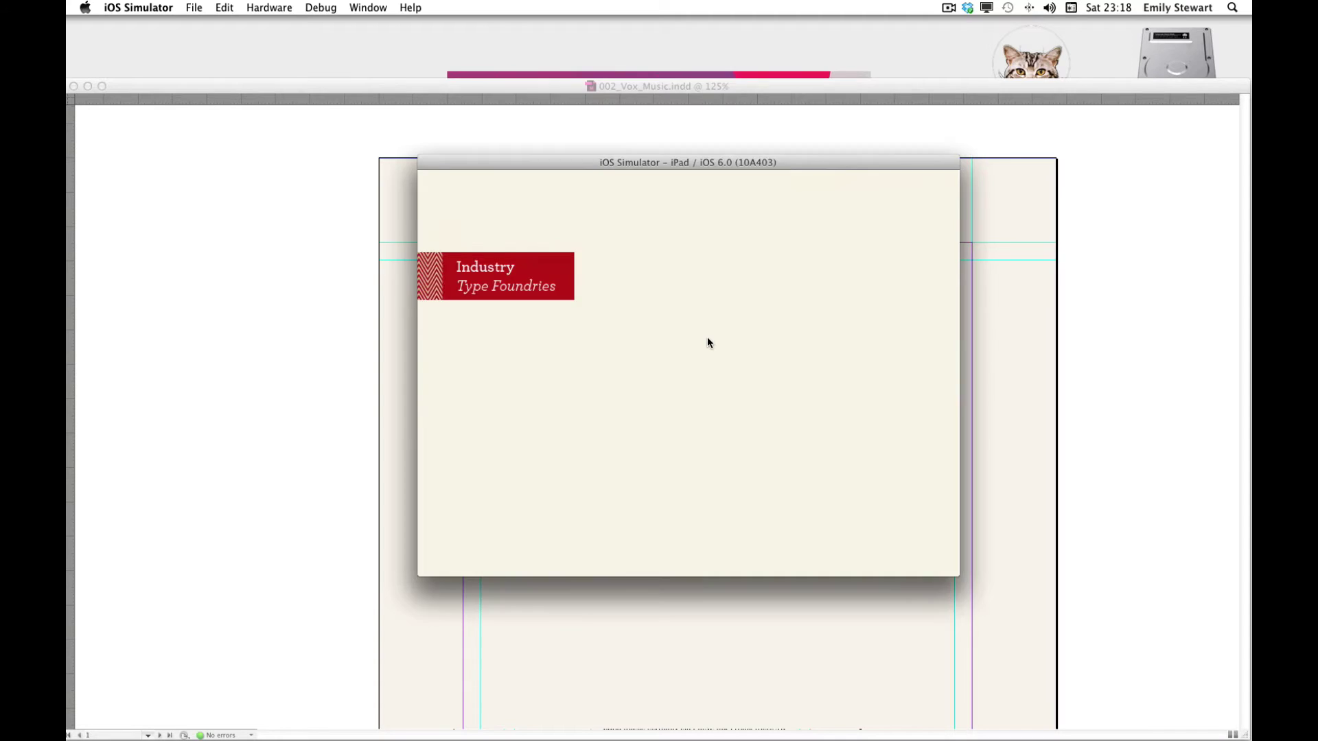
{"action": "key", "text": "super+Left"}
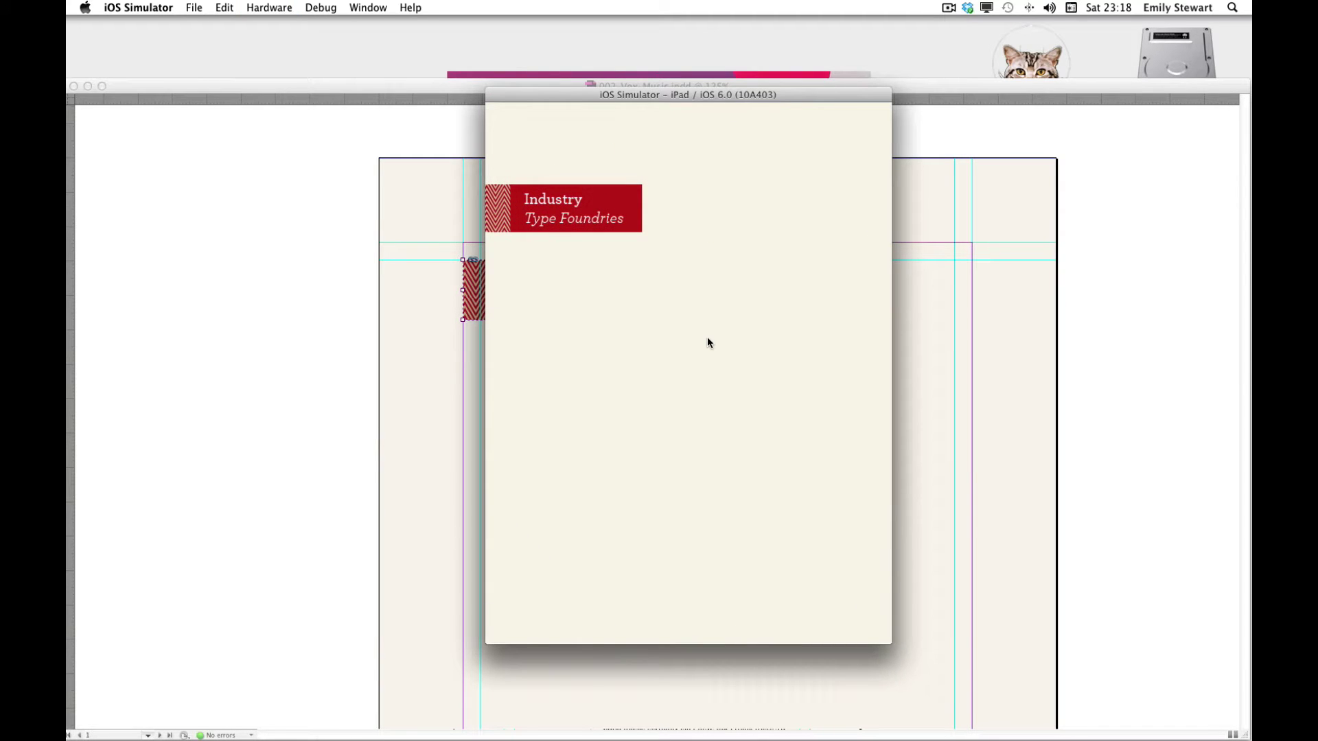
{"action": "key", "text": "super+Right"}
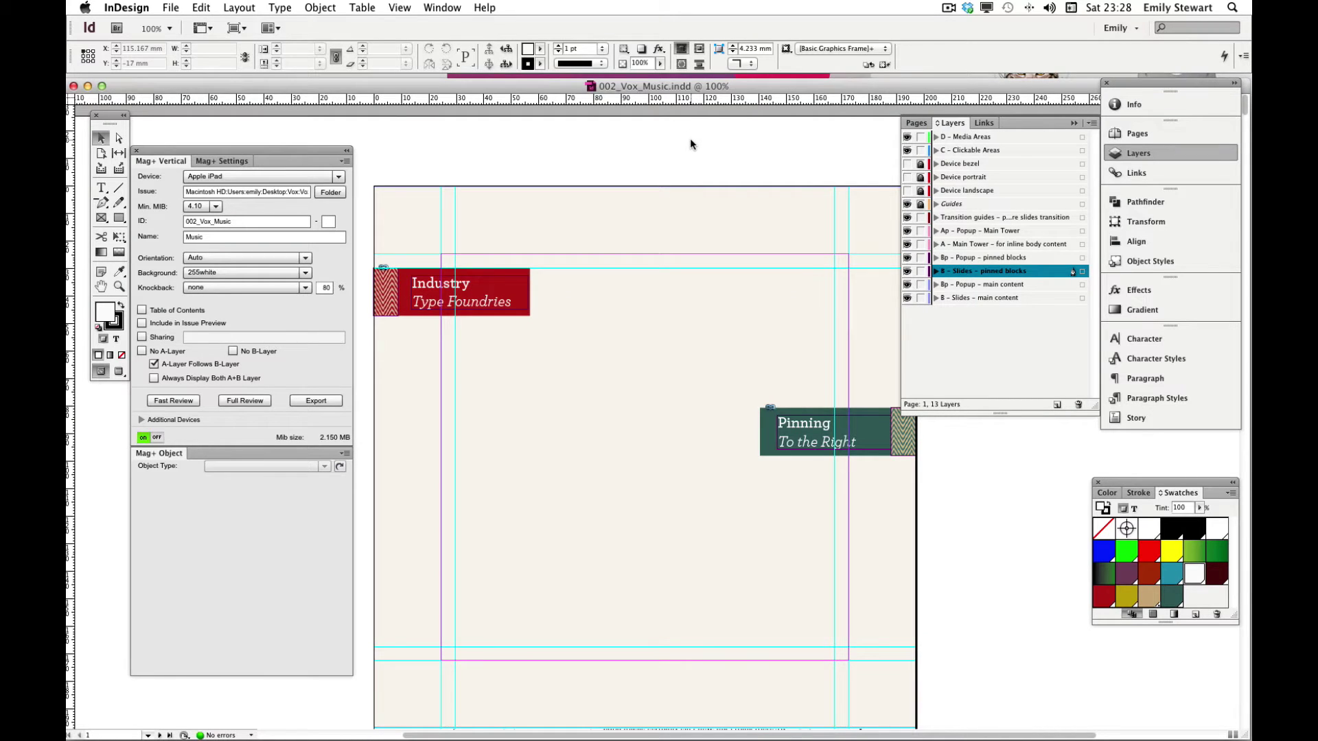
- Check the Industry block's pinning, then select the Pinning To the Right block
{"action": "left_click", "coordinate": [415, 284]}
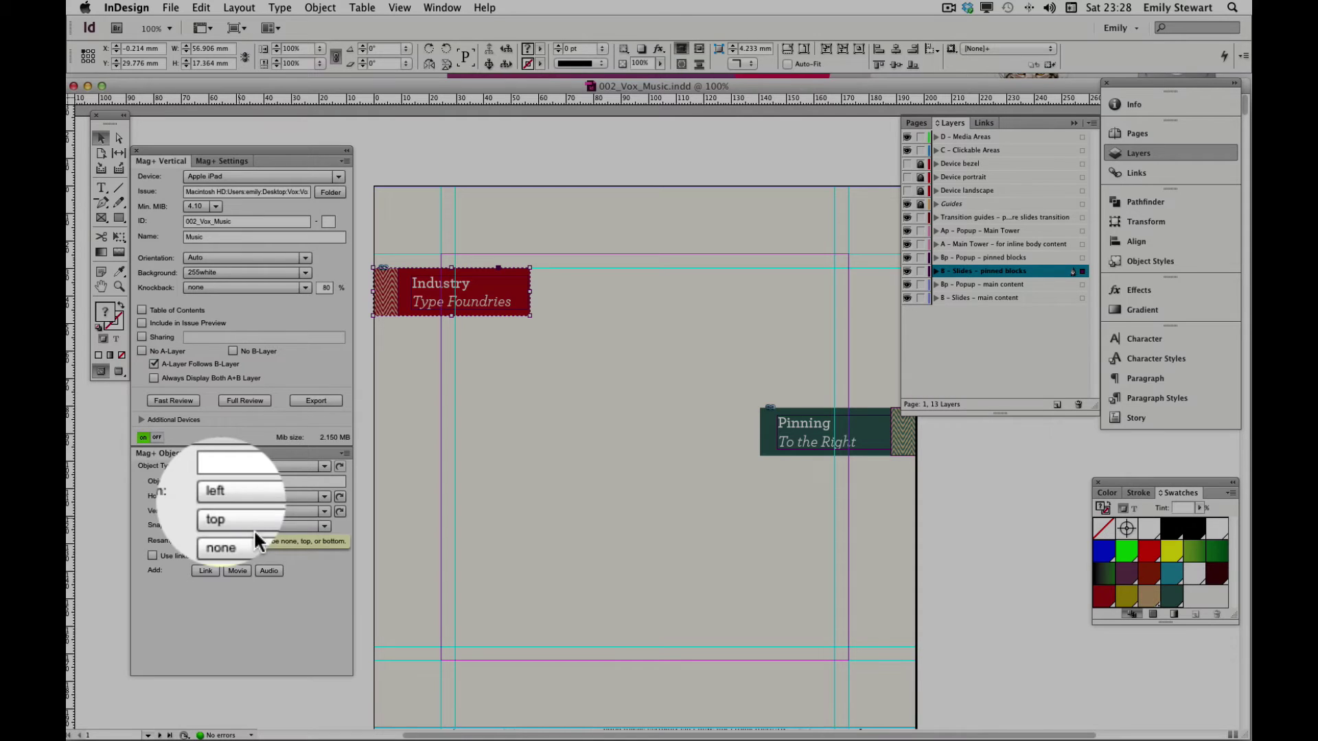
{"action": "left_click", "coordinate": [856, 451]}
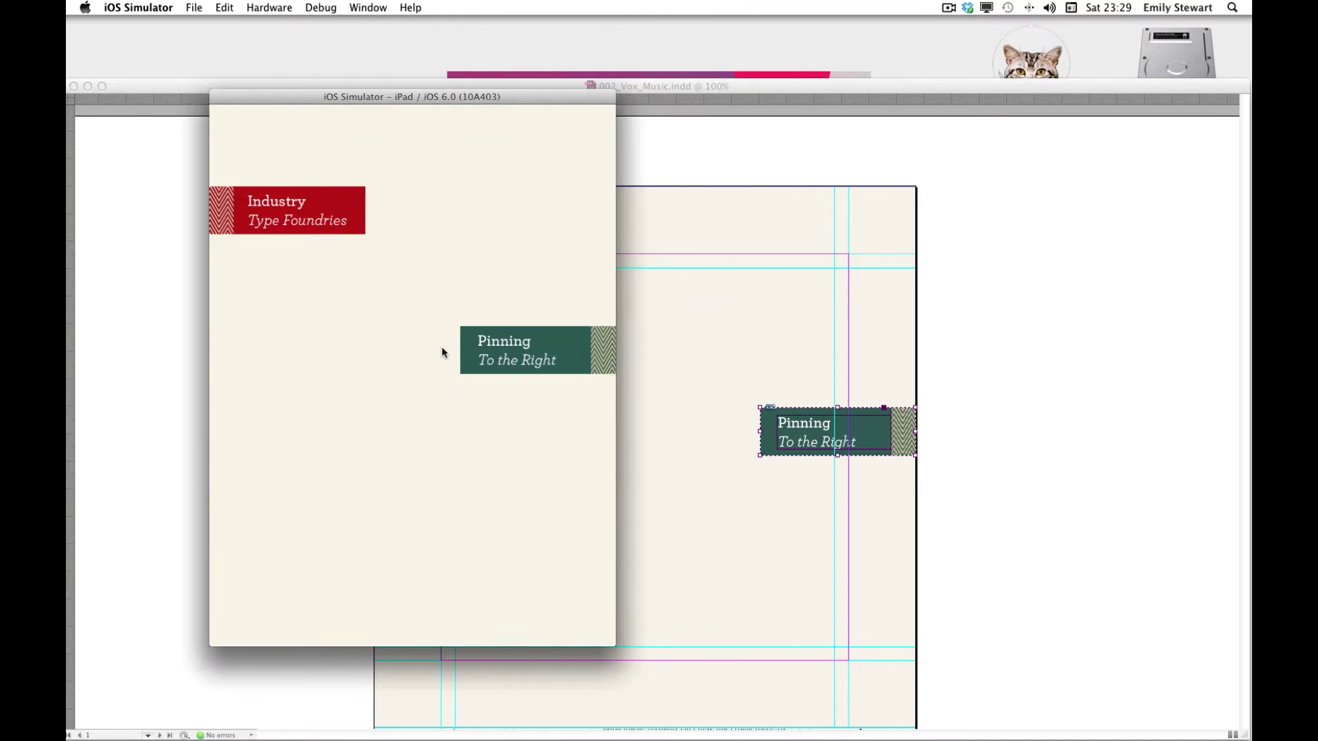
- Rotate the preview to landscape and back to watch the right-pinned block, then return to InDesign
{"action": "key", "text": "super+Right"}
{"action": "key", "text": "super+Left"}
{"action": "left_click", "coordinate": [714, 163]}
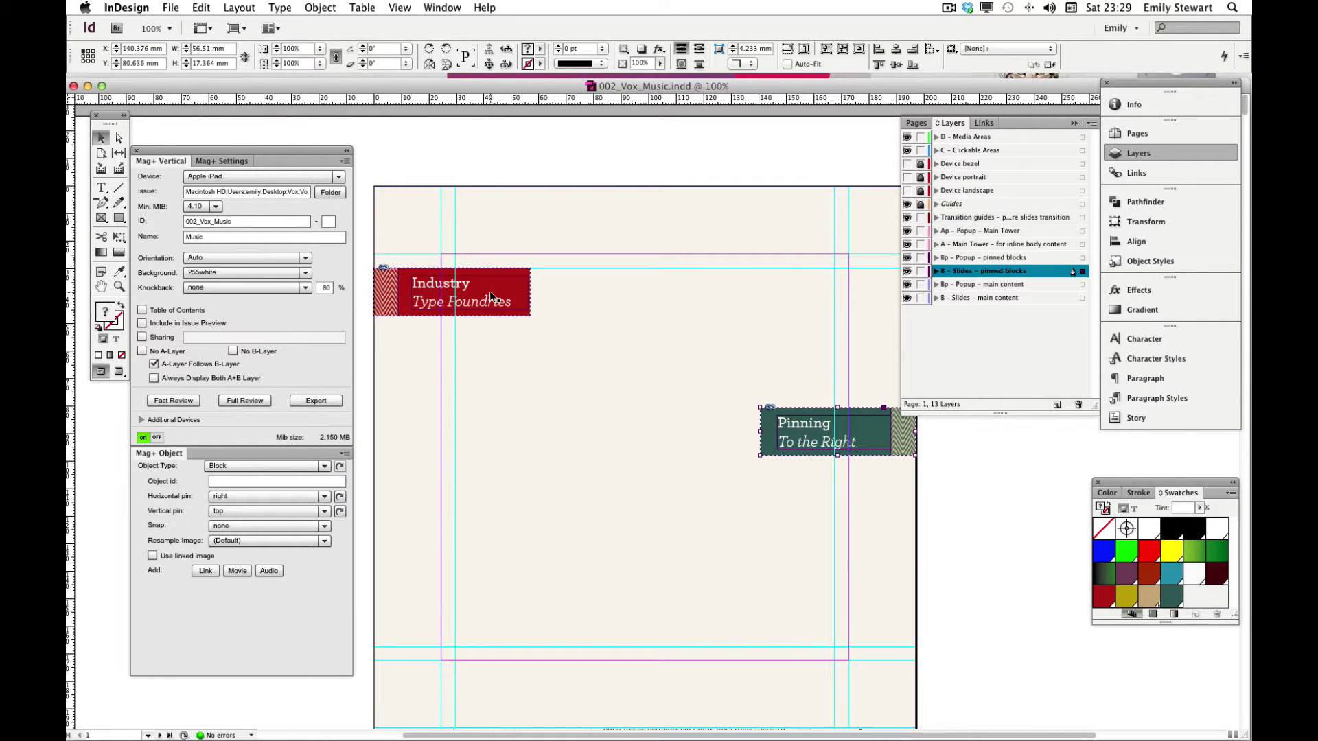
- Select the Industry frame to confirm its Horizontal pin is left
{"action": "left_click", "coordinate": [490, 296]}
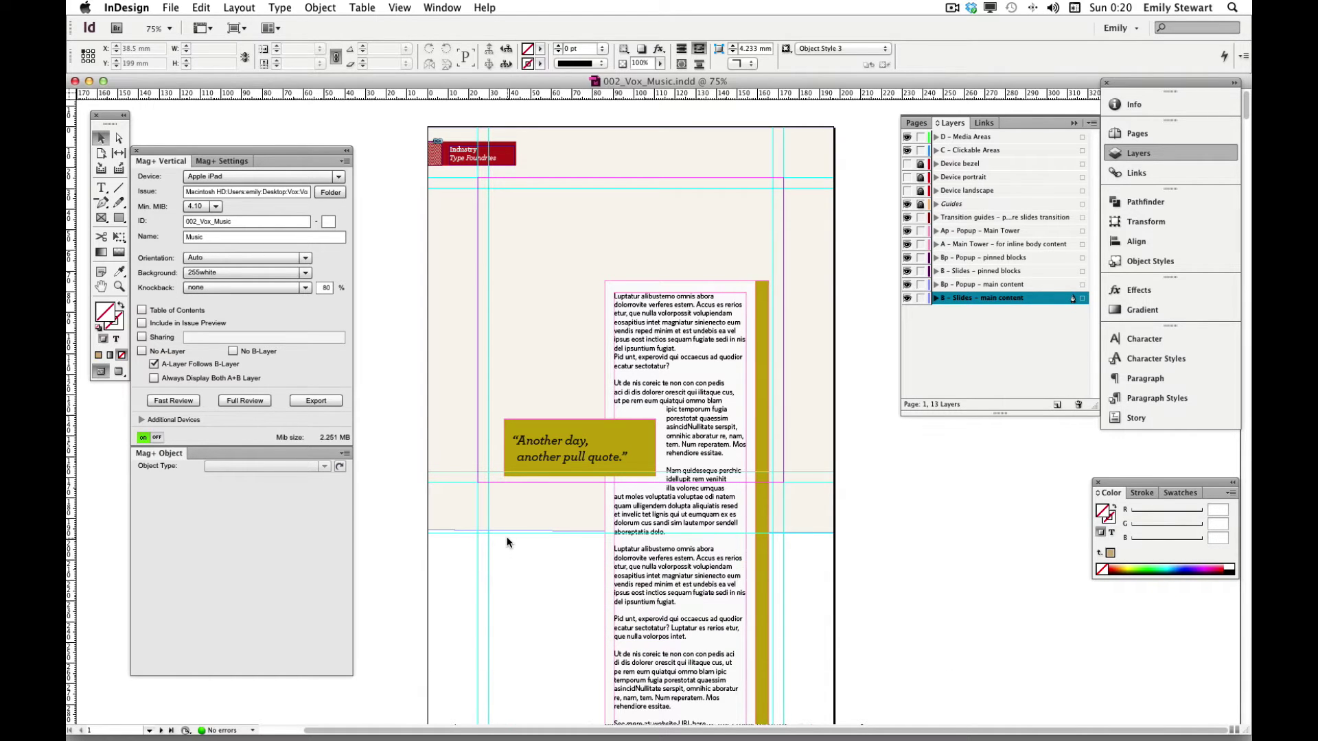
- Select the body-text frame with the pull quote and set its Horizontal pin to right
{"action": "left_click", "coordinate": [669, 368]}
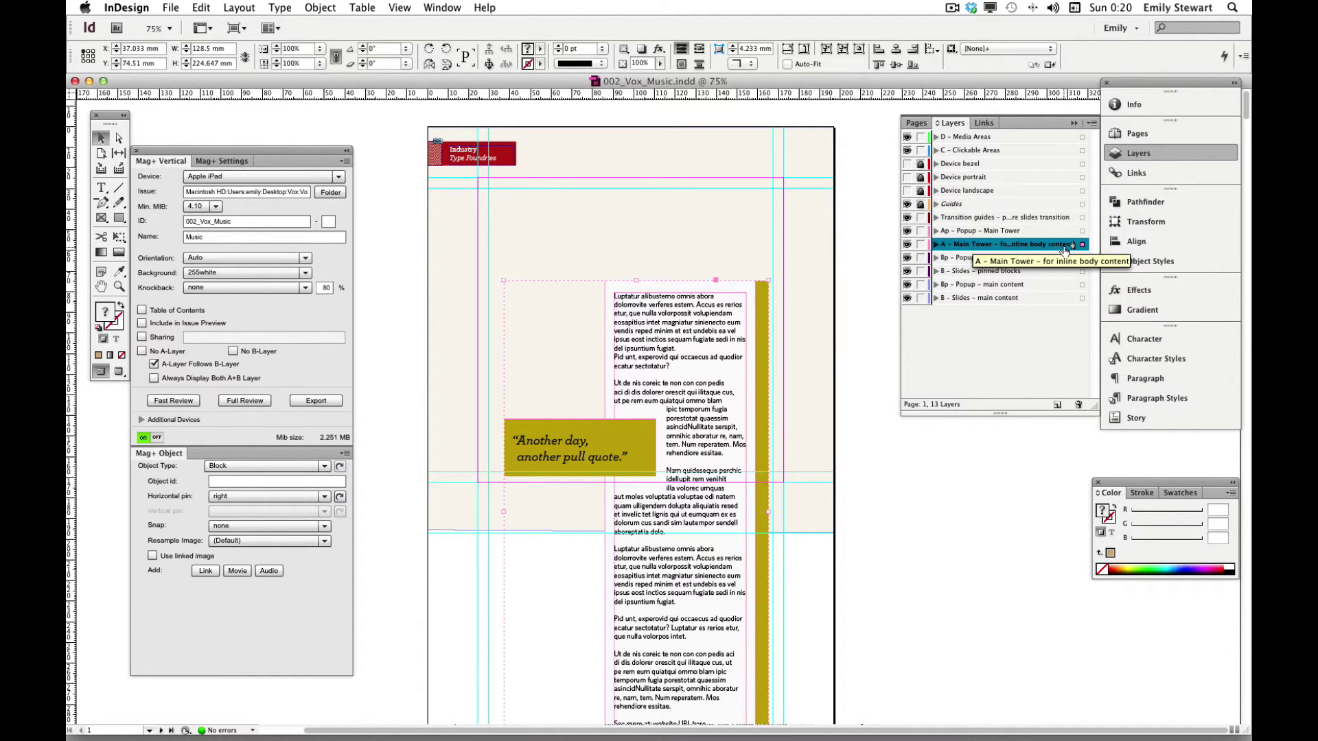
{"action": "left_click", "coordinate": [249, 495]}
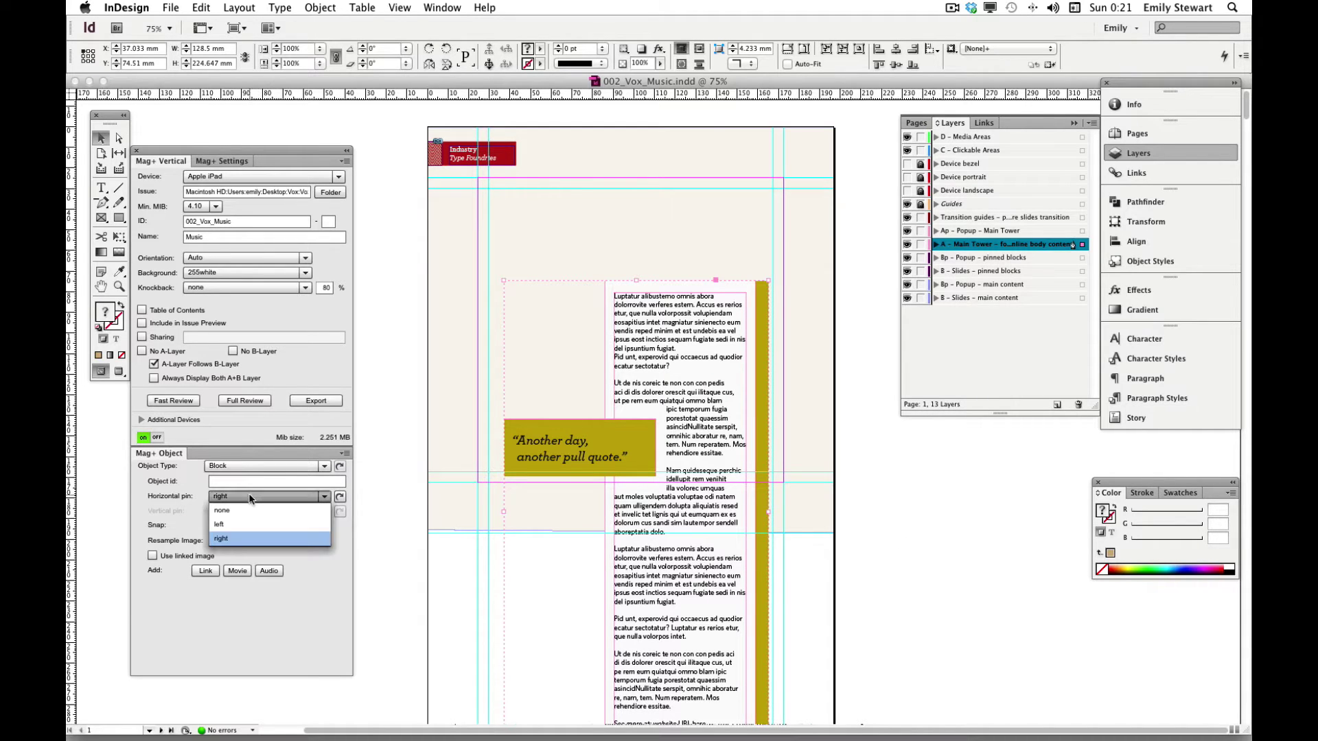
{"action": "left_click", "coordinate": [254, 541]}
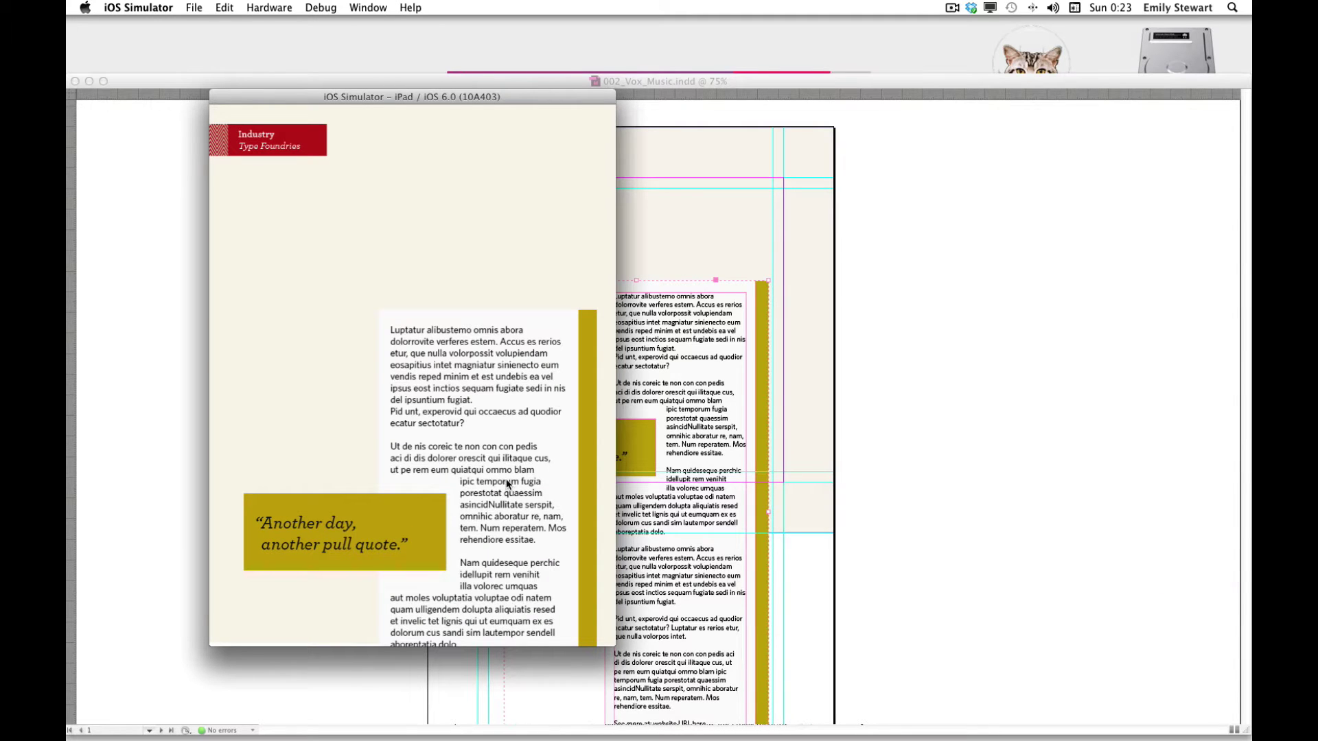
- Scroll the article down, then rotate the iPad between landscape and portrait
{"action": "left_click_drag", "start_coordinate": [517, 523], "coordinate": [515, 436]}
{"action": "scroll", "coordinate": [518, 485], "scroll_direction": "down", "scroll_amount": 3}
{"action": "scroll", "coordinate": [515, 483], "scroll_direction": "down", "scroll_amount": 1}
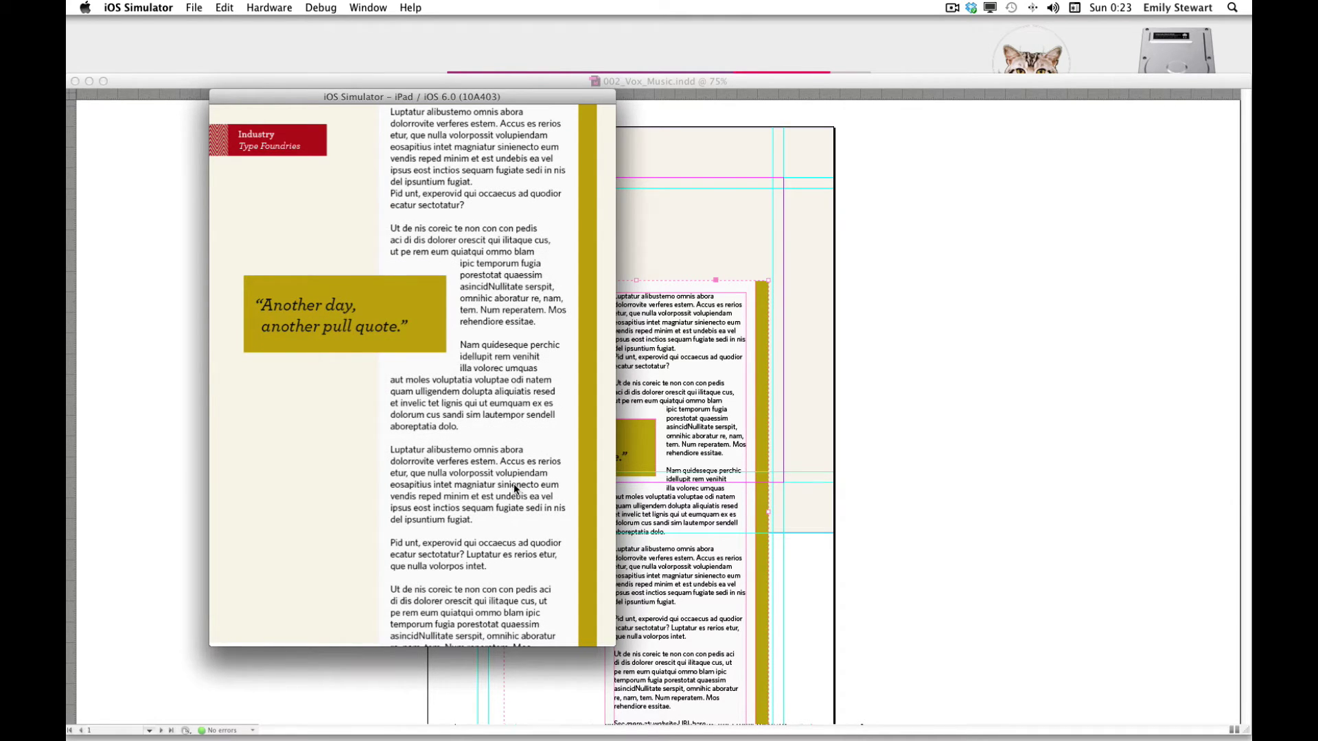
{"action": "key", "text": "super+Right"}
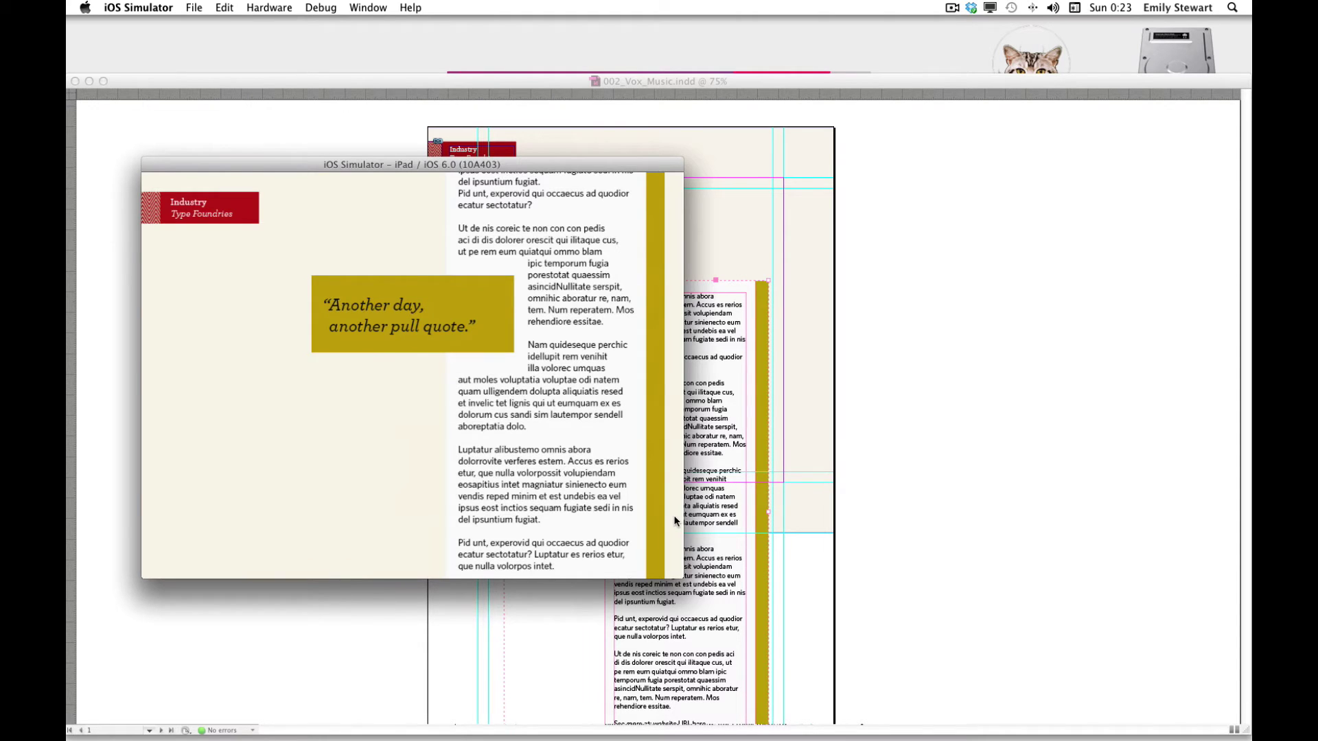
{"action": "key", "text": "super+Left"}
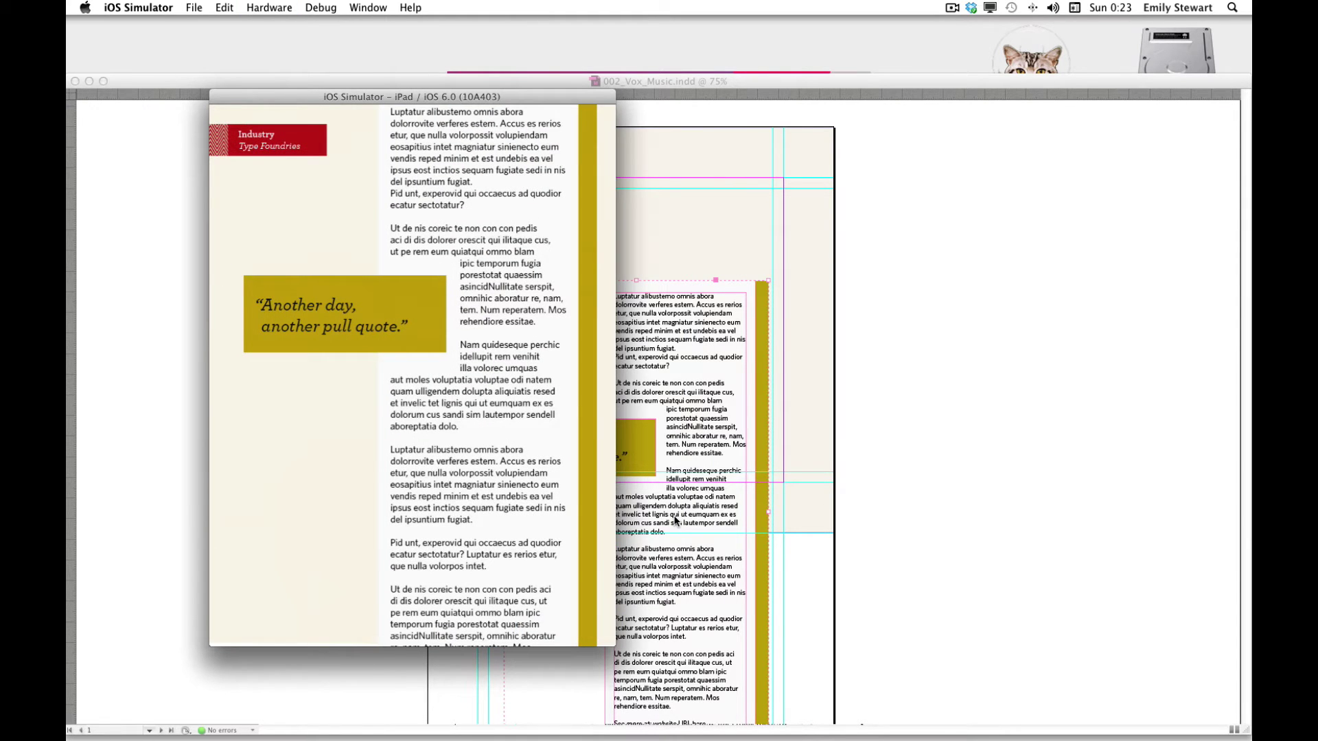
{"action": "key", "text": "super+Right"}
- Scroll to the article's end in landscape and push the column up to reveal the band photo
{"action": "scroll", "coordinate": [558, 457], "scroll_direction": "down", "scroll_amount": 3}
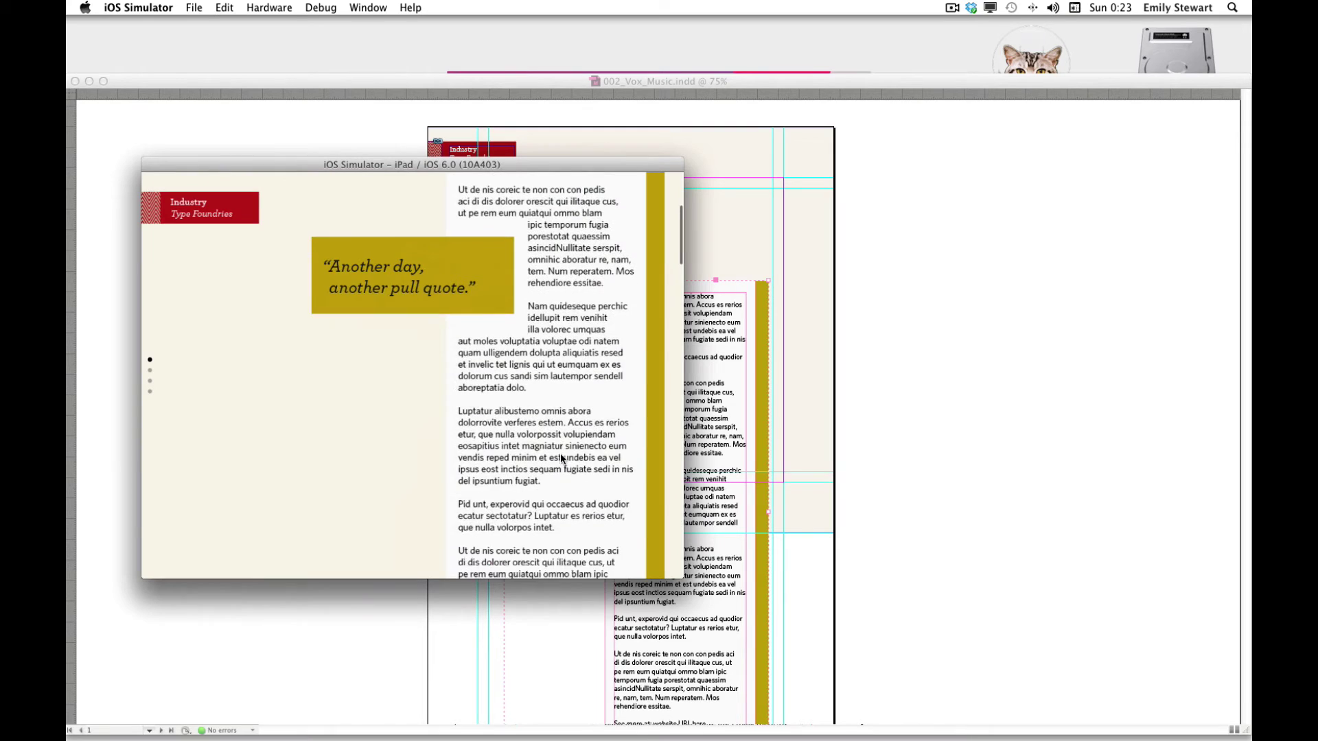
{"action": "scroll", "coordinate": [567, 428], "scroll_direction": "down", "scroll_amount": 5}
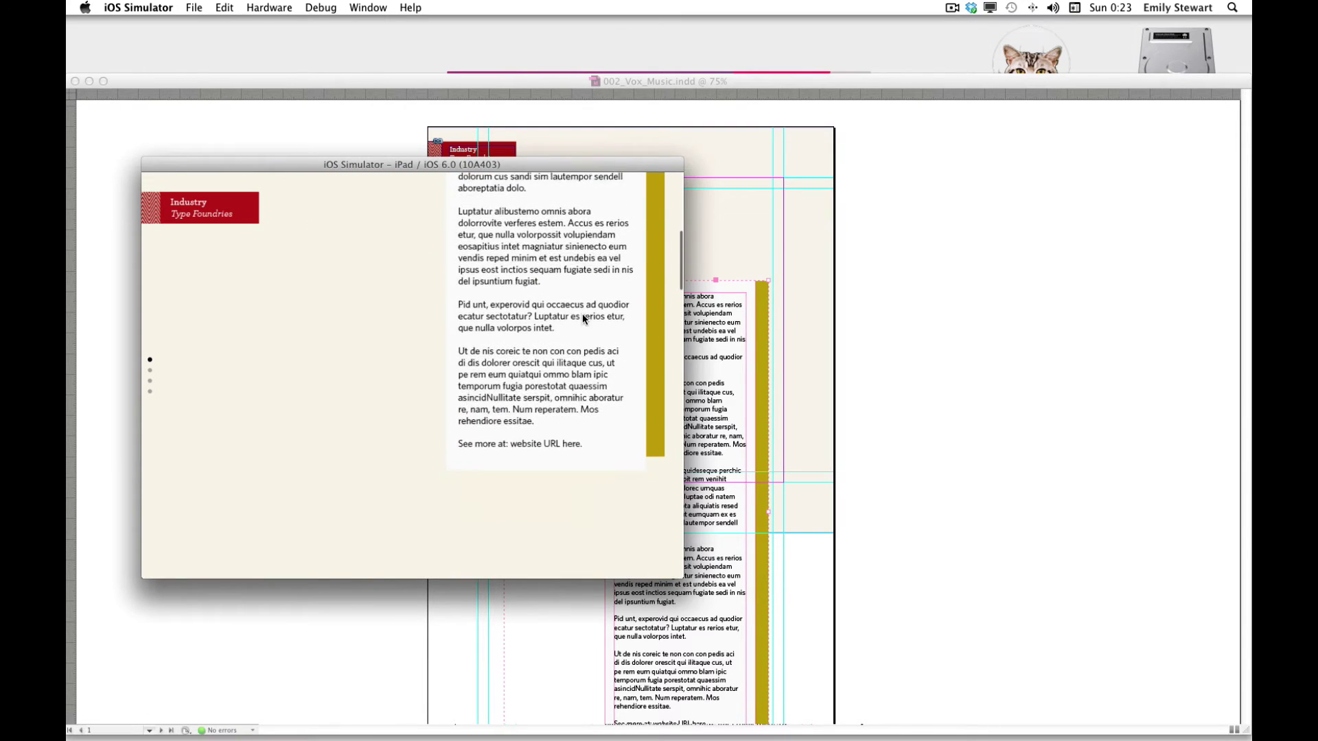
{"action": "left_click_drag", "start_coordinate": [589, 420], "coordinate": [594, 287]}
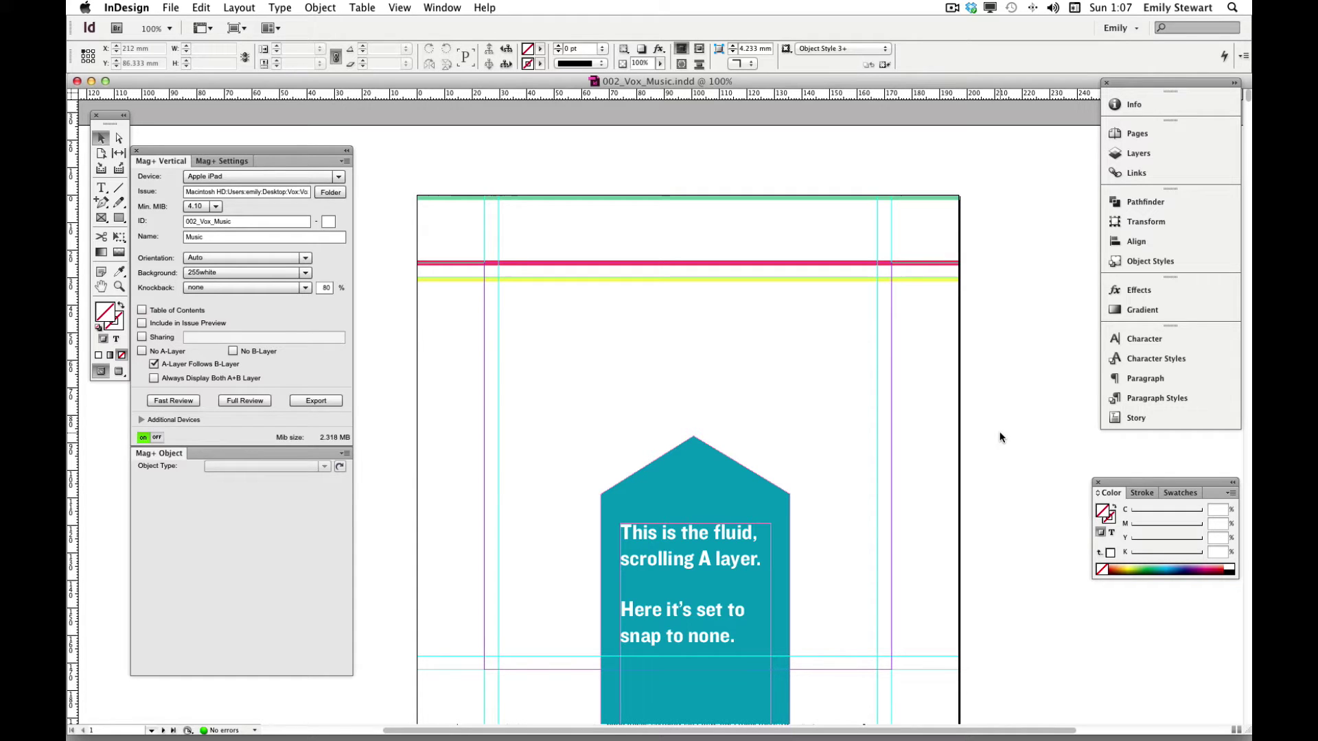
- Check page 1's arrow snap is none, then set page 2's teal arrow to outer-top
{"action": "left_click", "coordinate": [686, 470]}
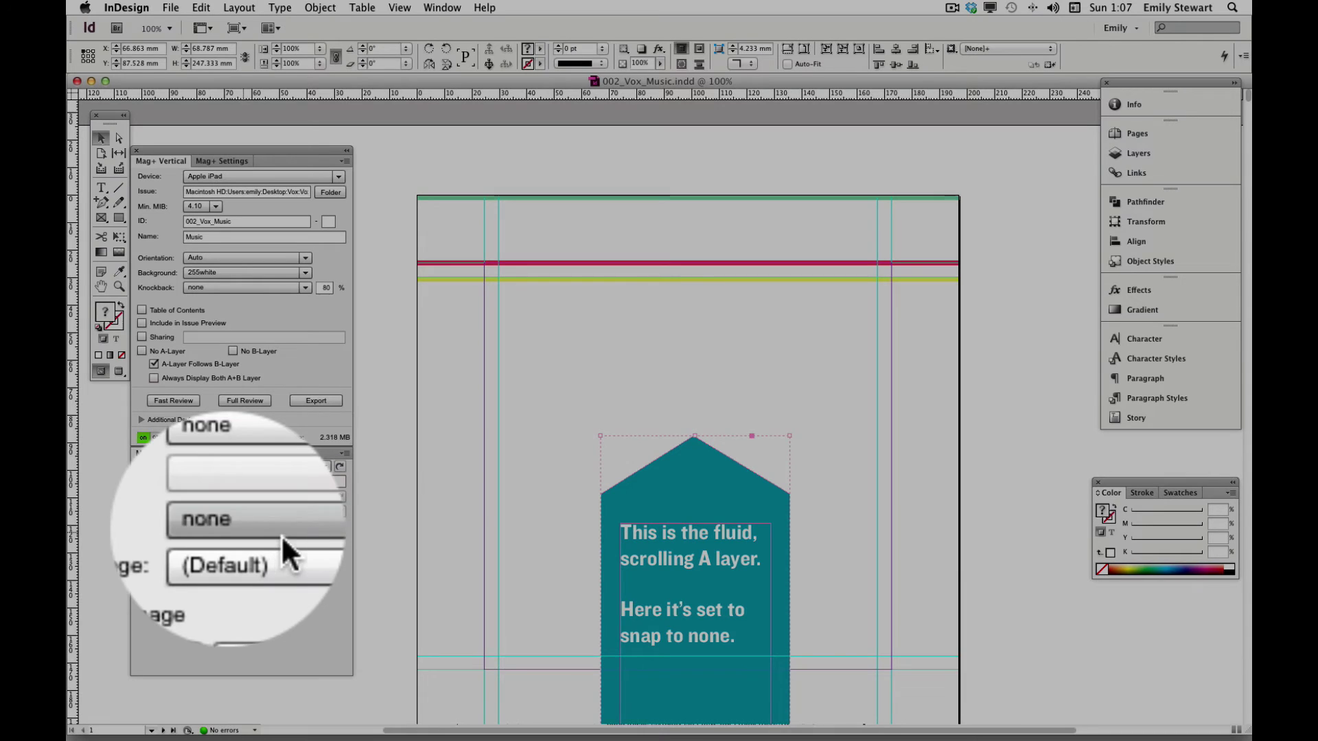
{"action": "key", "text": "shift+Page_Down"}
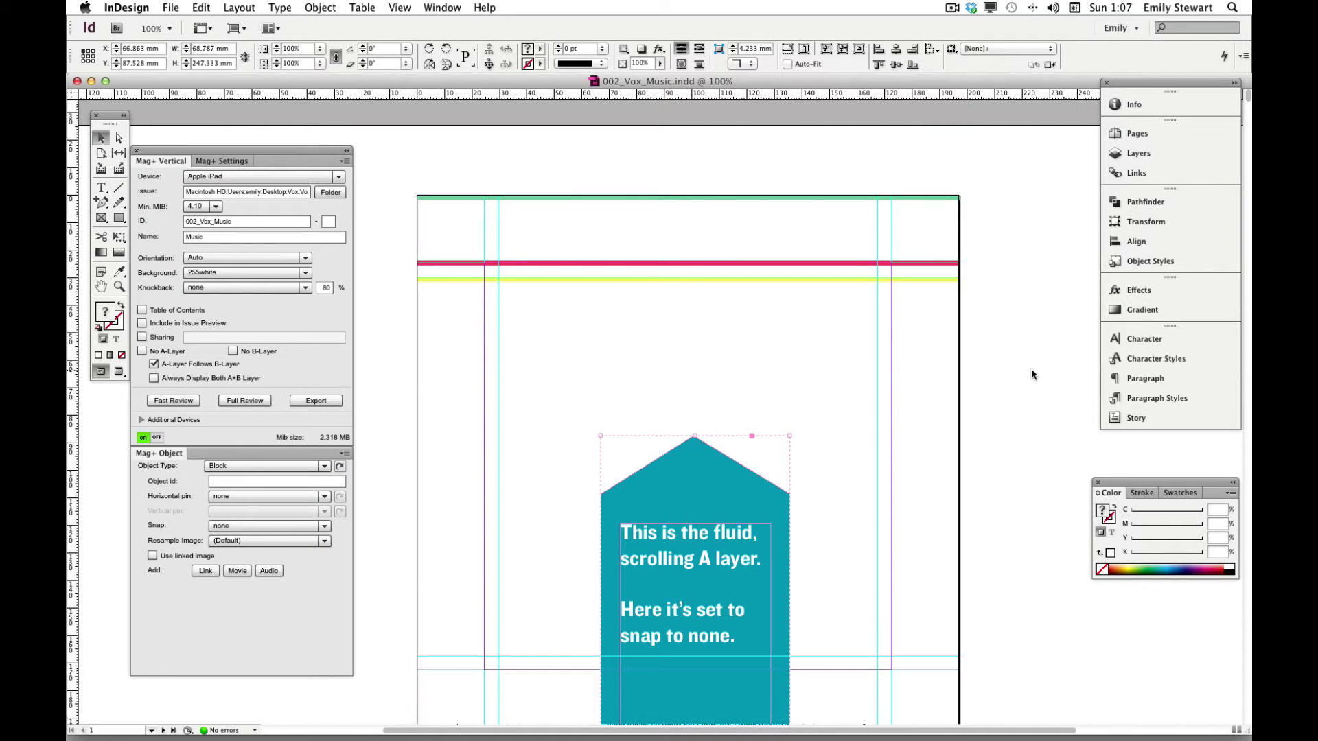
{"action": "left_click", "coordinate": [690, 504]}
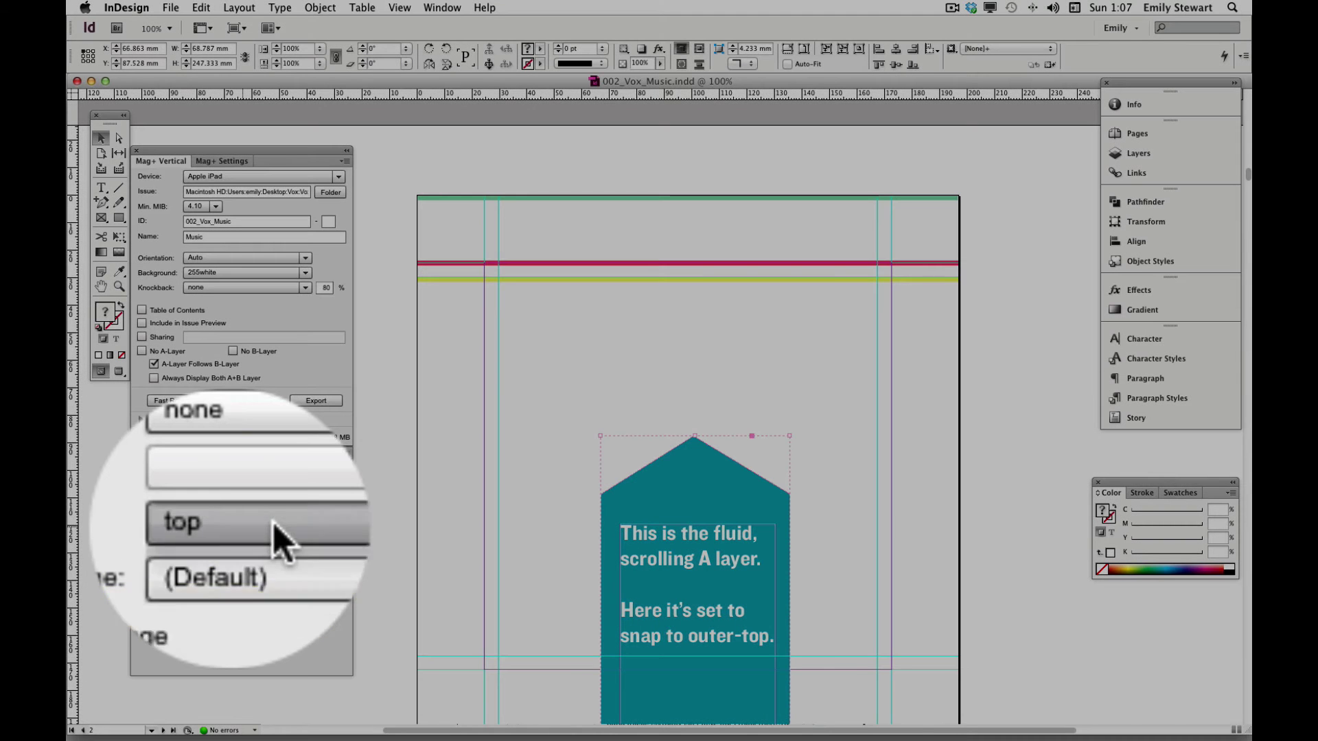
{"action": "left_click", "coordinate": [244, 526]}
{"action": "left_click", "coordinate": [239, 553]}
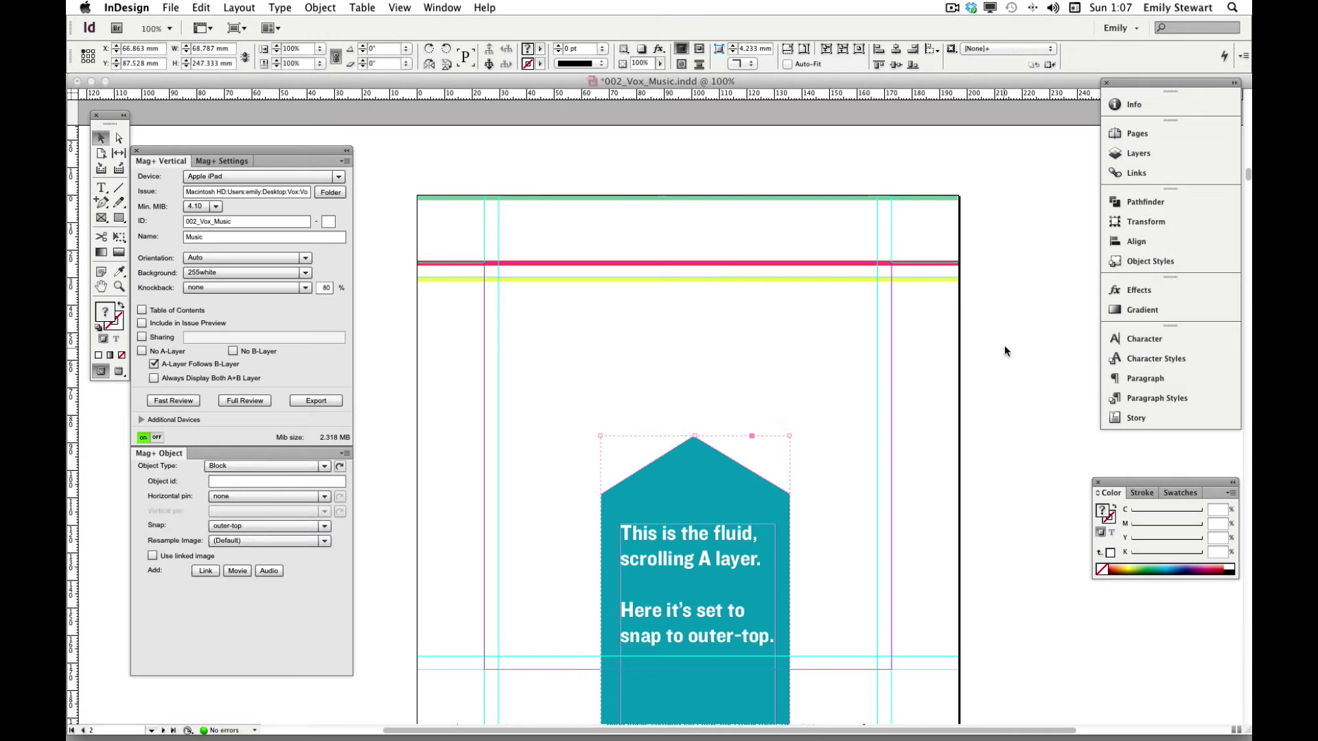
{"action": "left_click", "coordinate": [999, 344]}
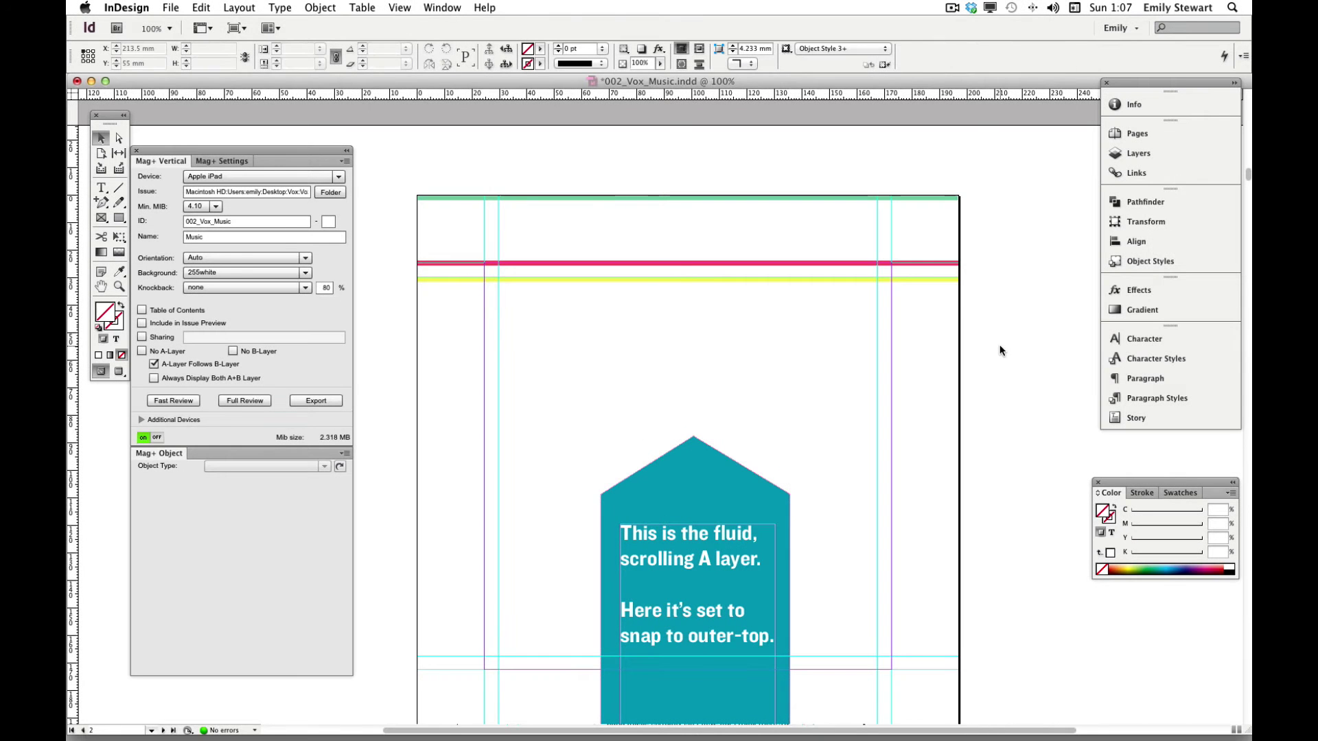
- Check the arrows on pages 3 and 4 for their inner-top and top snap values
{"action": "key", "text": "shift+Page_Down"}
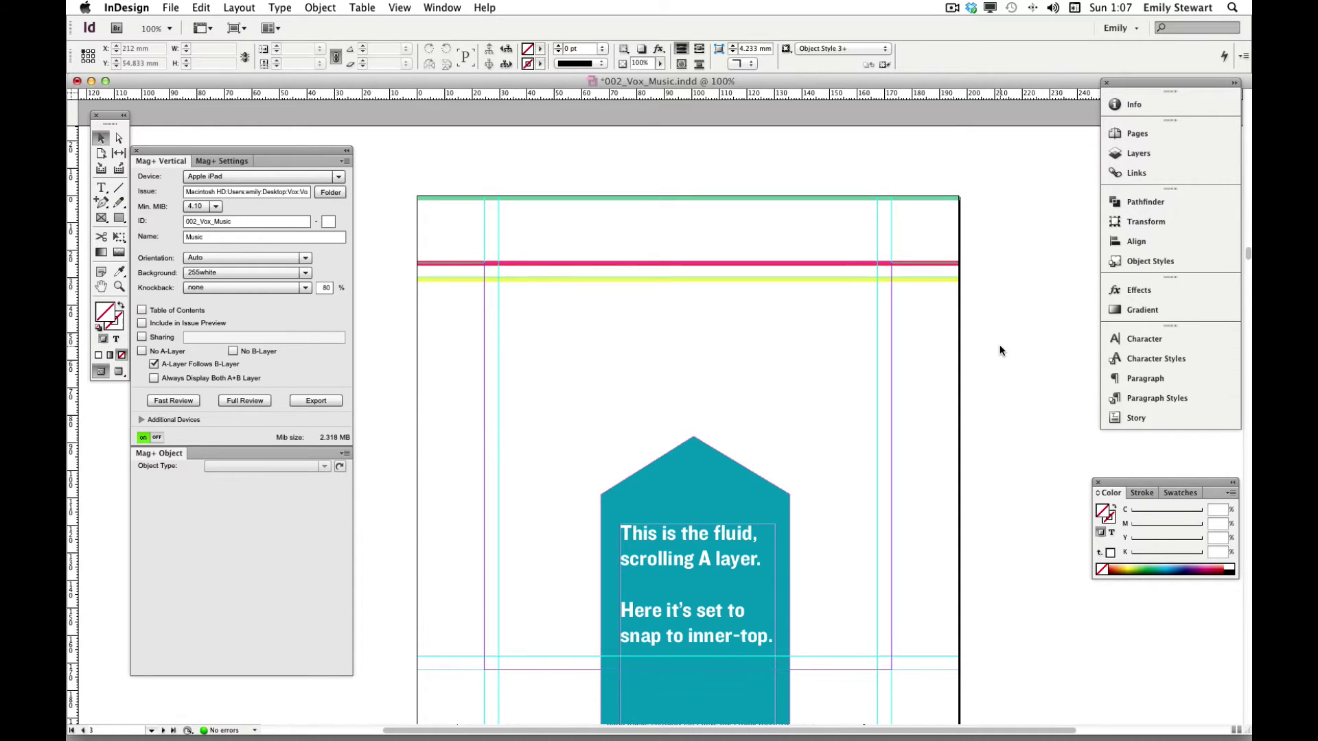
{"action": "left_click", "coordinate": [735, 492]}
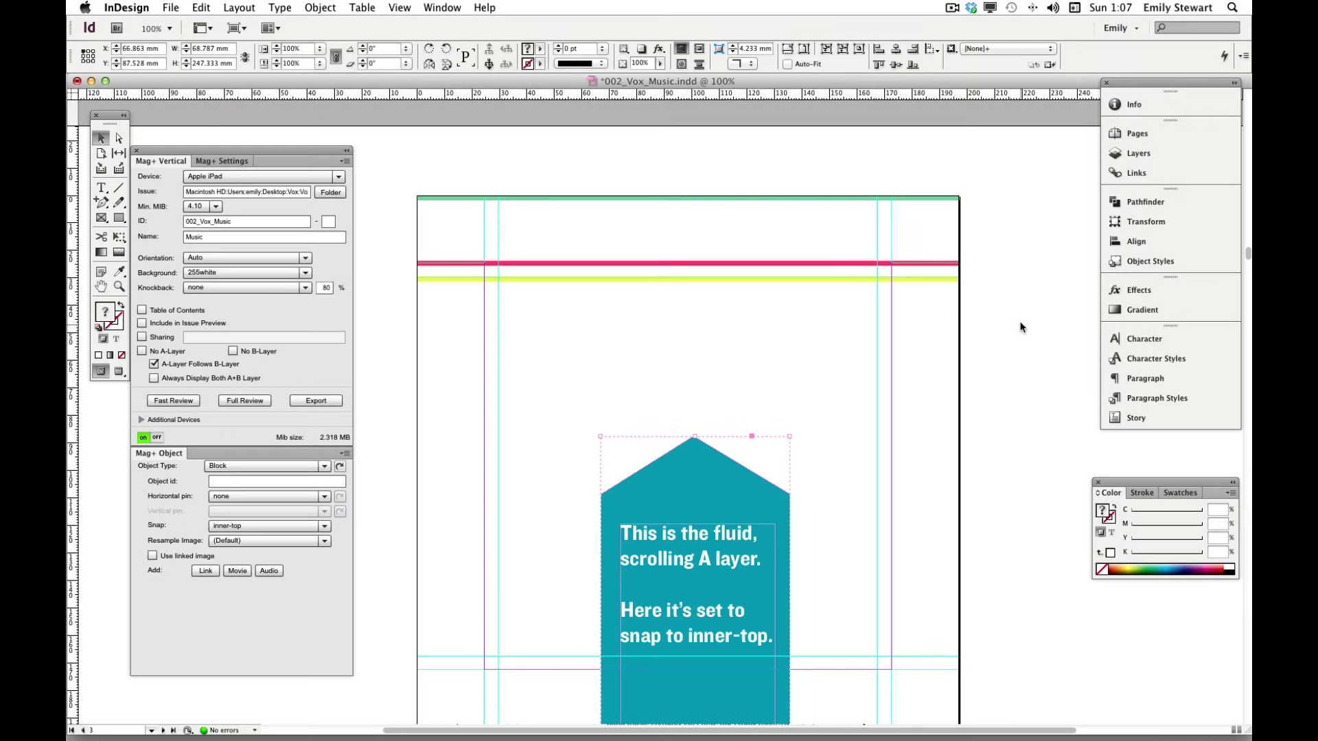
{"action": "left_click", "coordinate": [1020, 325]}
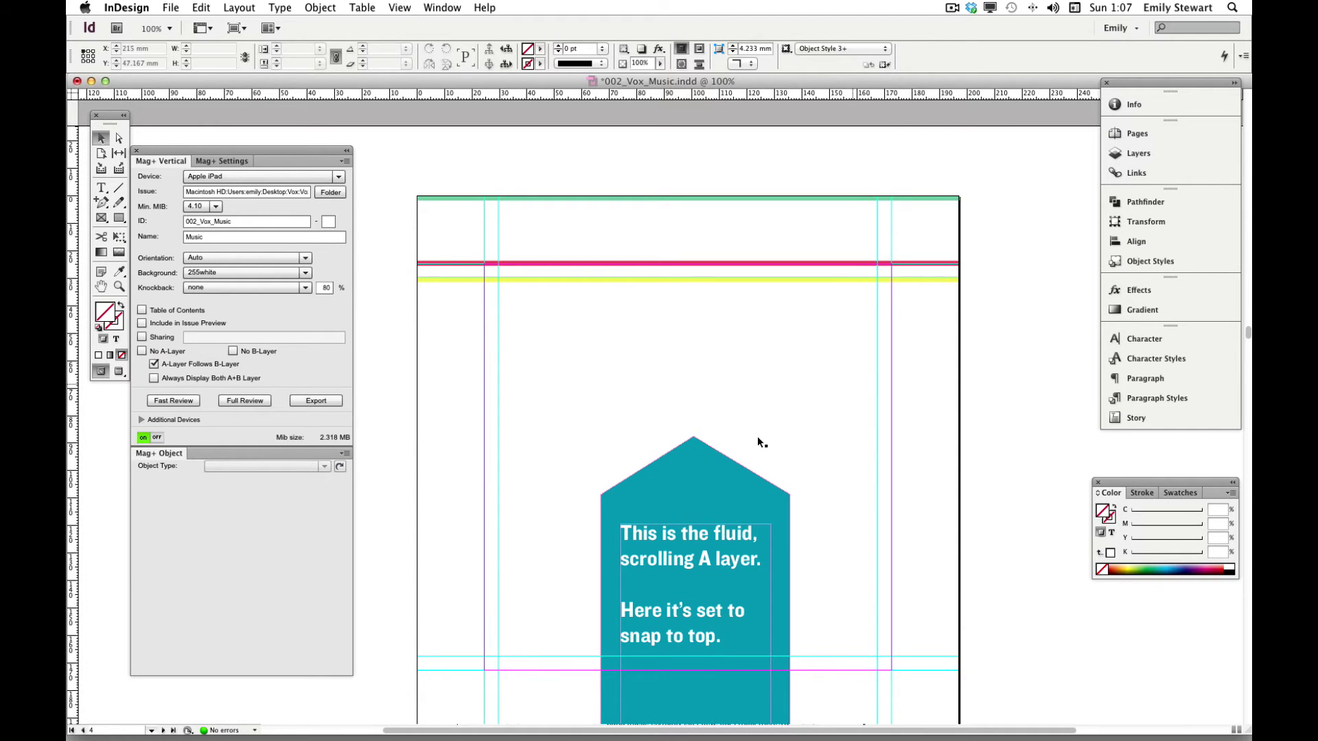
{"action": "left_click", "coordinate": [690, 445]}
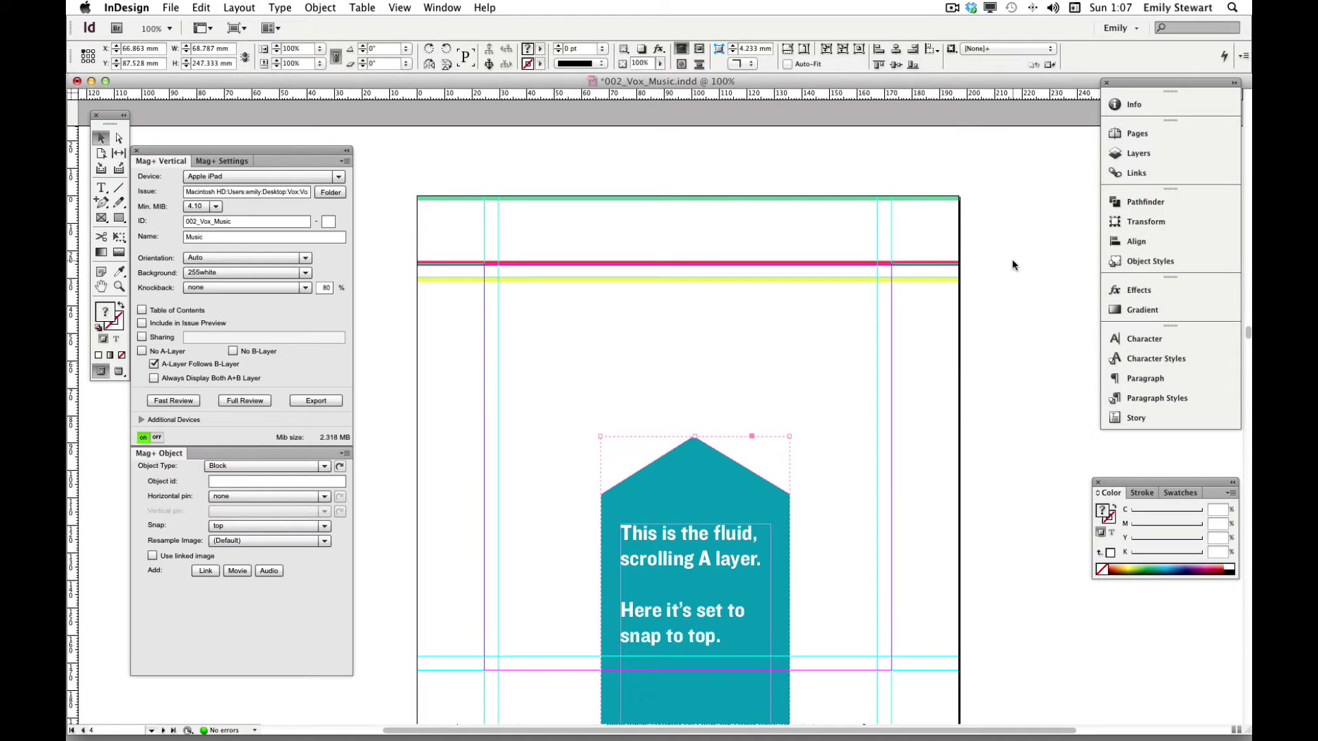
{"action": "left_click", "coordinate": [1011, 258]}
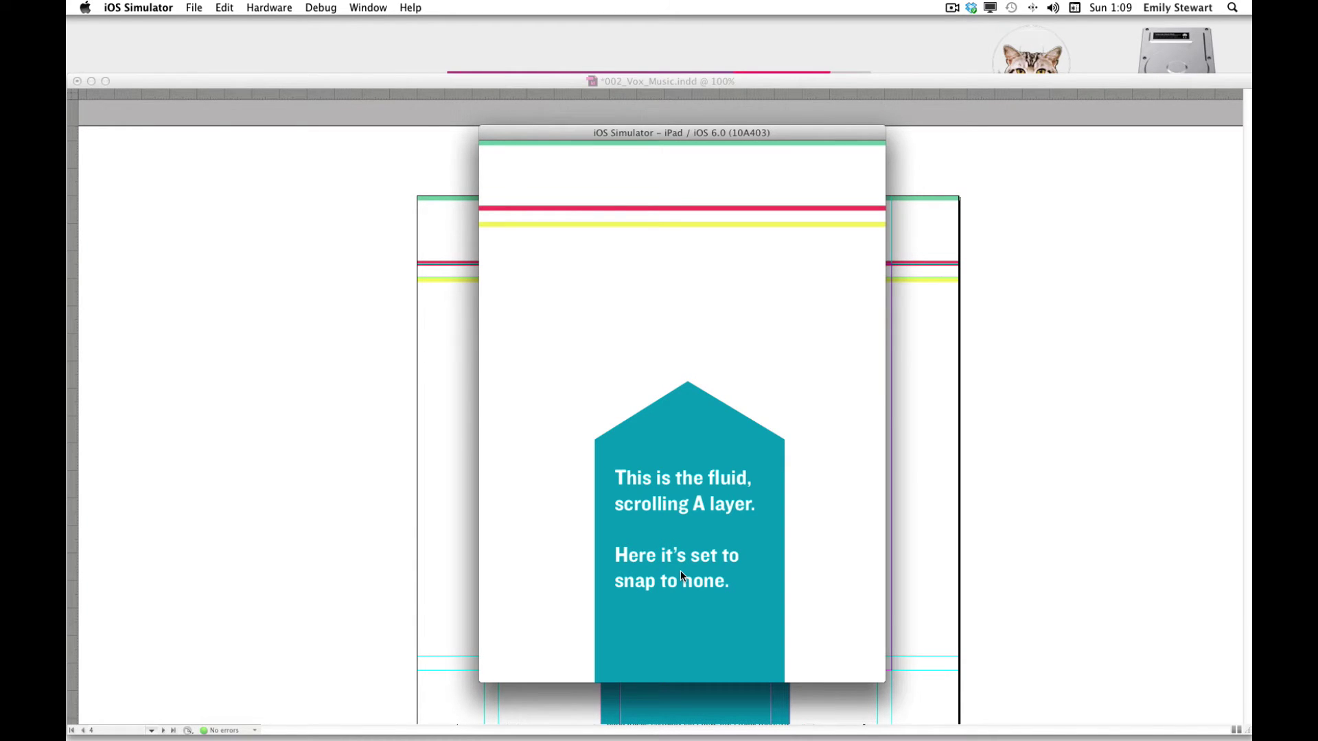
- Swipe past the snap-to-none page to the outer-top example and show the reader's navigation bars
{"action": "left_click_drag", "start_coordinate": [739, 603], "coordinate": [740, 520]}
{"action": "left_click_drag", "start_coordinate": [733, 607], "coordinate": [735, 450]}
{"action": "left_click_drag", "start_coordinate": [728, 596], "coordinate": [730, 377]}
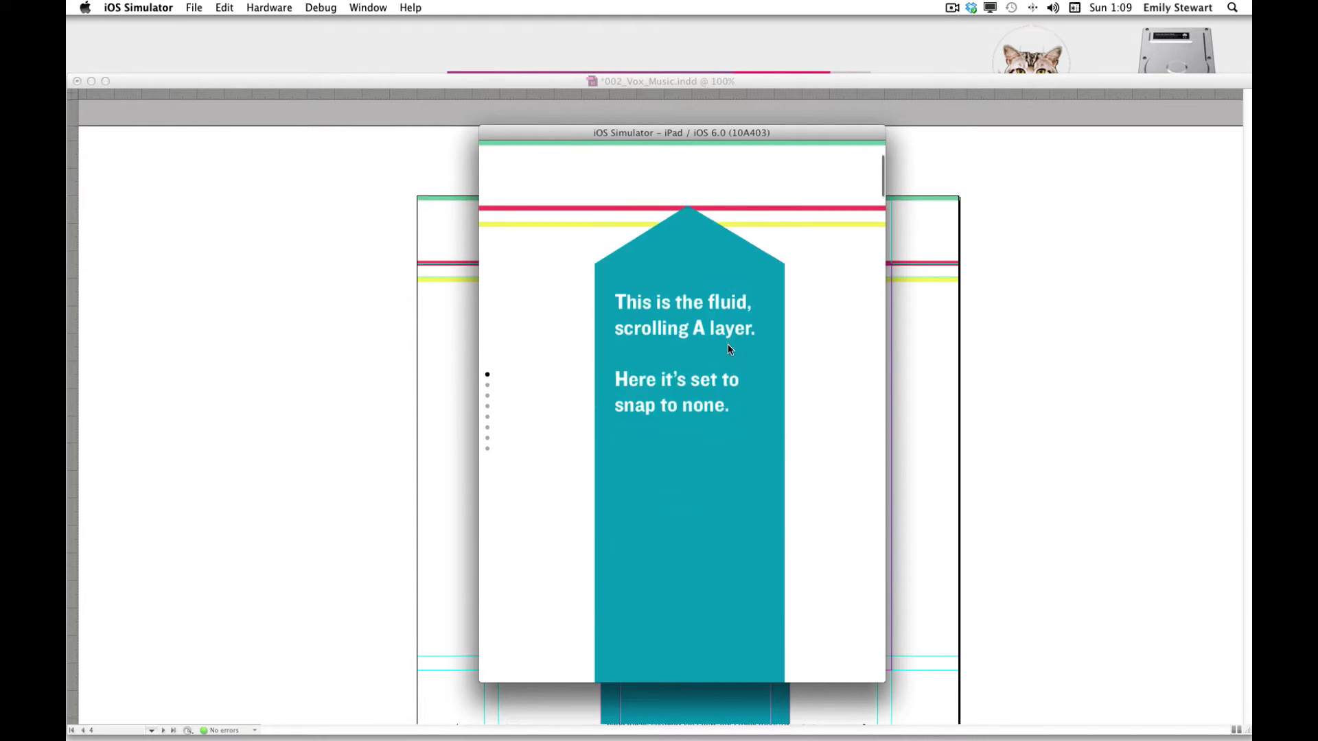
{"action": "left_click_drag", "start_coordinate": [694, 579], "coordinate": [700, 377]}
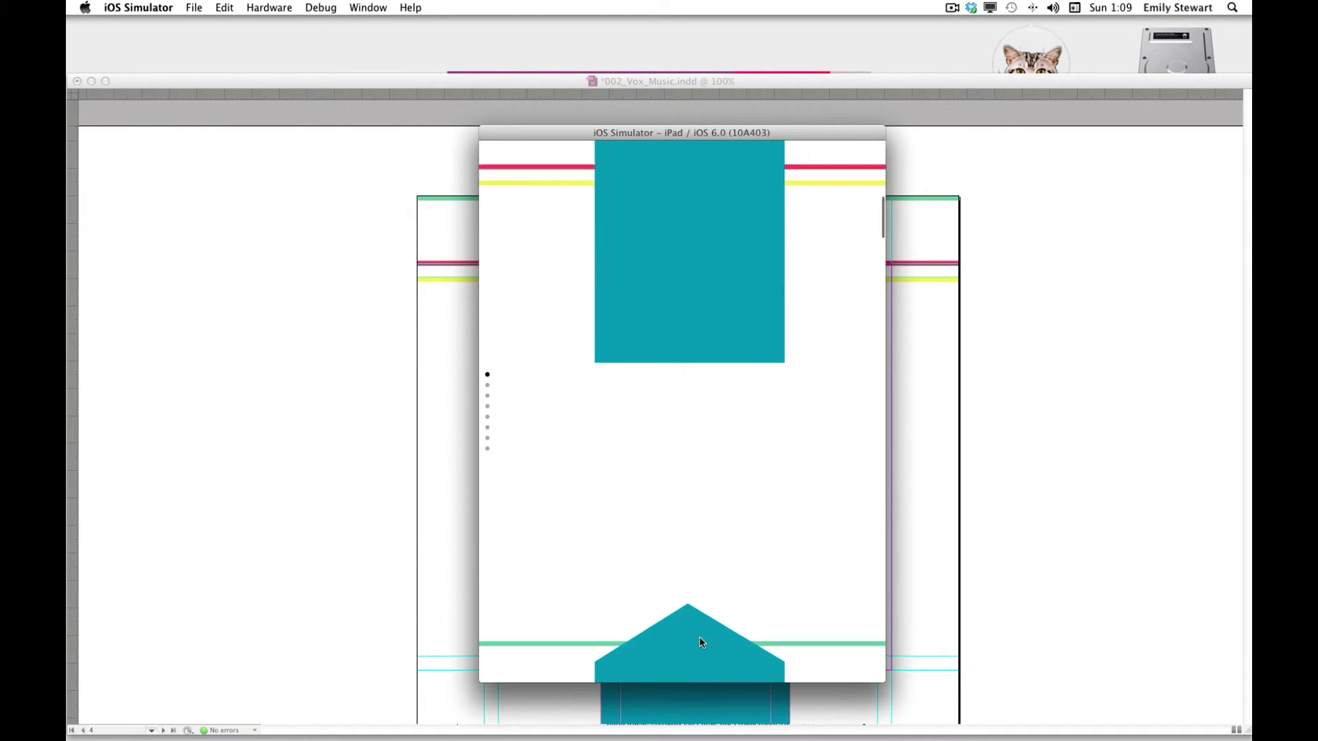
{"action": "left_click_drag", "start_coordinate": [699, 632], "coordinate": [694, 224]}
{"action": "left_click_drag", "start_coordinate": [708, 680], "coordinate": [705, 551]}
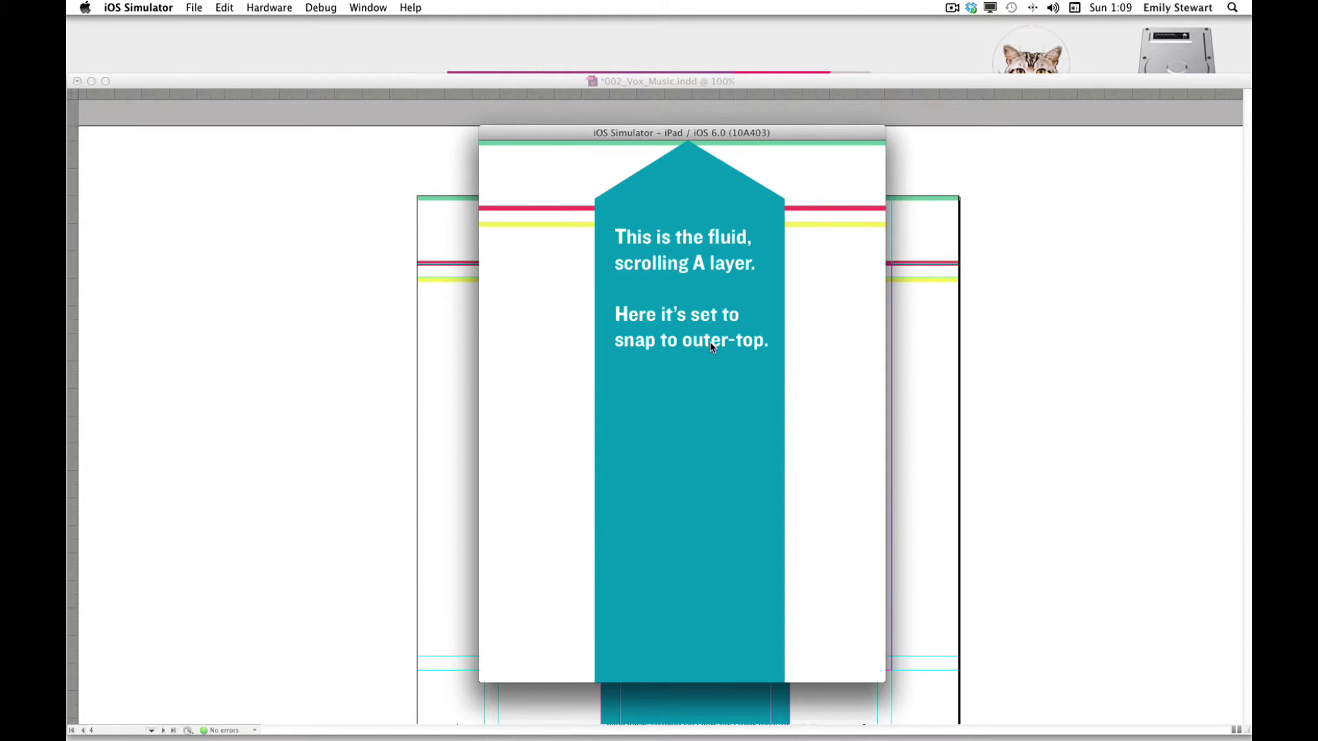
{"action": "left_click", "coordinate": [706, 547]}
- Test the outer-top teal layer's snap back in portrait and landscape
{"action": "left_click_drag", "start_coordinate": [727, 333], "coordinate": [735, 410]}
{"action": "left_click_drag", "start_coordinate": [657, 520], "coordinate": [687, 387]}
{"action": "key", "text": "super+Right"}
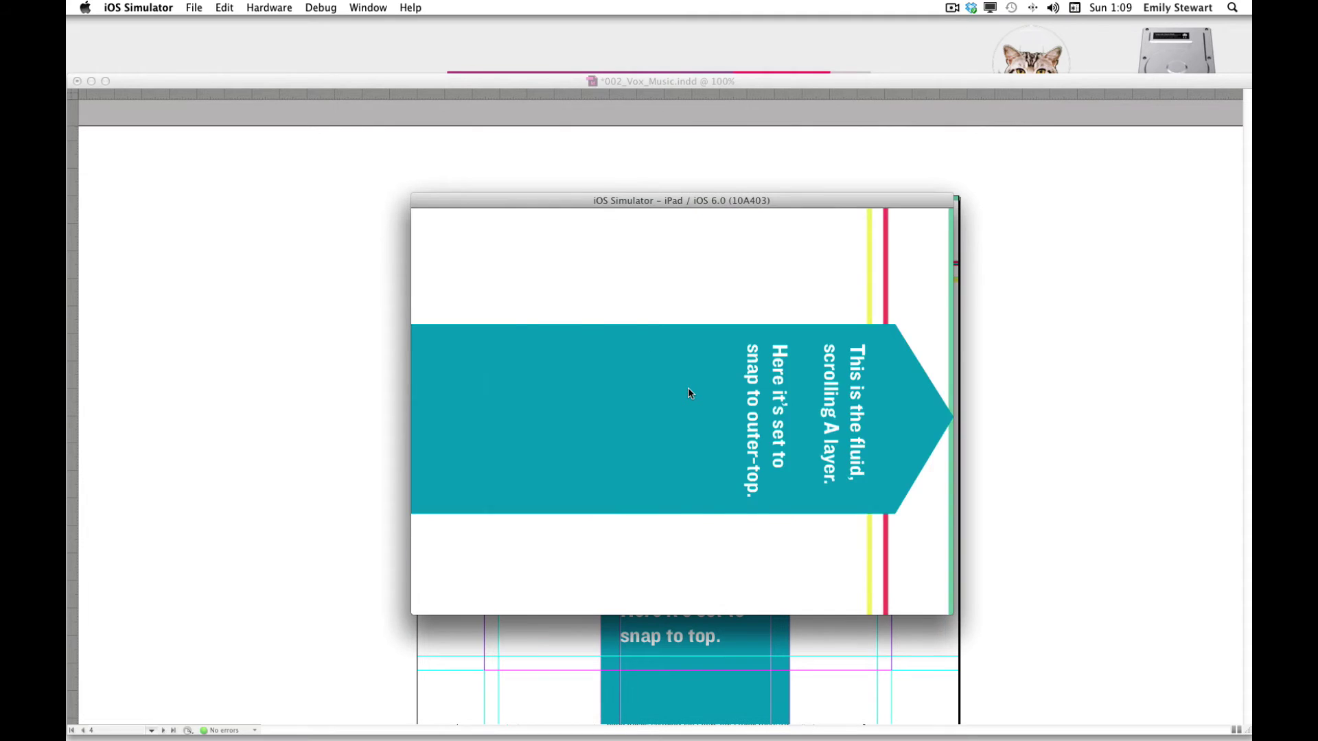
{"action": "left_click_drag", "start_coordinate": [678, 327], "coordinate": [680, 474]}
{"action": "left_click_drag", "start_coordinate": [690, 232], "coordinate": [685, 358]}
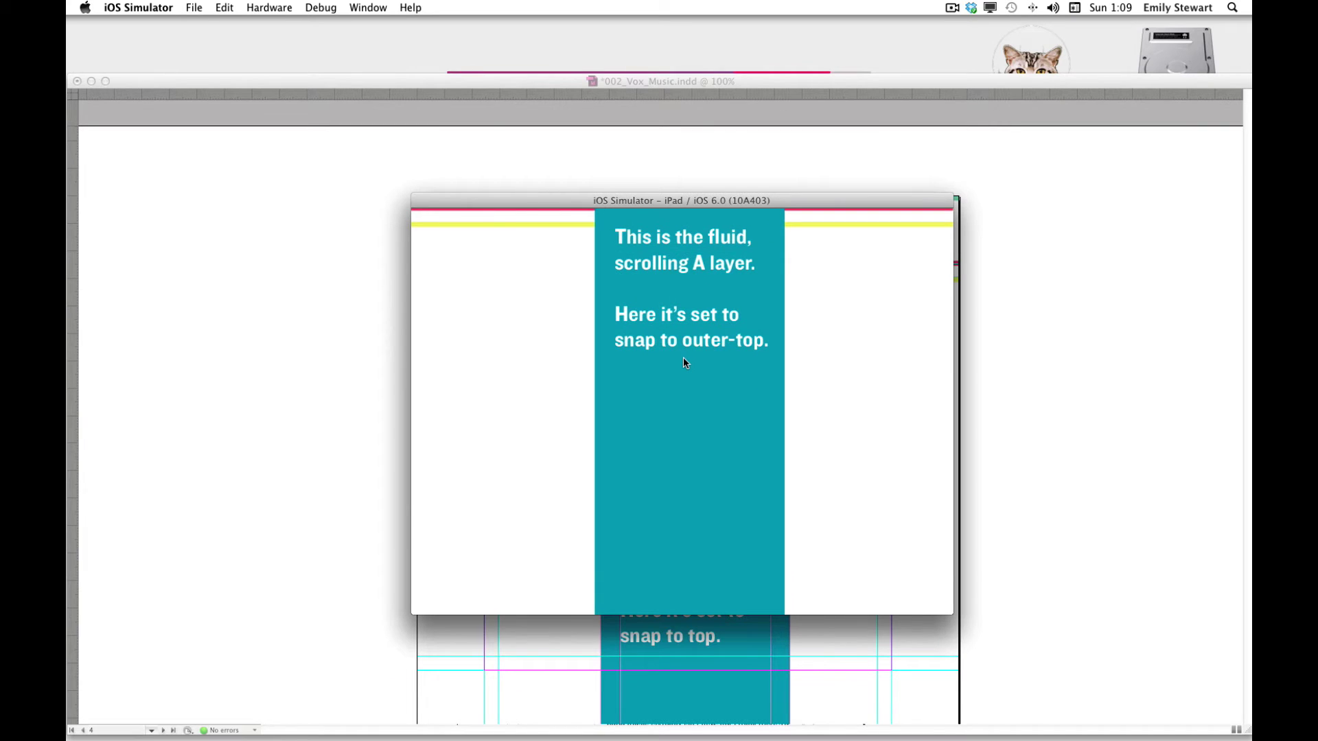
{"action": "key", "text": "super+Left"}
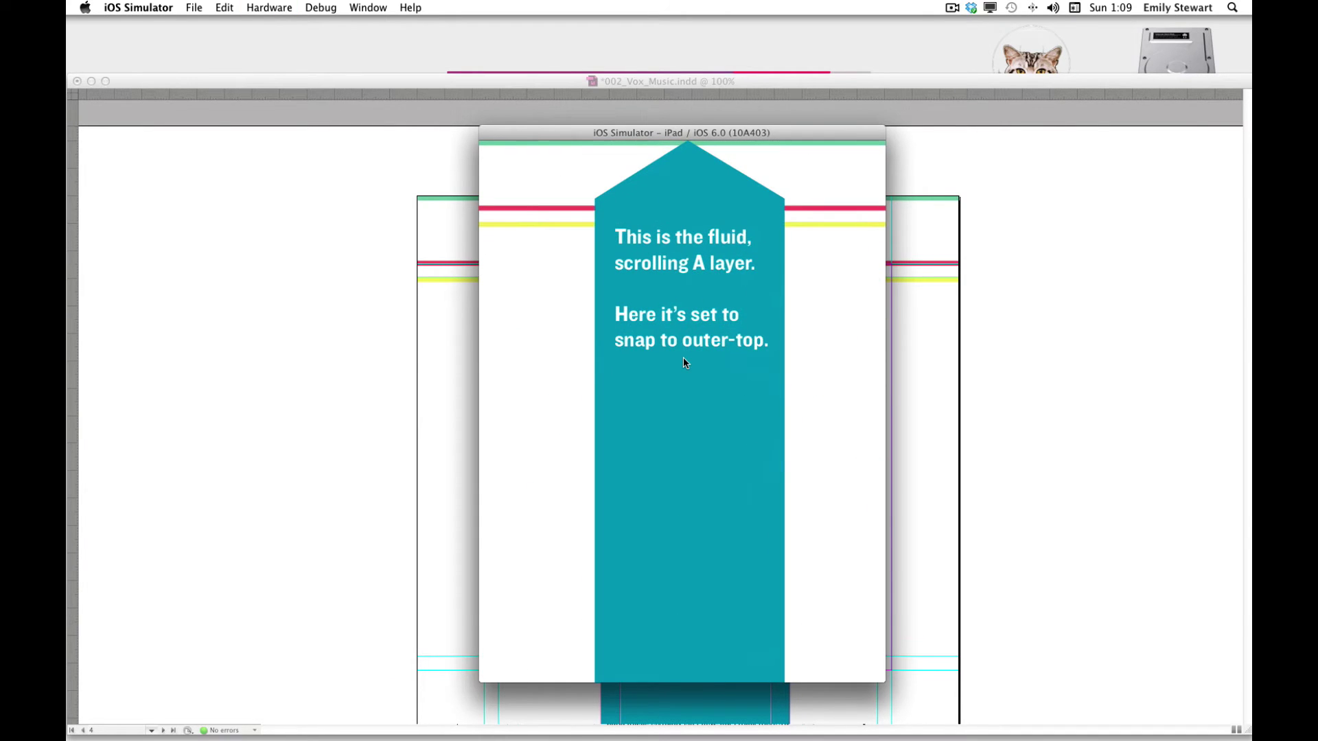
{"action": "scroll", "coordinate": [706, 398], "scroll_direction": "down", "scroll_amount": 5}
- Check the inner-top and top example pages in landscape and portrait
{"action": "left_click_drag", "start_coordinate": [721, 466], "coordinate": [723, 183]}
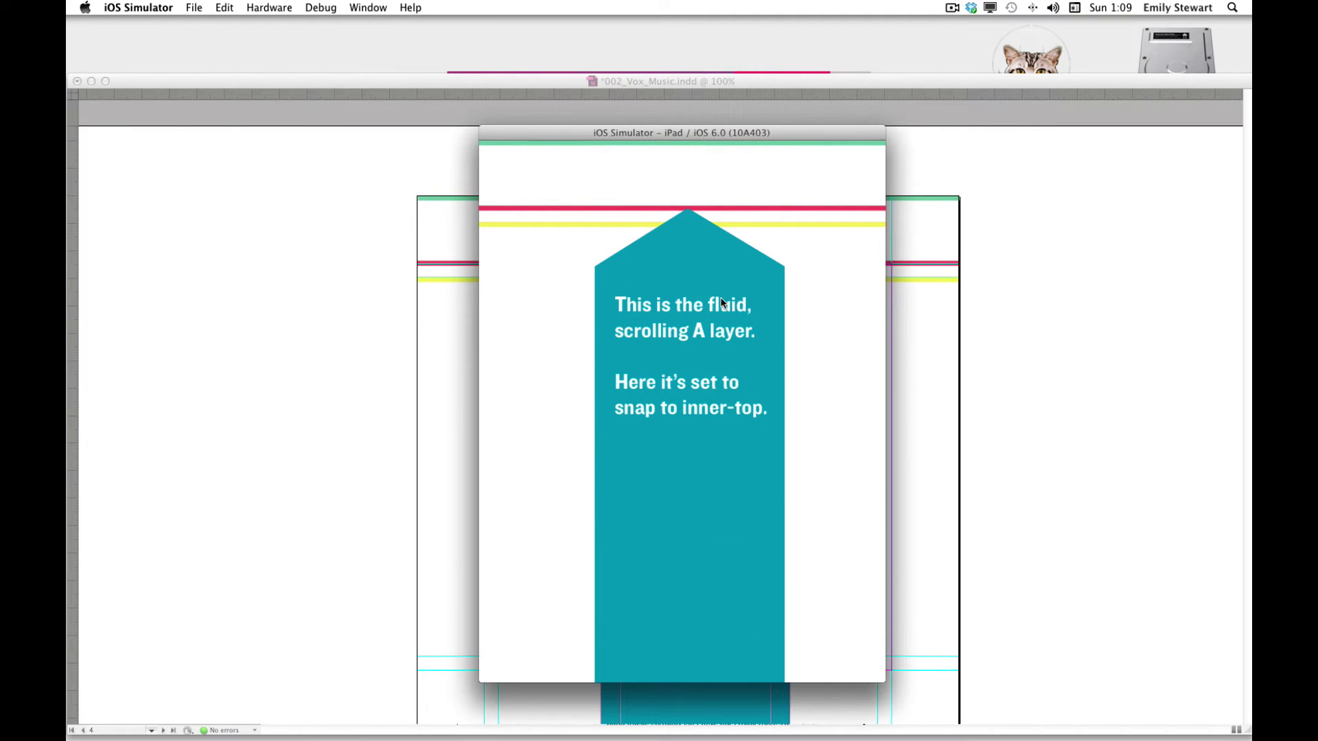
{"action": "key", "text": "super+Right"}
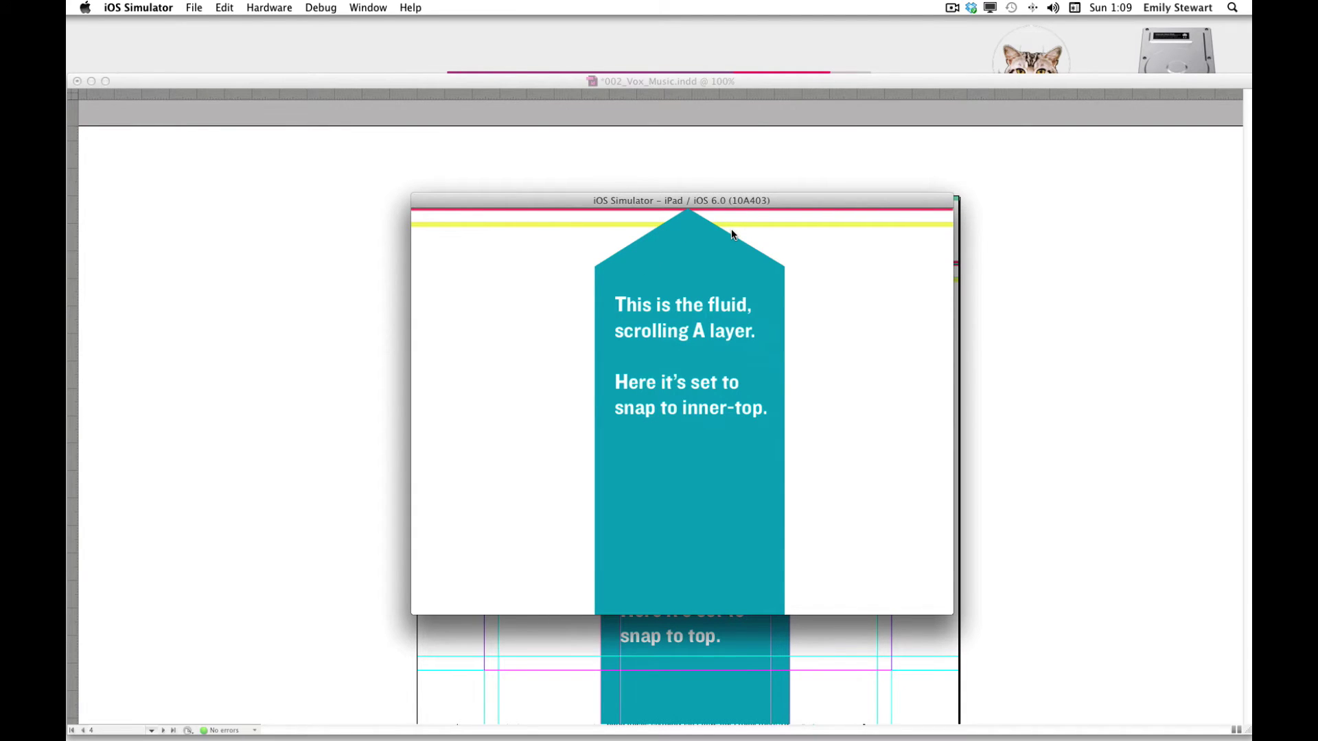
{"action": "key", "text": "super+Left"}
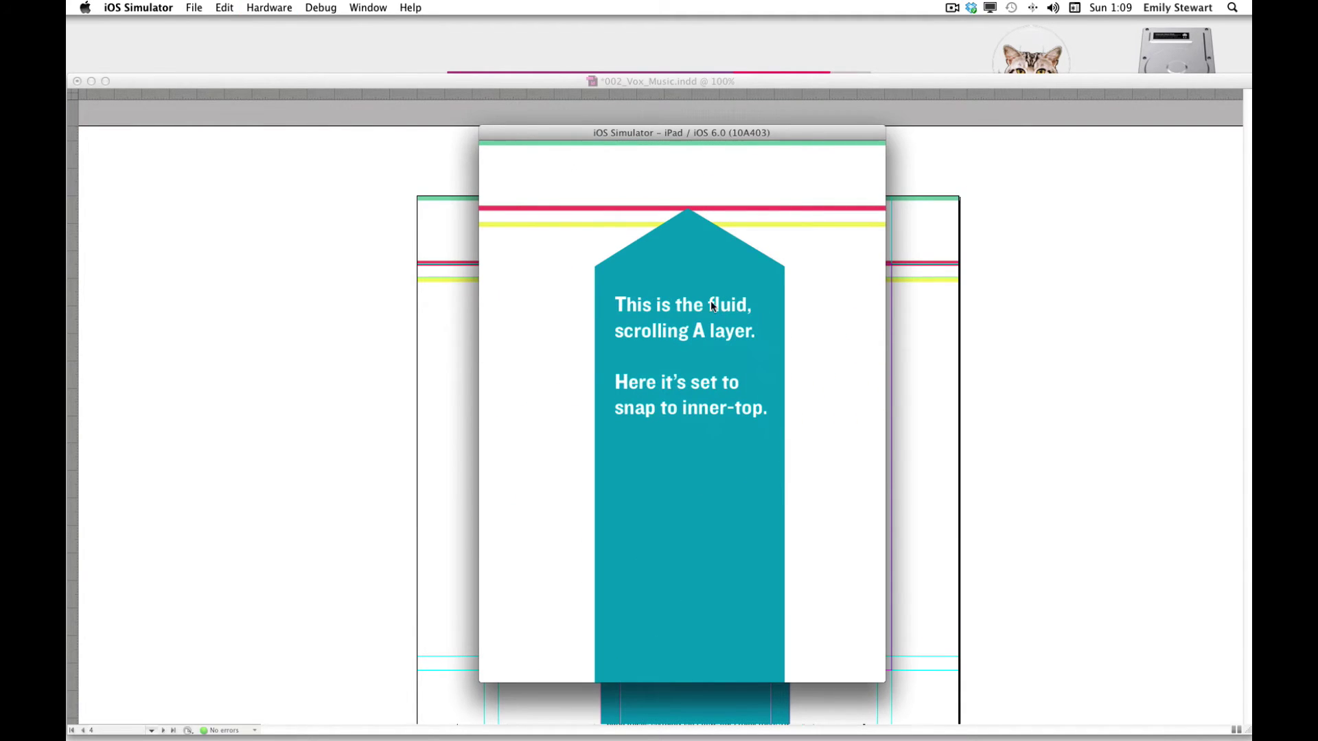
{"action": "left_click_drag", "start_coordinate": [696, 442], "coordinate": [717, 294]}
{"action": "left_click_drag", "start_coordinate": [714, 441], "coordinate": [729, 244]}
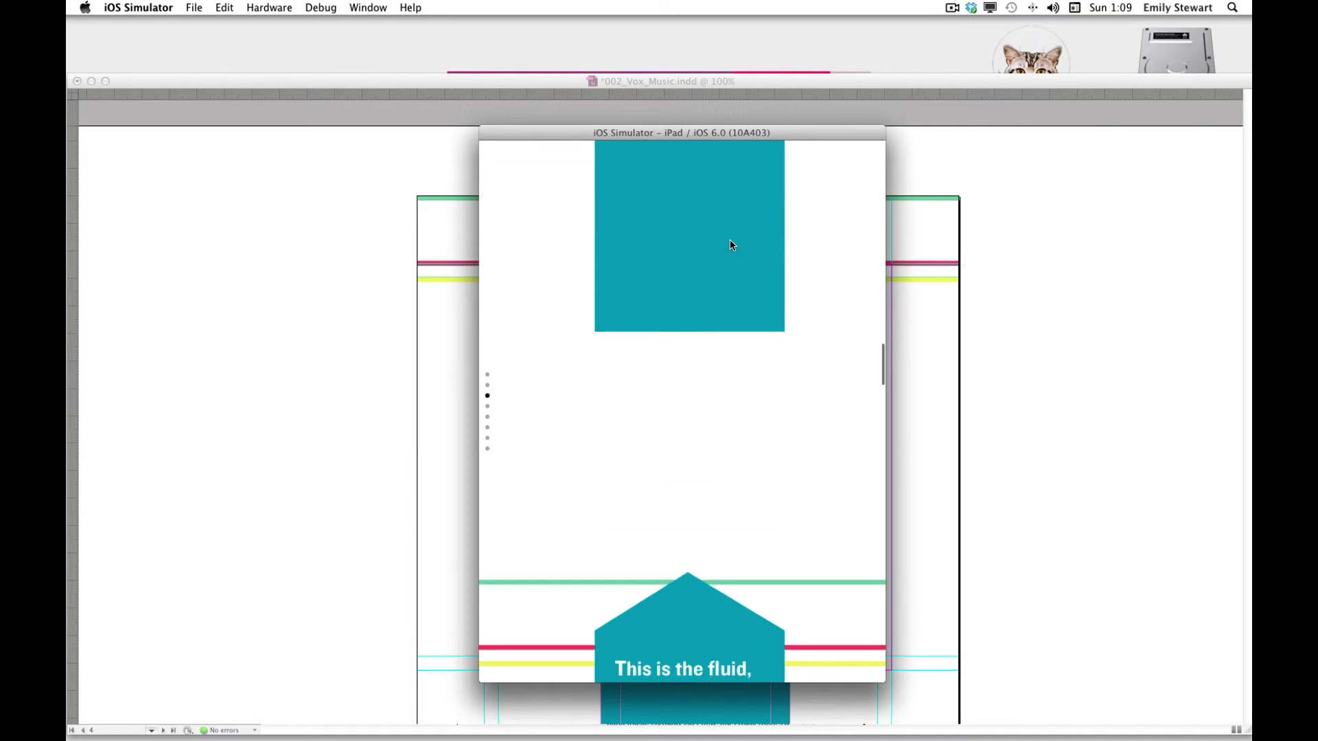
{"action": "left_click_drag", "start_coordinate": [718, 590], "coordinate": [734, 528]}
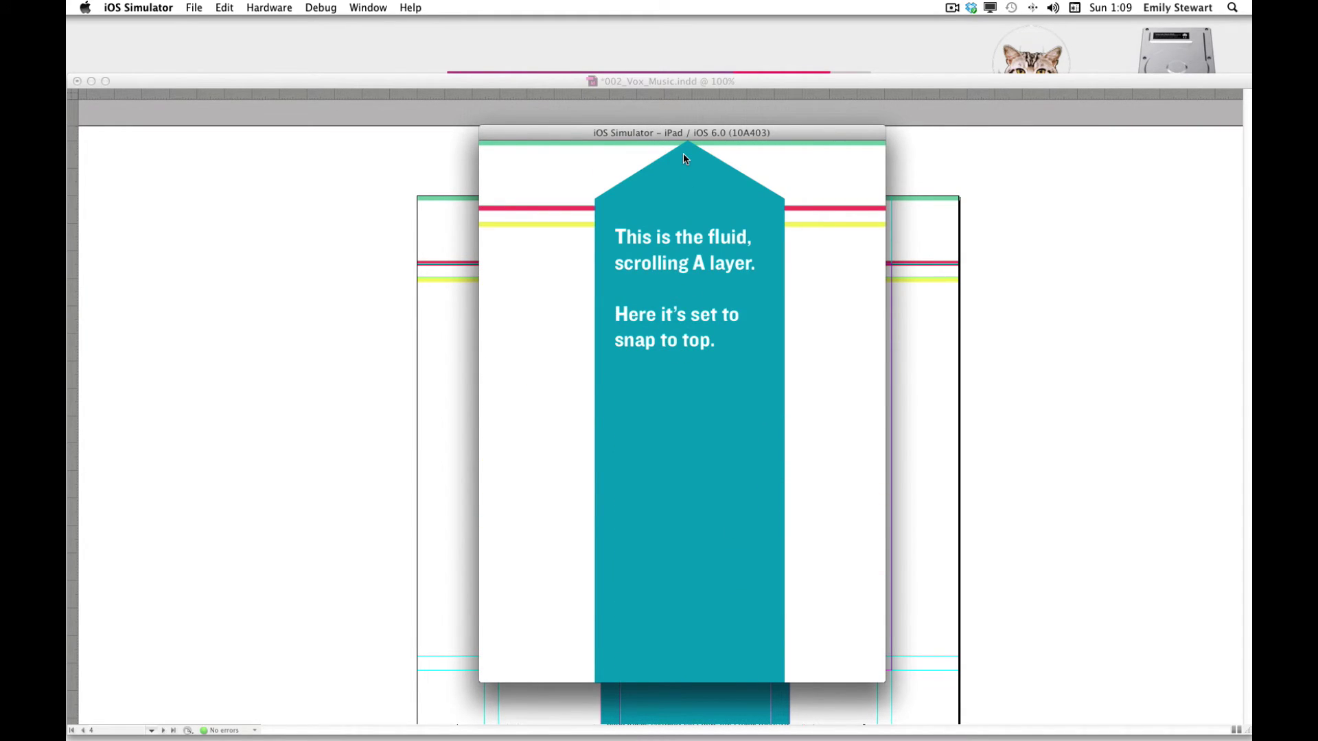
{"action": "key", "text": "super+Right"}
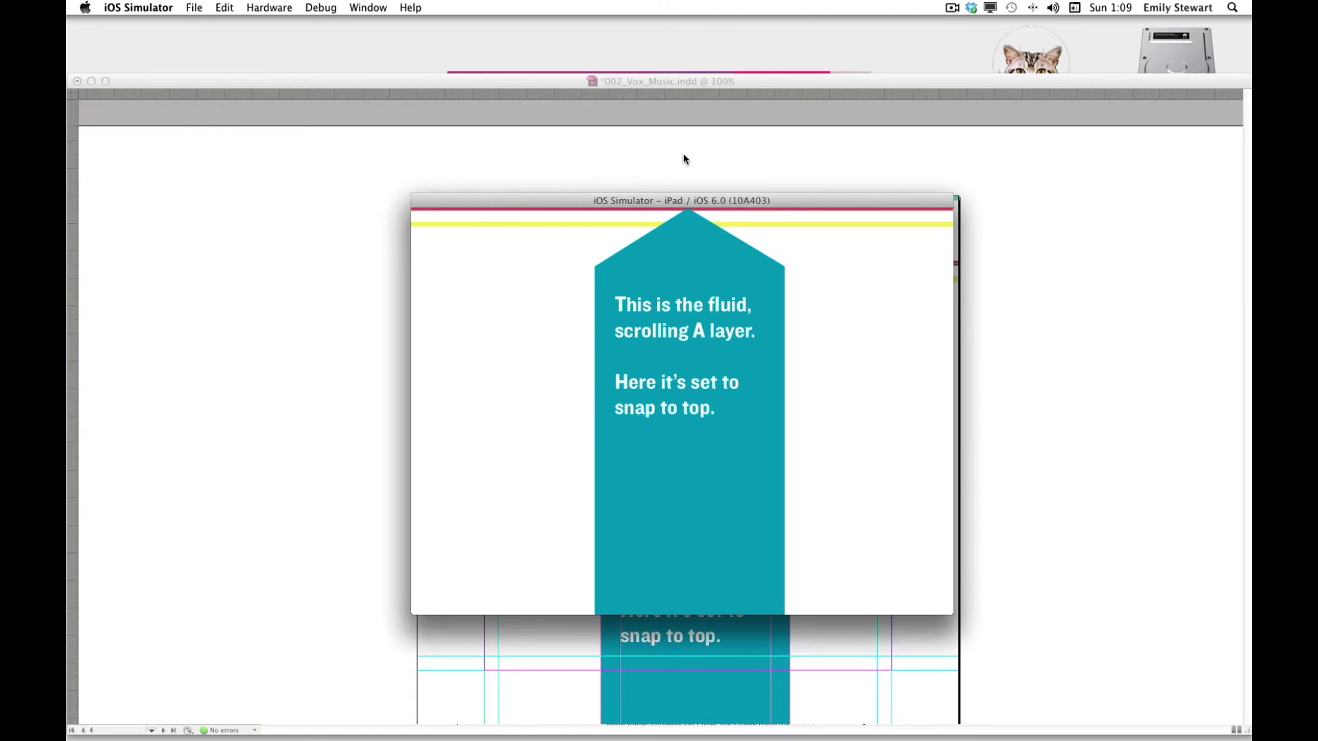
{"action": "key", "text": "super+Left"}
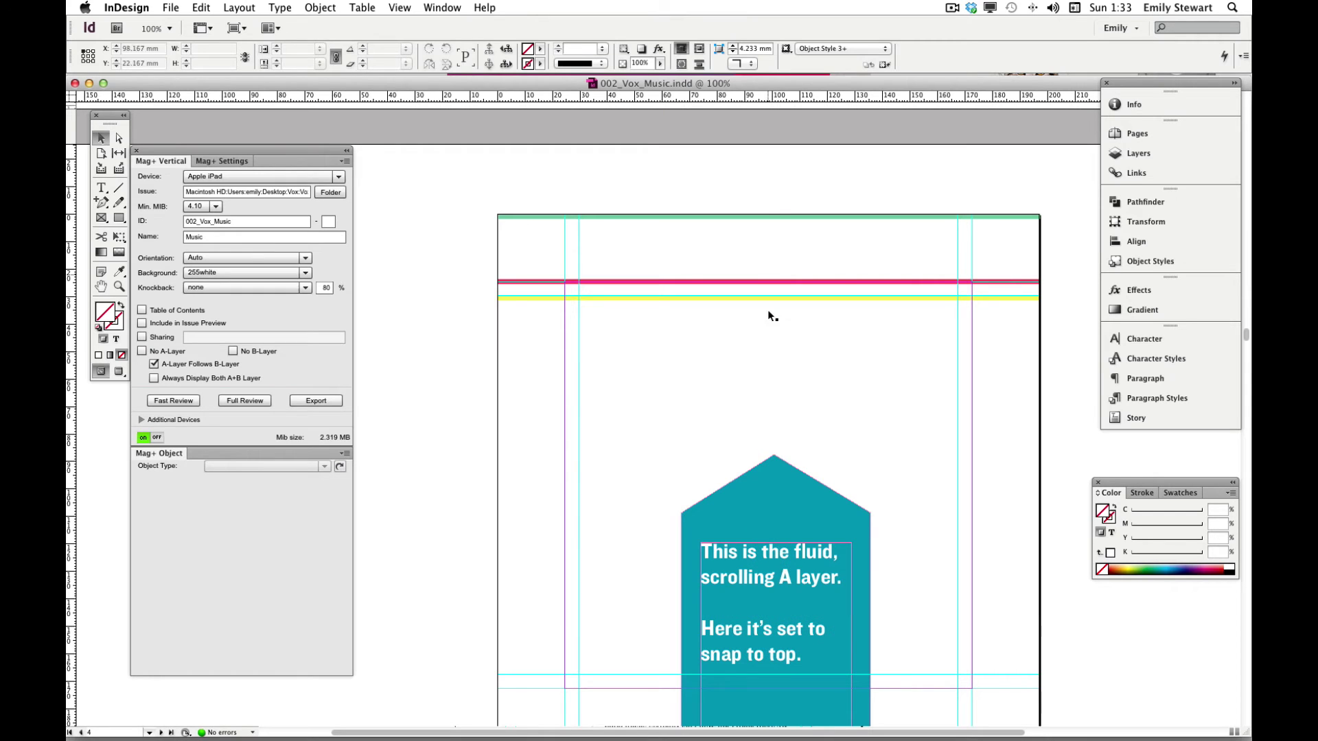
- Move the teal arrow up below the coloured lines and draw a small frame at the page's top-left
{"action": "left_click", "coordinate": [769, 511]}
{"action": "left_click_drag", "start_coordinate": [770, 514], "coordinate": [765, 354]}
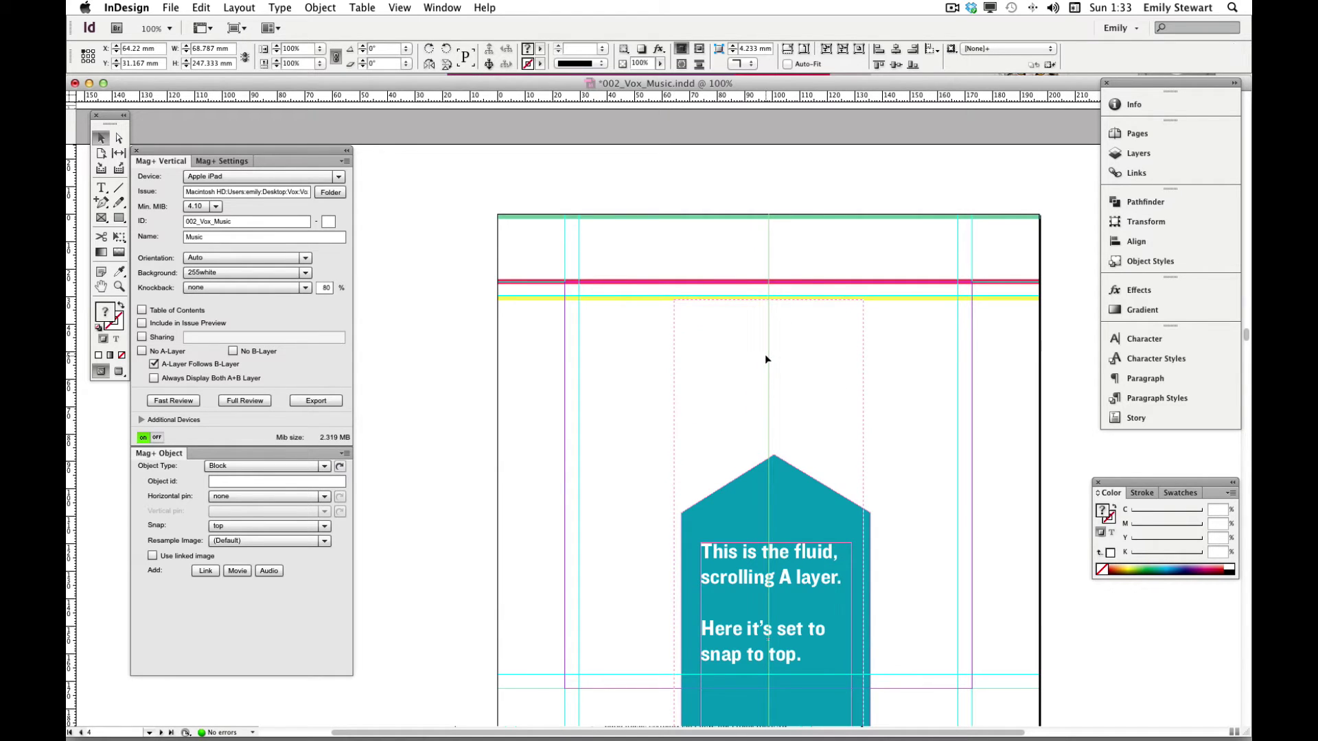
{"action": "left_click", "coordinate": [462, 303]}
{"action": "key", "text": "m"}
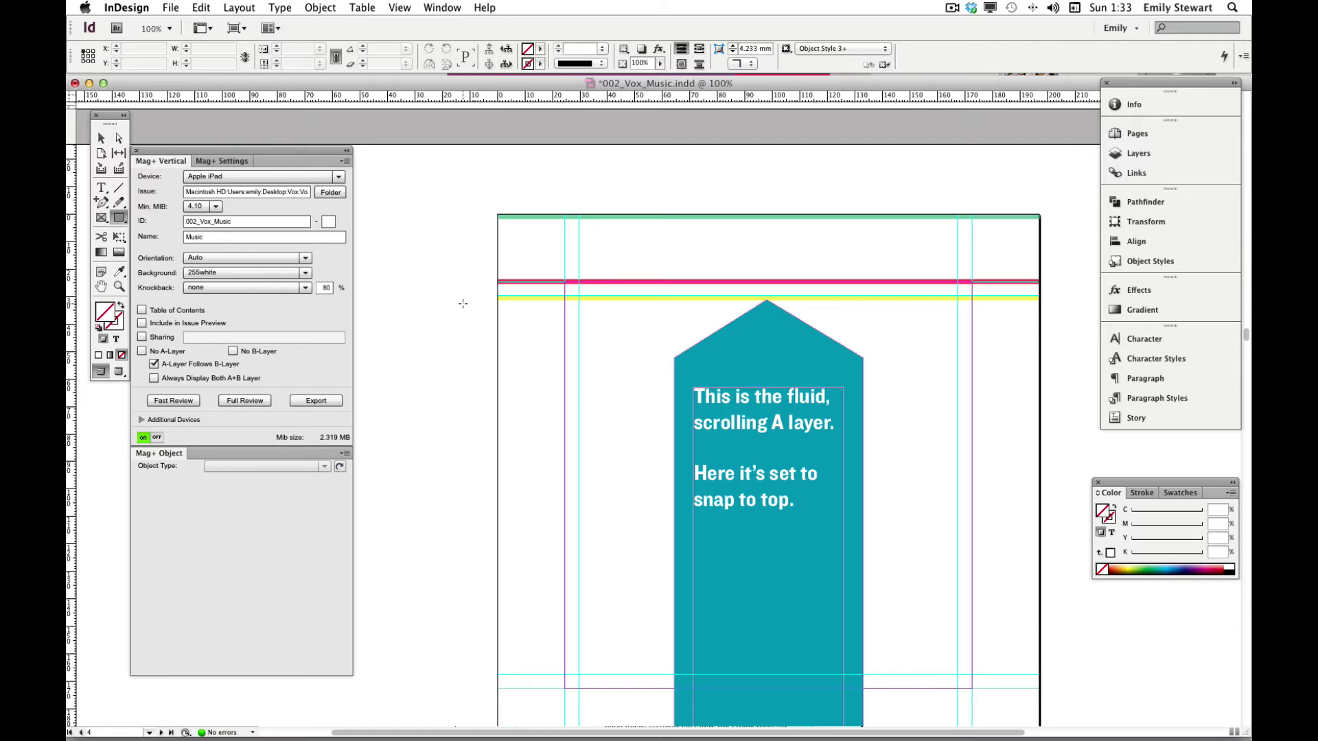
{"action": "left_click_drag", "start_coordinate": [496, 215], "coordinate": [579, 297]}
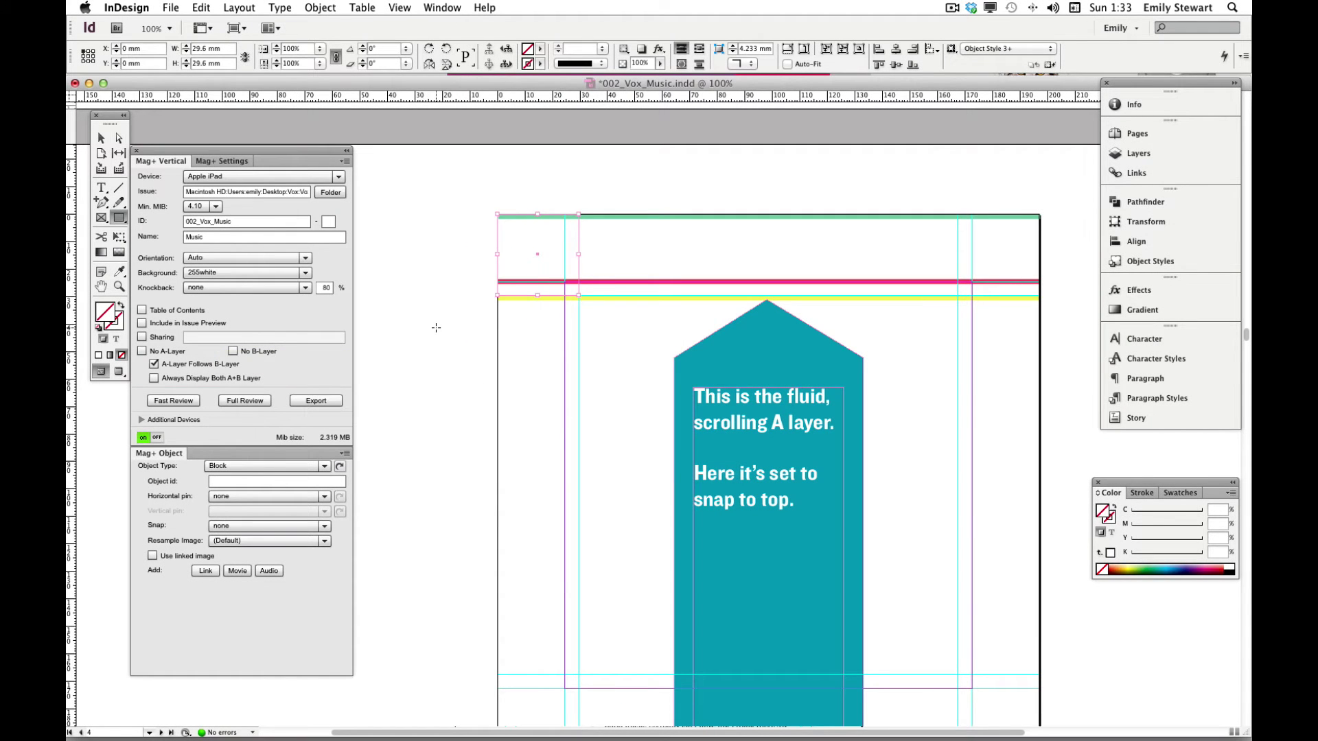
- Select the teal arrow together with the frame and set the block's snap to outer-top
{"action": "key", "text": "v"}
{"action": "left_click", "coordinate": [780, 348], "text": "shift"}
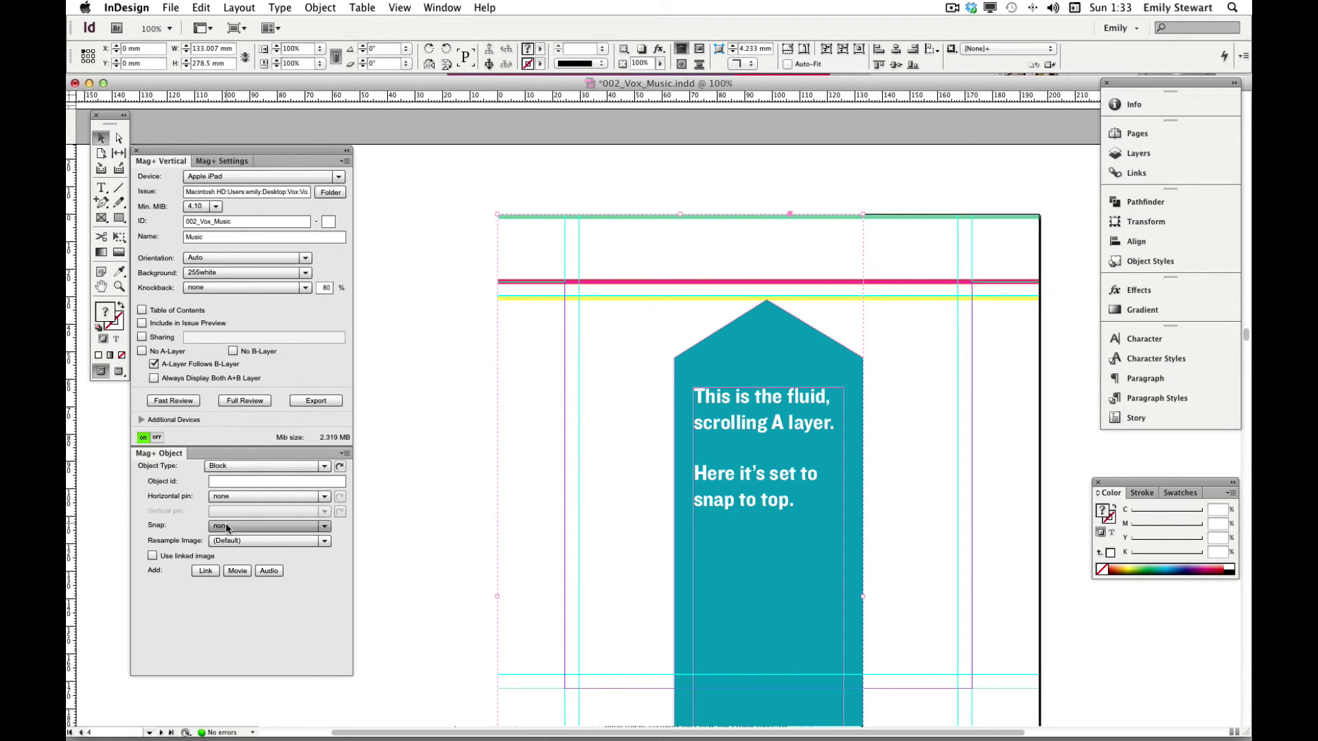
{"action": "left_click", "coordinate": [227, 526]}
{"action": "left_click", "coordinate": [236, 557]}
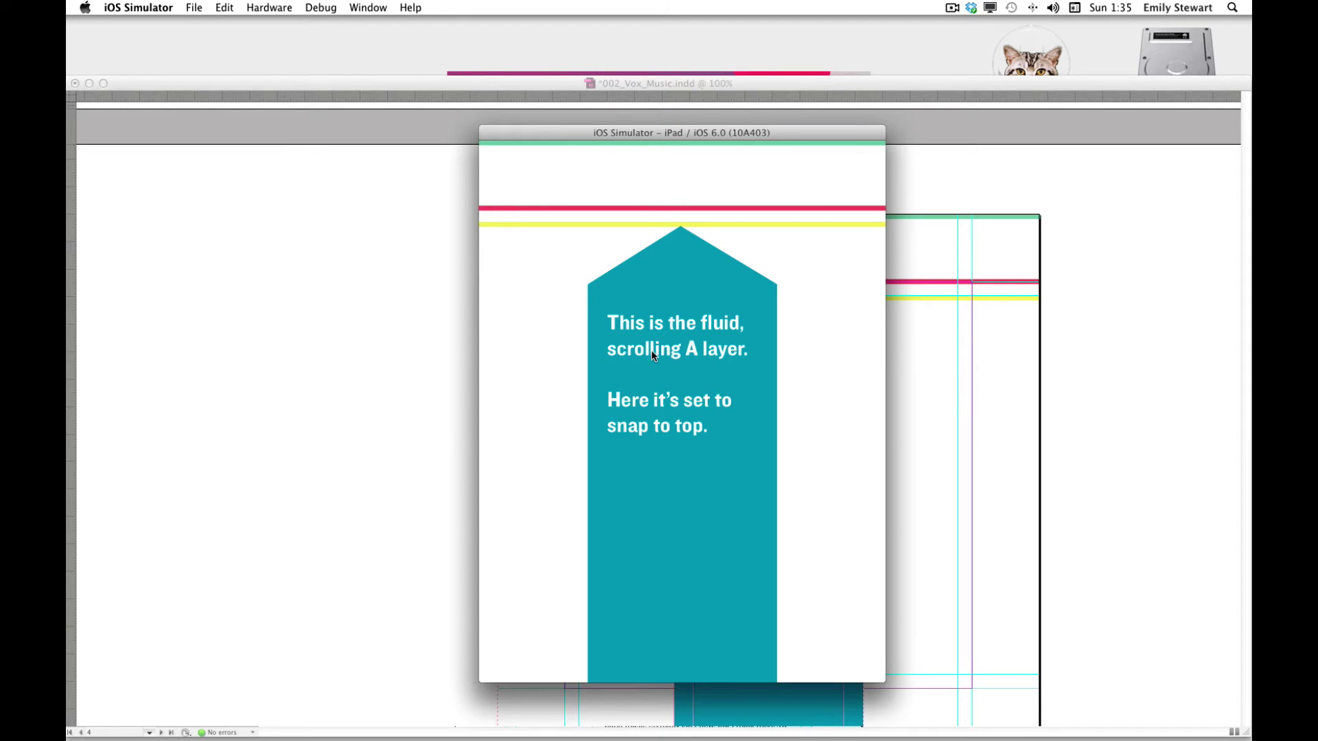
- Pull the teal layer down in portrait and landscape to confirm it springs back to the top
{"action": "left_click_drag", "start_coordinate": [702, 324], "coordinate": [703, 429]}
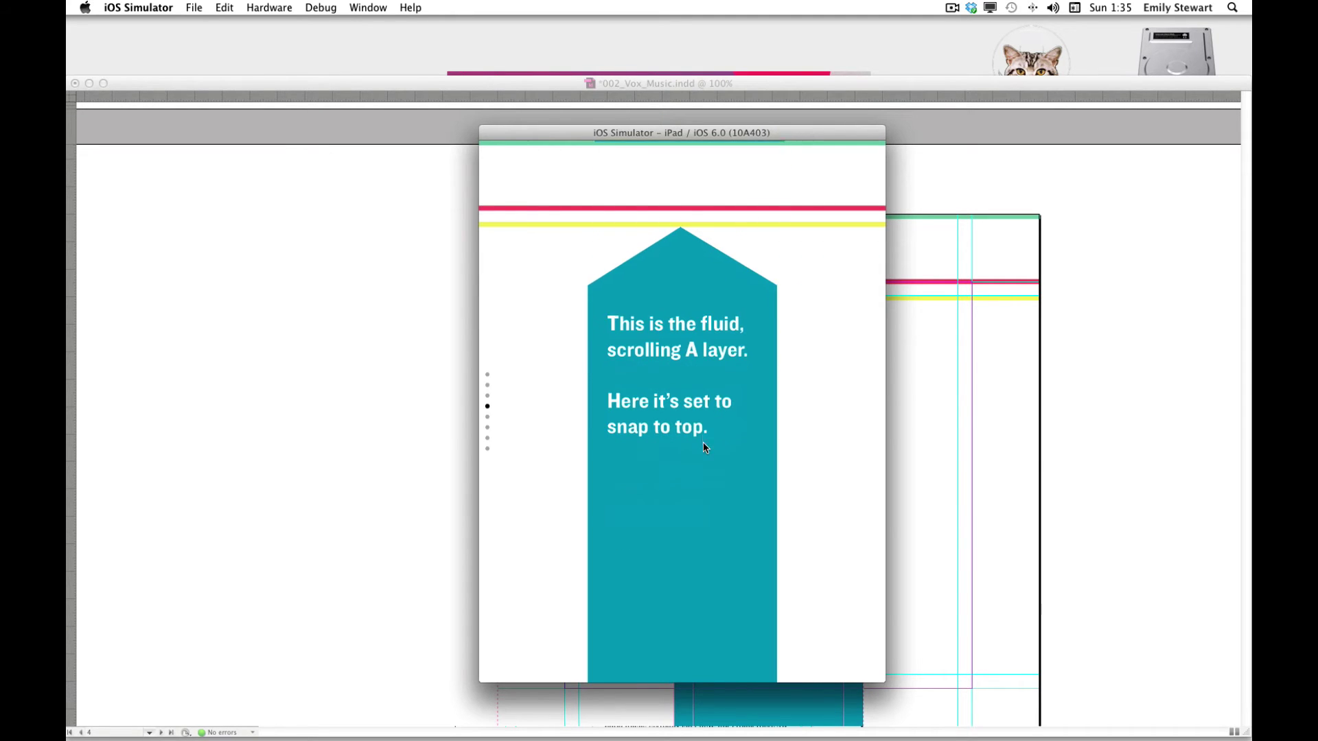
{"action": "left_click_drag", "start_coordinate": [686, 339], "coordinate": [677, 451]}
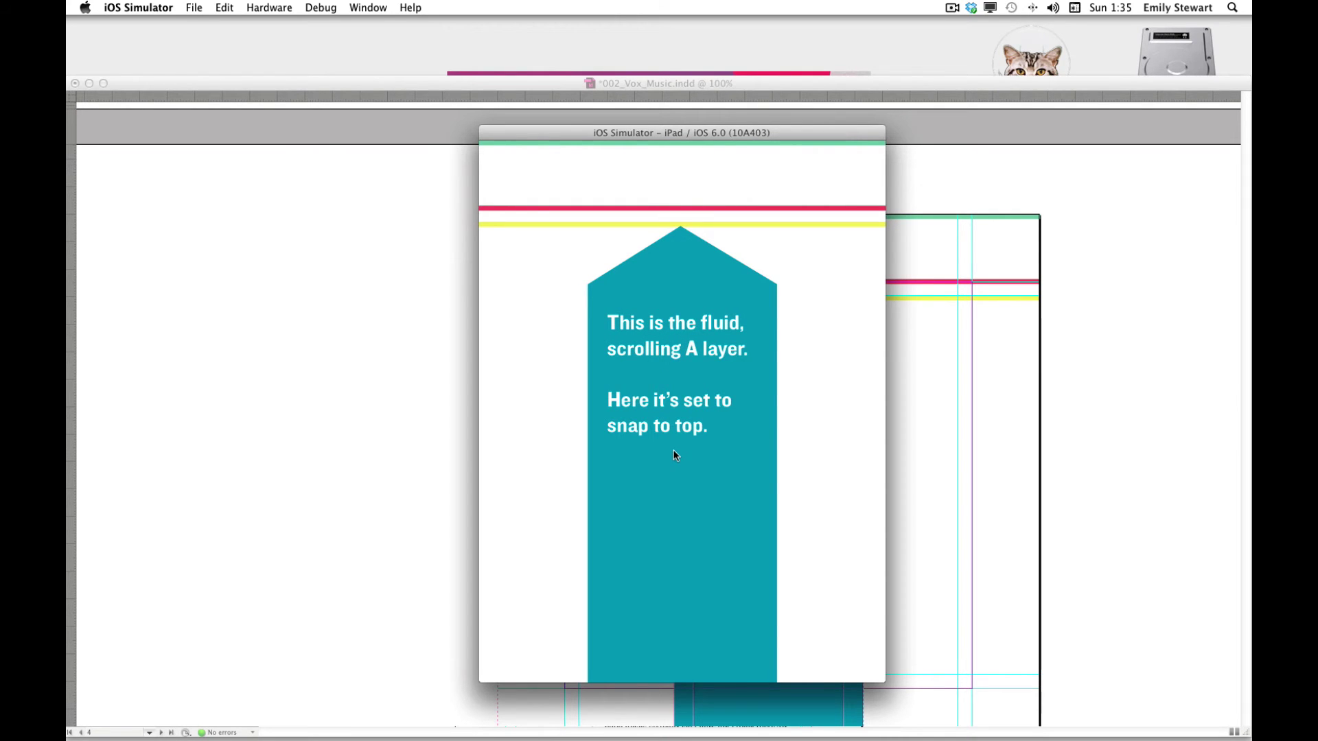
{"action": "left_click_drag", "start_coordinate": [673, 268], "coordinate": [673, 301]}
{"action": "key", "text": "super+Left"}
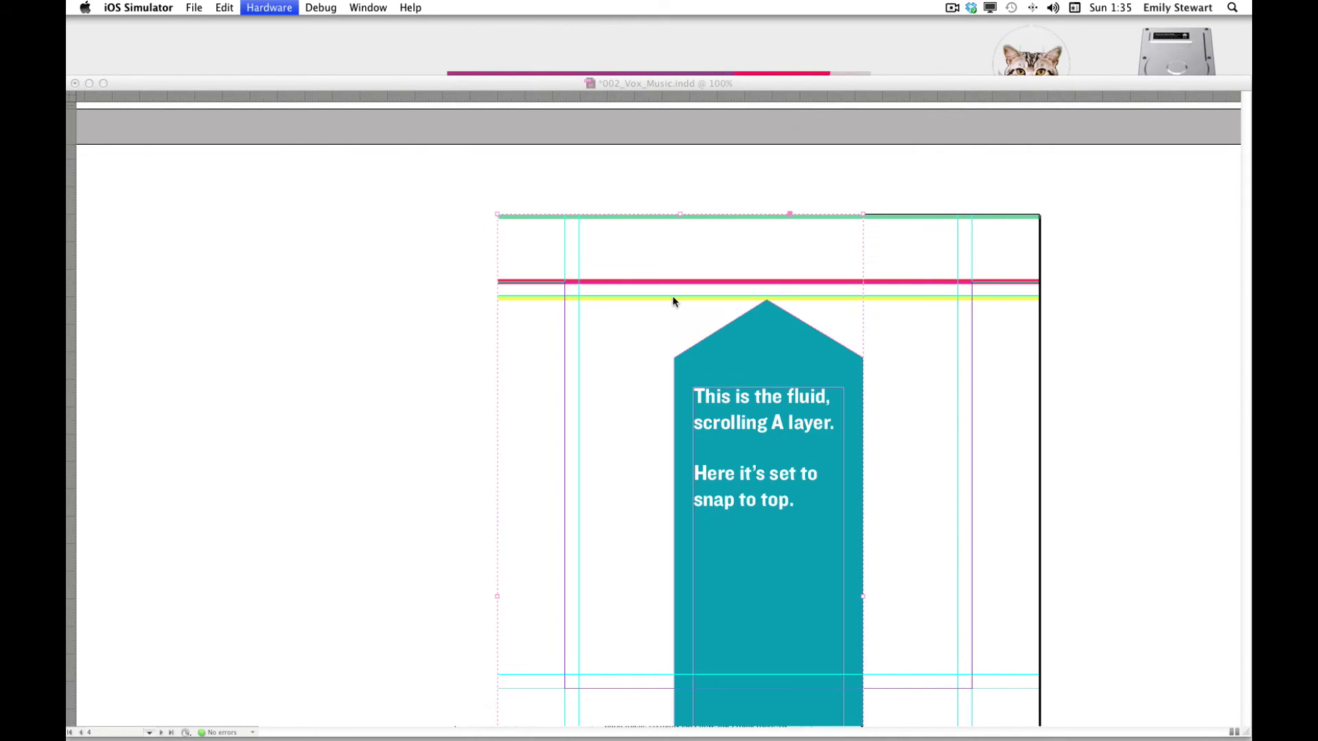
{"action": "left_click_drag", "start_coordinate": [689, 264], "coordinate": [689, 325]}
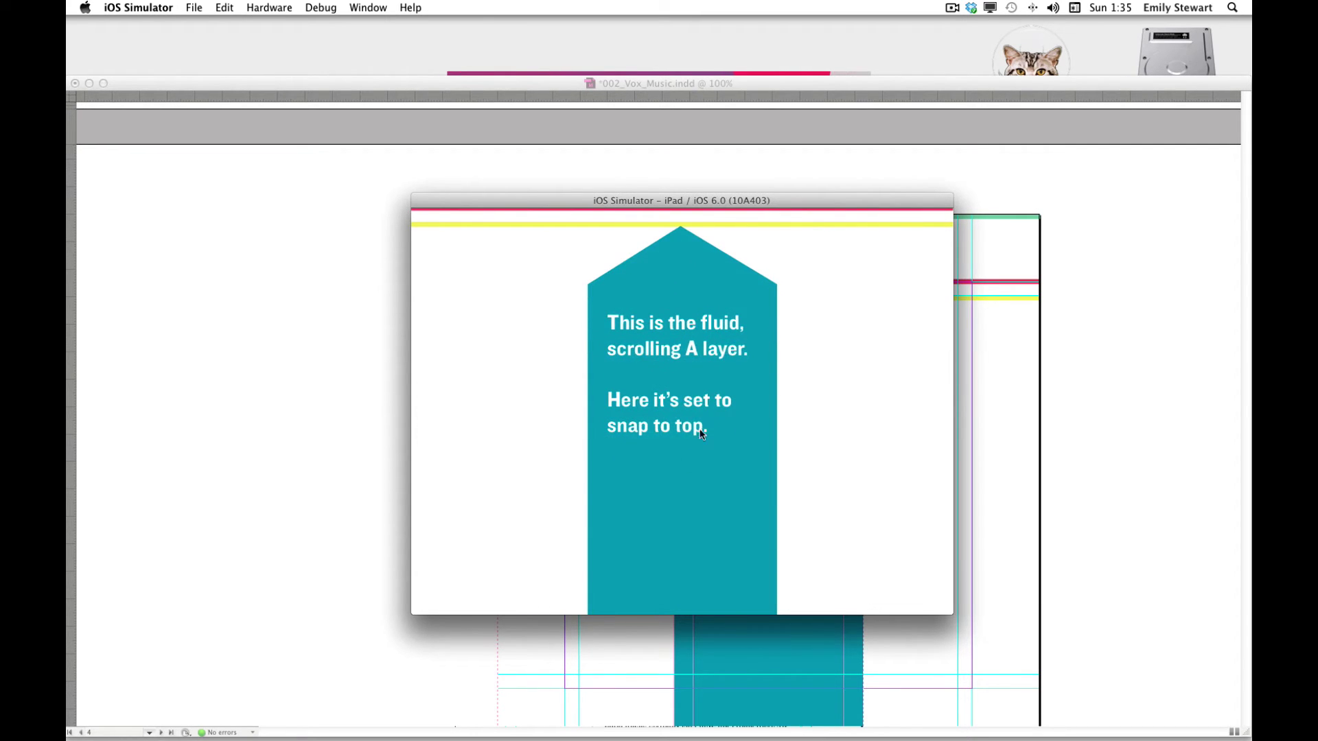
- Swipe past the teal layer to the next page, then return to the snap-to-top page
{"action": "left_click_drag", "start_coordinate": [714, 386], "coordinate": [697, 247]}
{"action": "left_click_drag", "start_coordinate": [714, 479], "coordinate": [710, 335]}
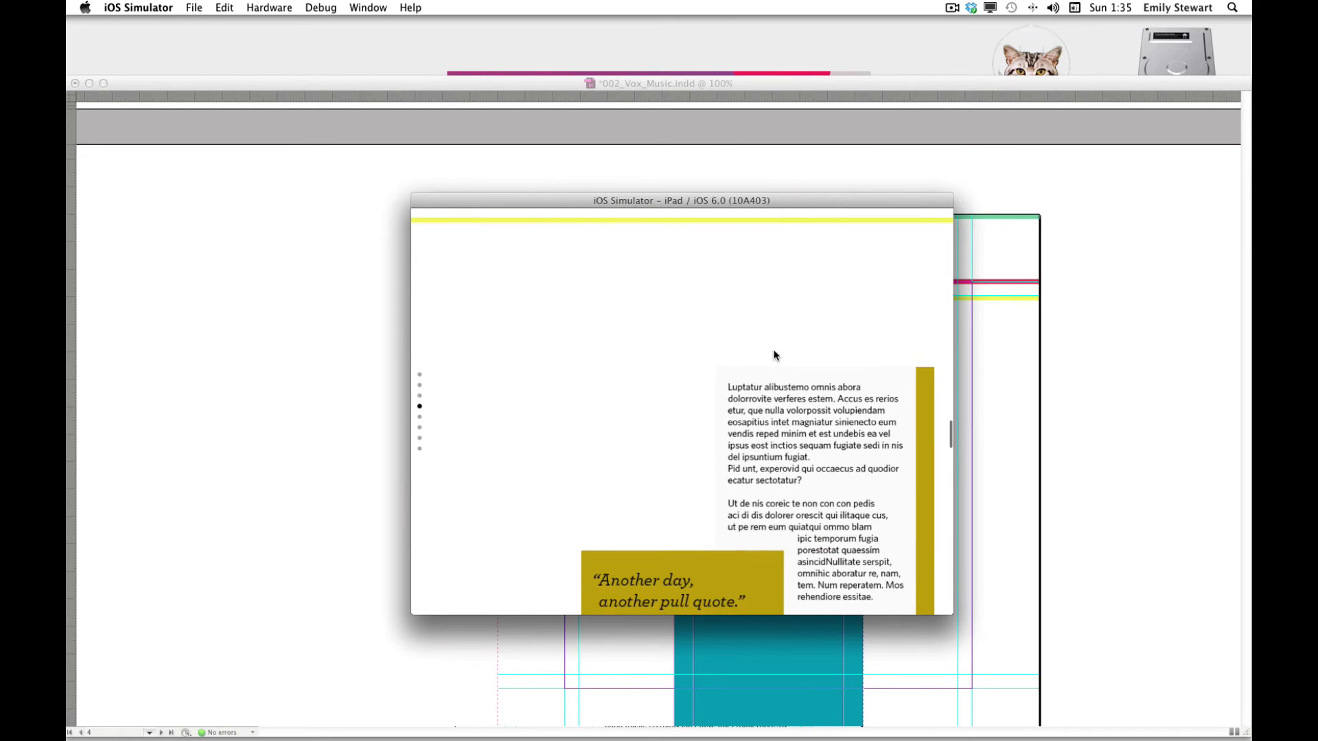
{"action": "left_click_drag", "start_coordinate": [667, 218], "coordinate": [678, 272]}
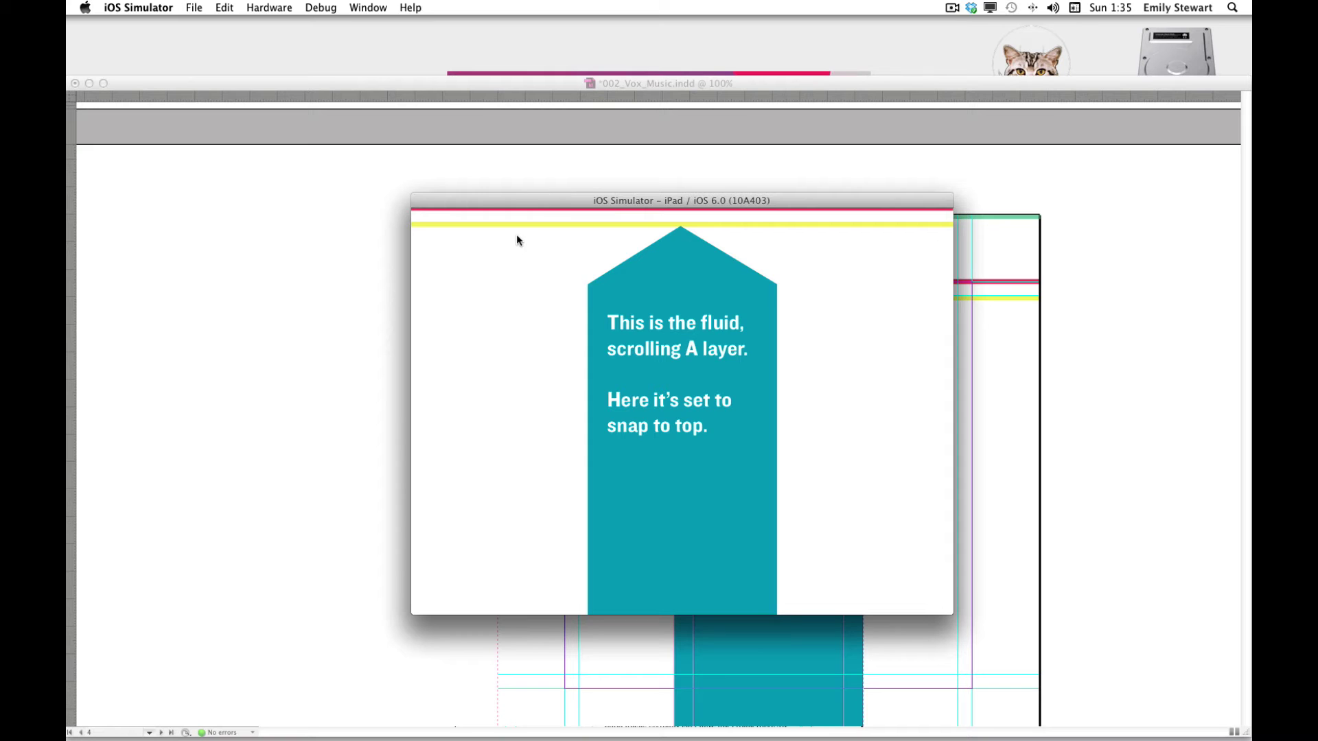
{"action": "left_click_drag", "start_coordinate": [681, 258], "coordinate": [640, 306]}
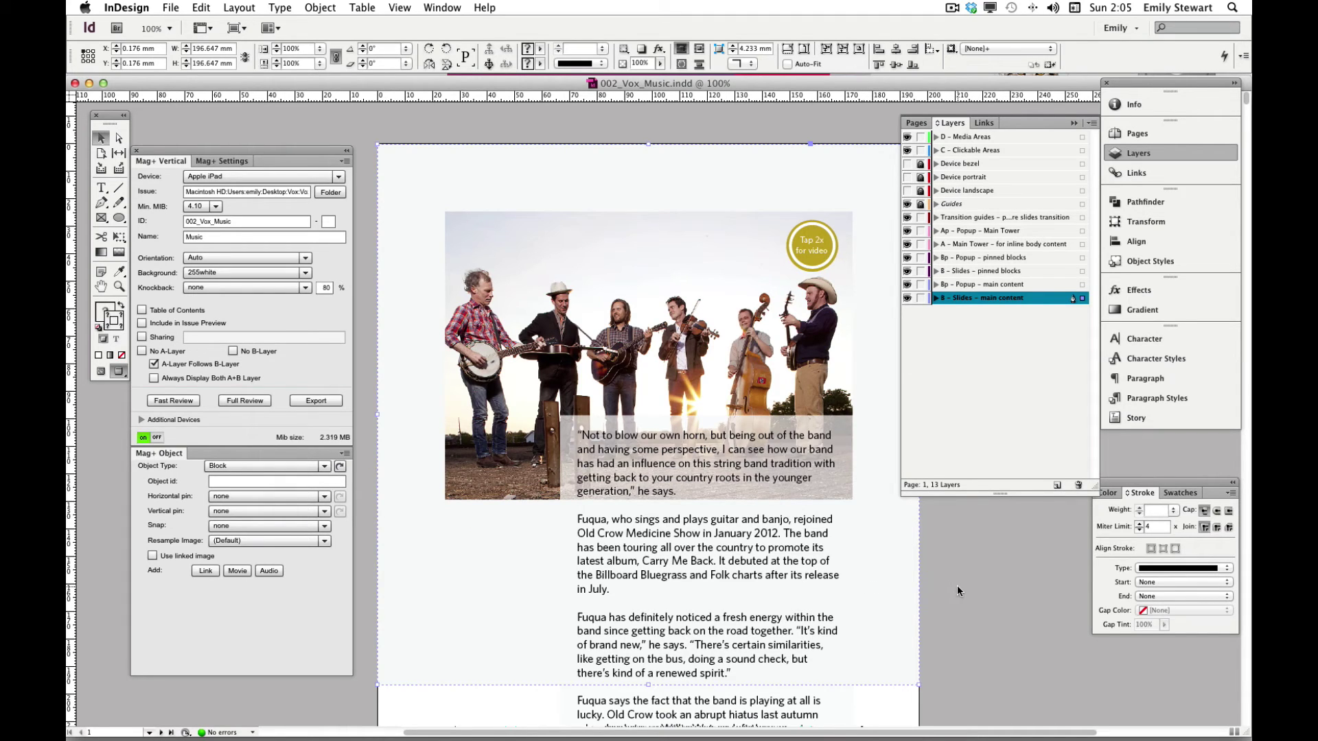
- Select the frame over the 'Tap 2x for video' badge on the Clickable Areas layer
{"action": "left_click", "coordinate": [956, 591]}
{"action": "left_click", "coordinate": [904, 578]}
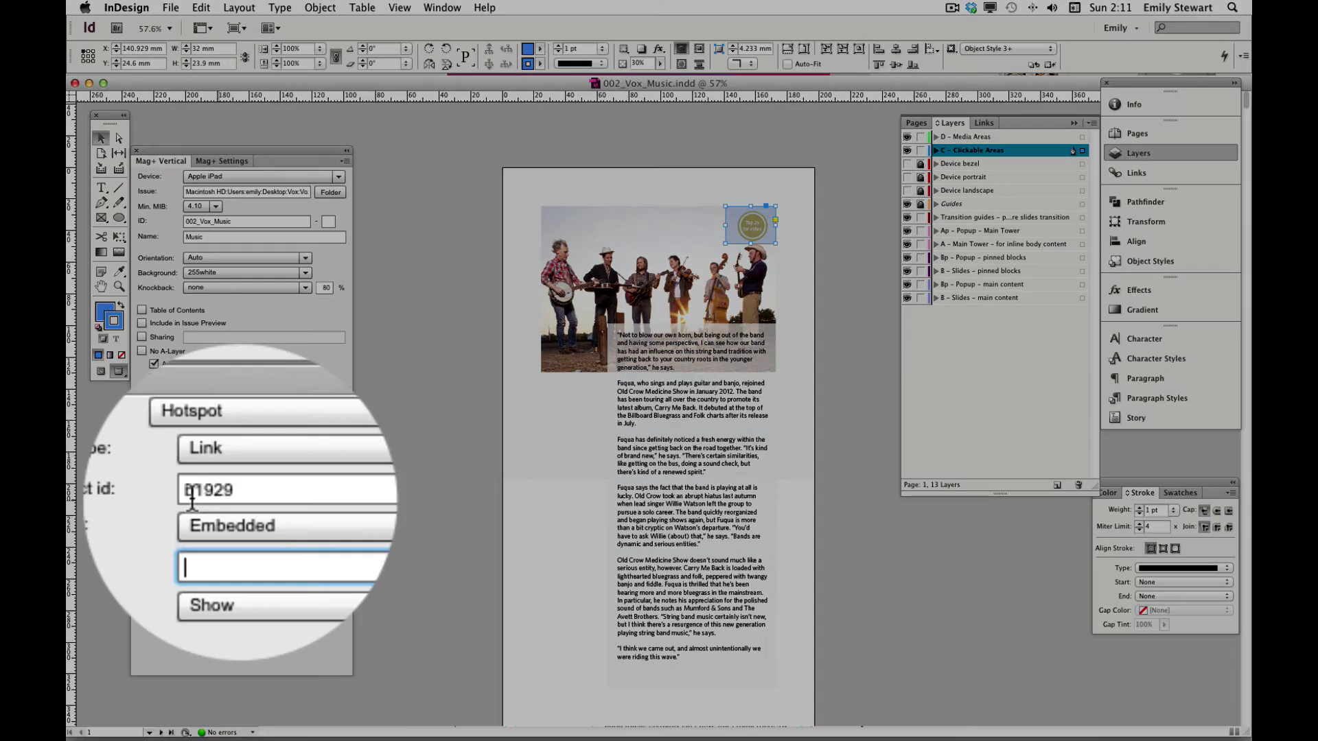
- Keep the hotspot as an embedded Link, paste the YouTube URL, and run Fast Review
{"action": "left_click", "coordinate": [233, 454]}
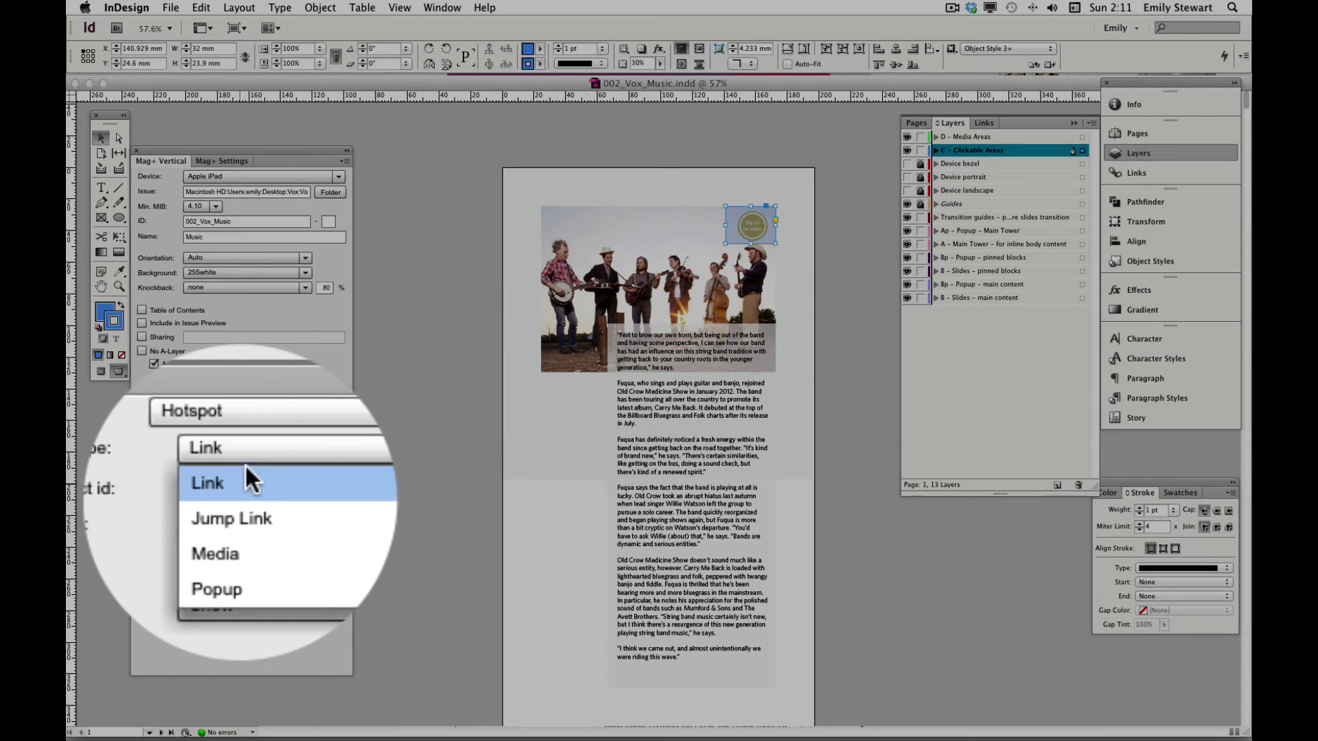
{"action": "key", "text": "Escape"}
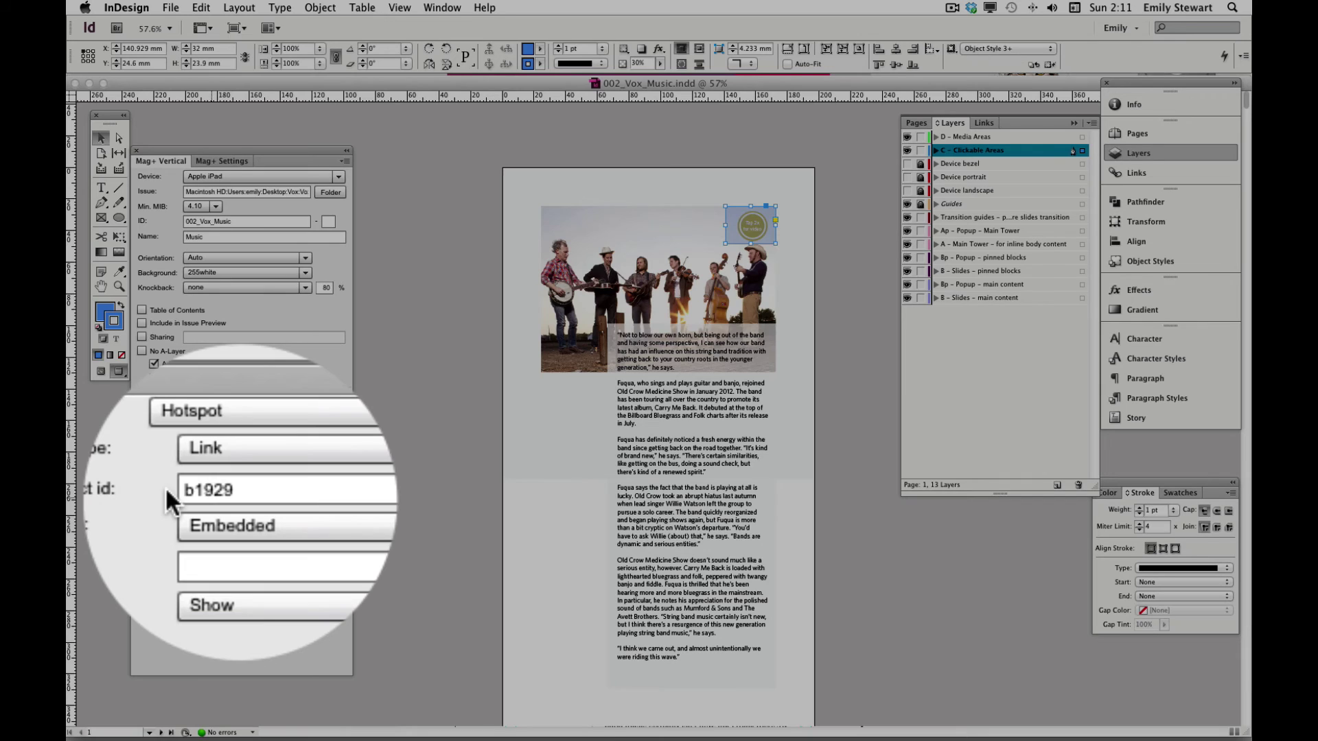
{"action": "left_click", "coordinate": [322, 527]}
{"action": "left_click", "coordinate": [306, 559]}
{"action": "left_click", "coordinate": [279, 567]}
{"action": "key", "text": "super+v"}
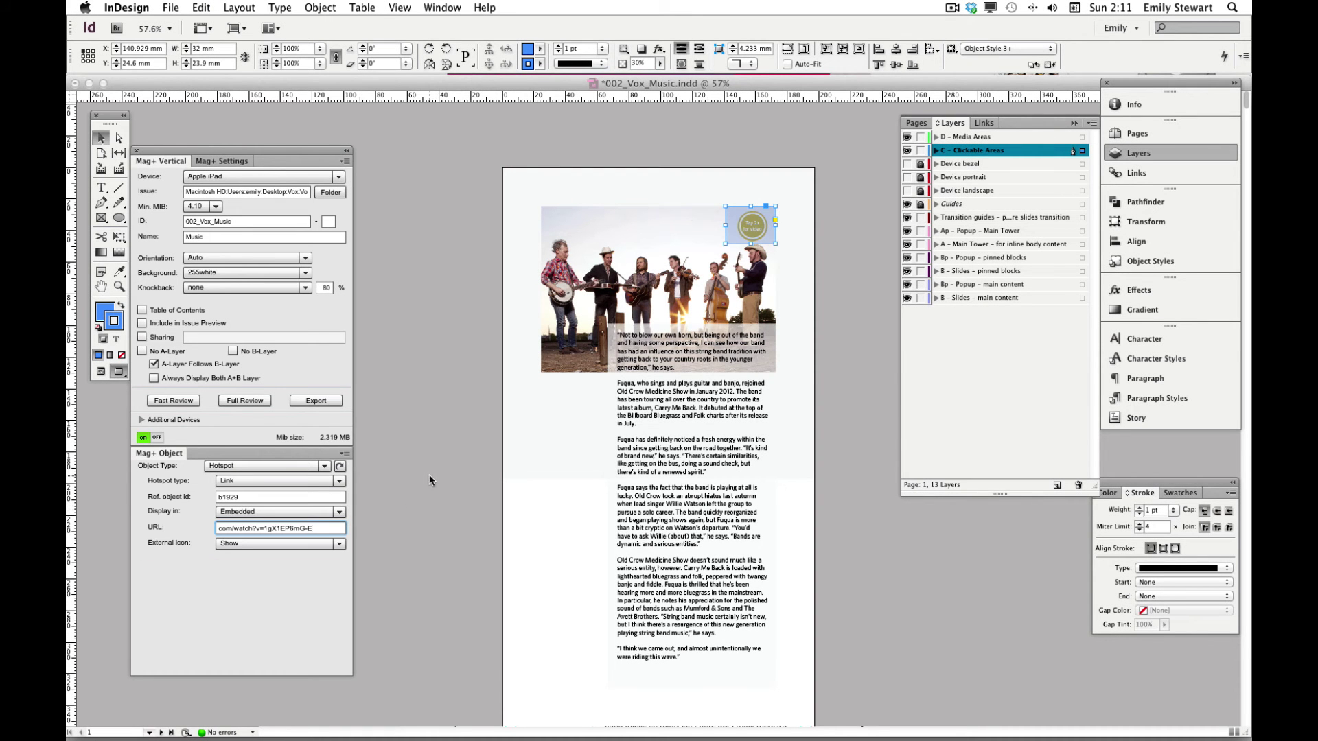
{"action": "left_click", "coordinate": [183, 401]}
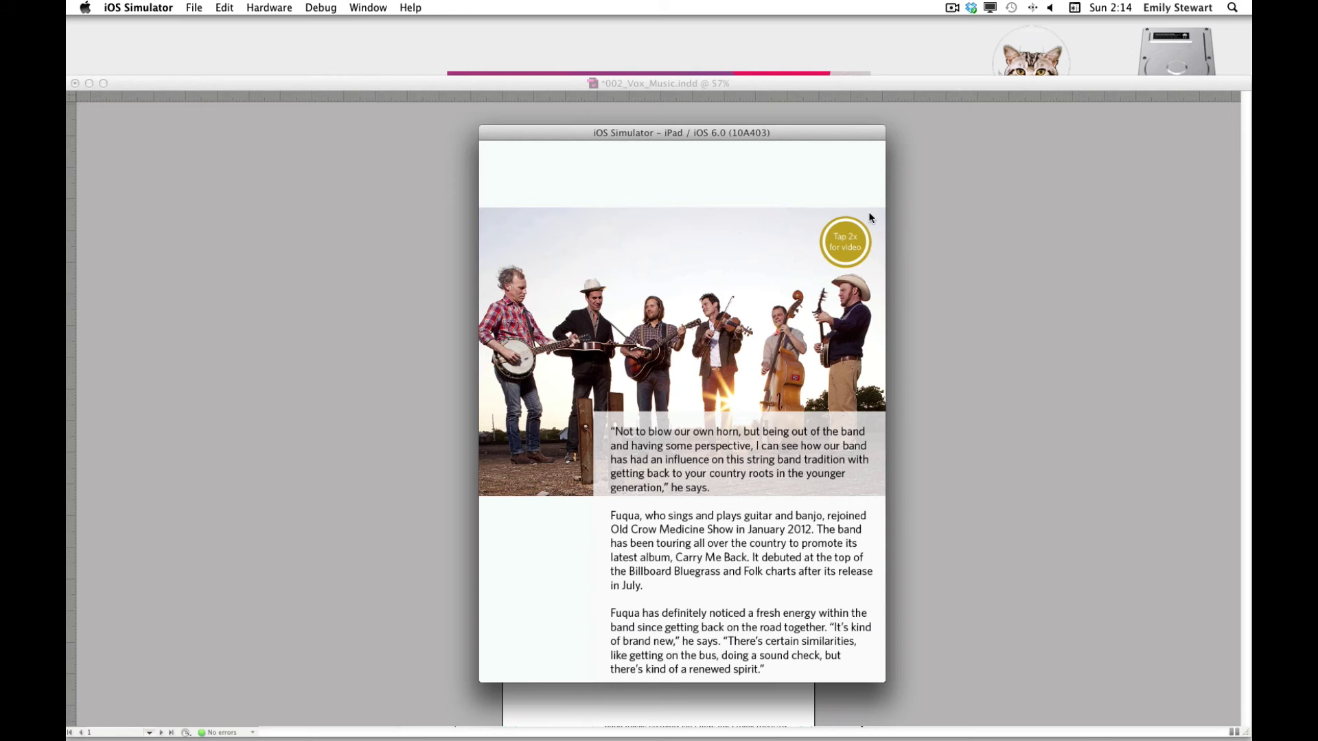
- Open the badge's YouTube video in portrait and again in landscape, closing it each time
{"action": "double_click", "coordinate": [848, 244]}
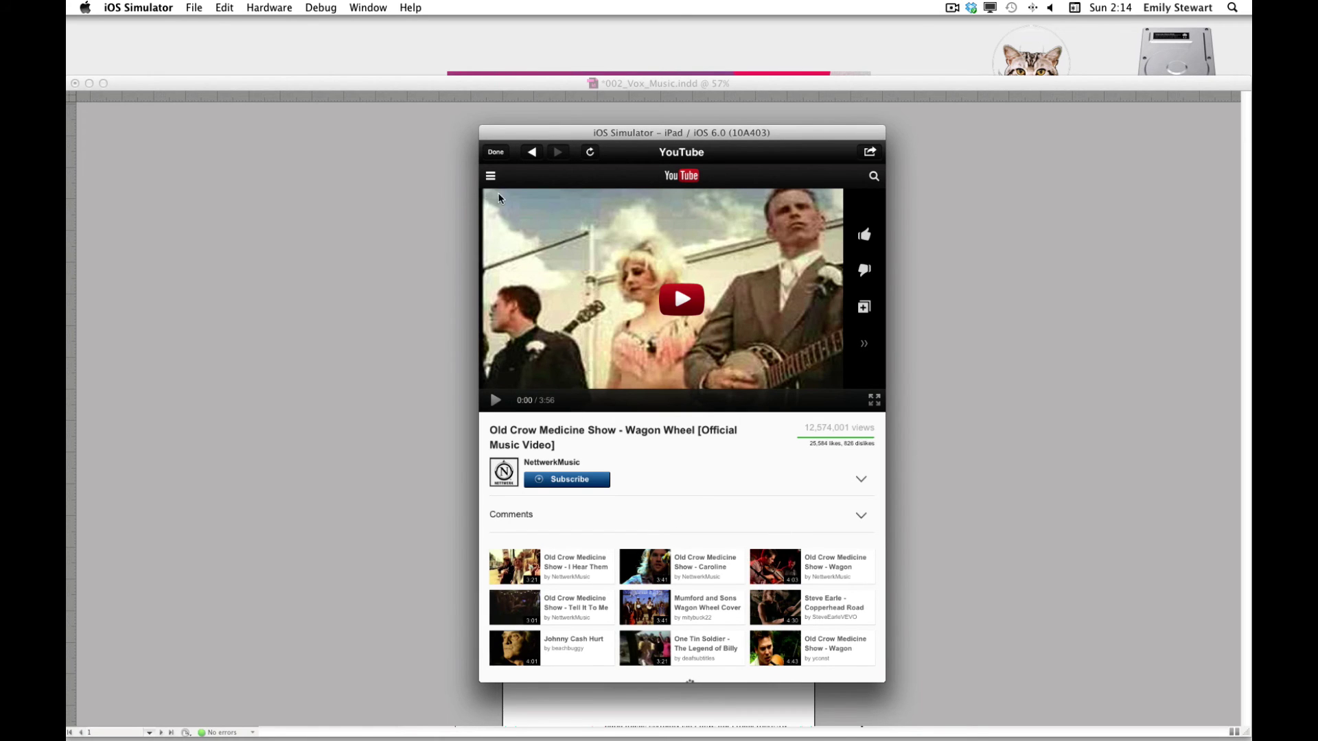
{"action": "left_click", "coordinate": [497, 152]}
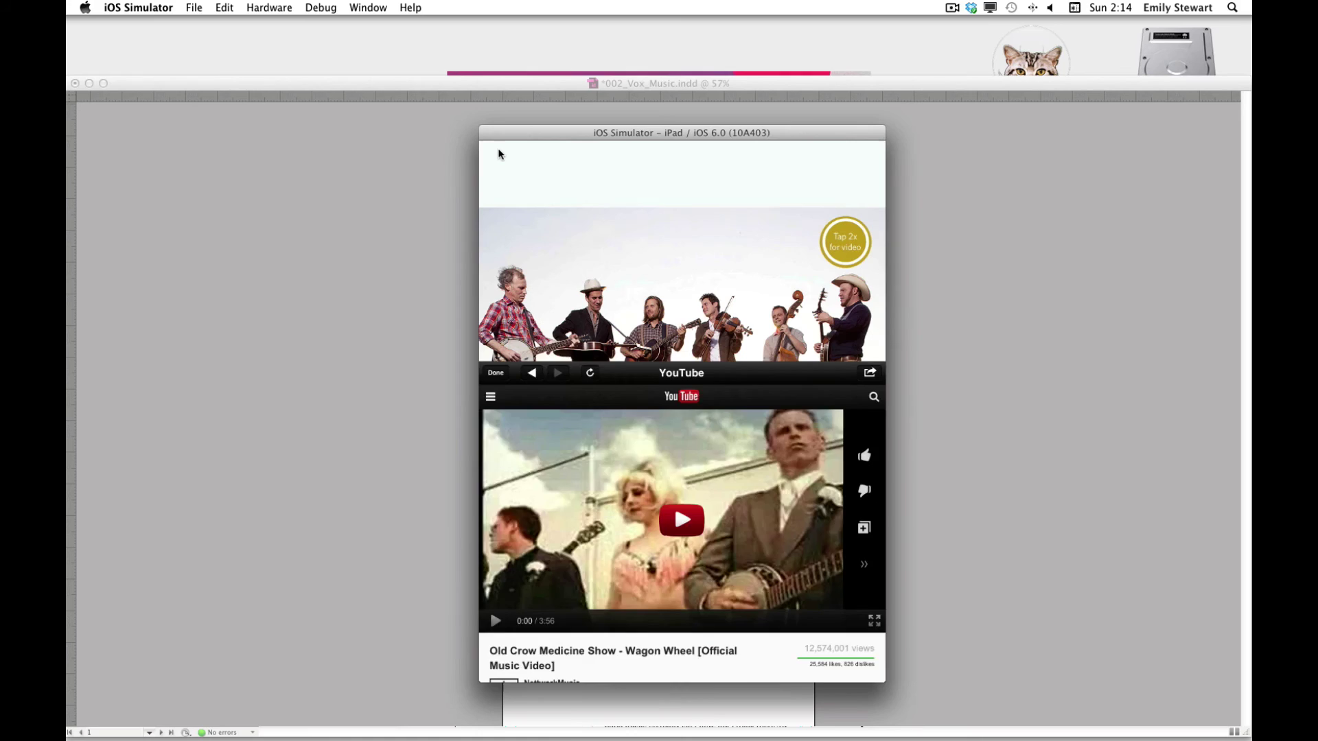
{"action": "key", "text": "cmd+Right"}
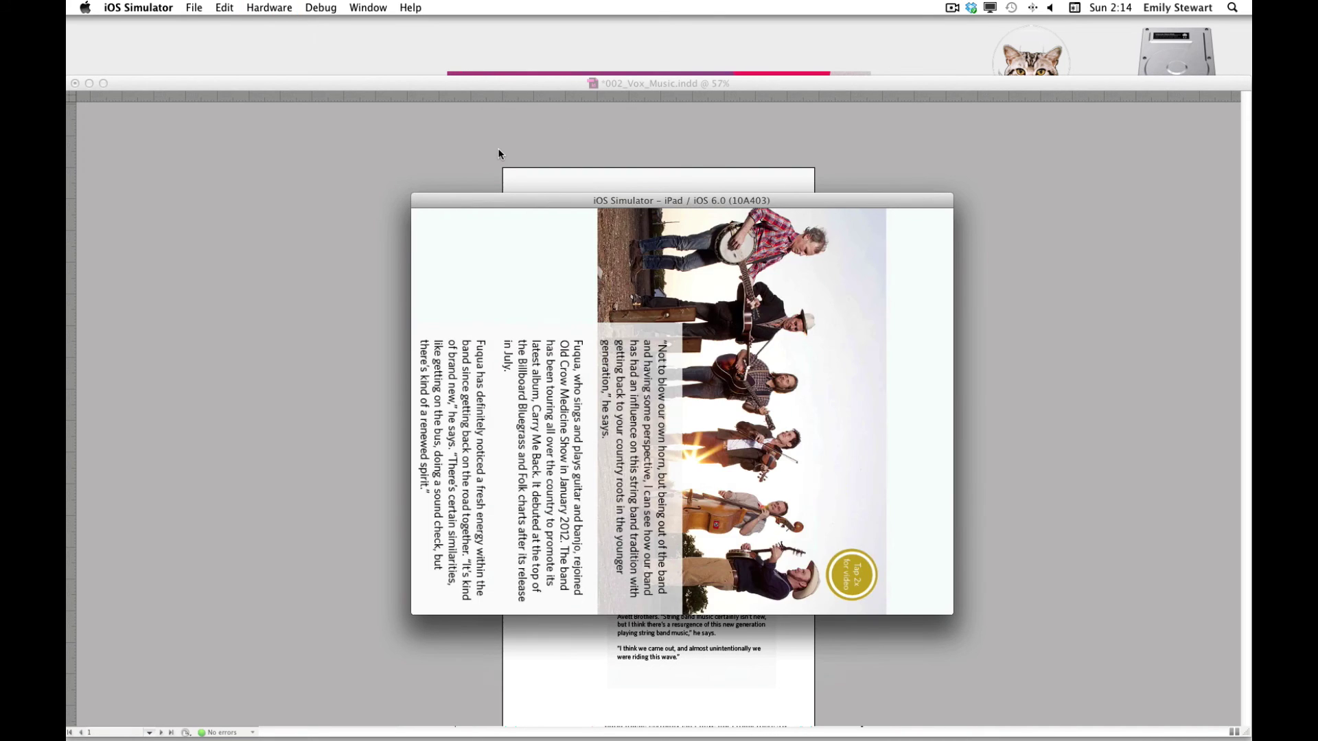
{"action": "double_click", "coordinate": [843, 240]}
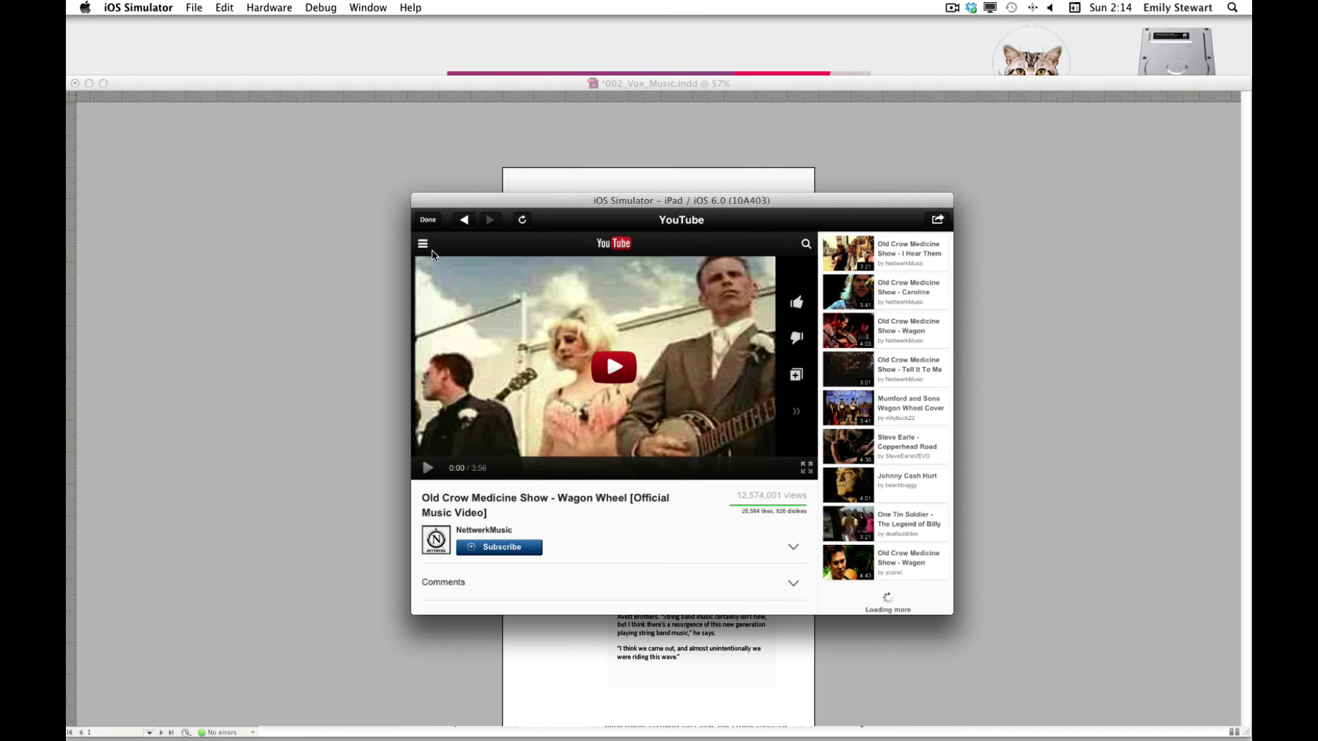
{"action": "left_click", "coordinate": [431, 224]}
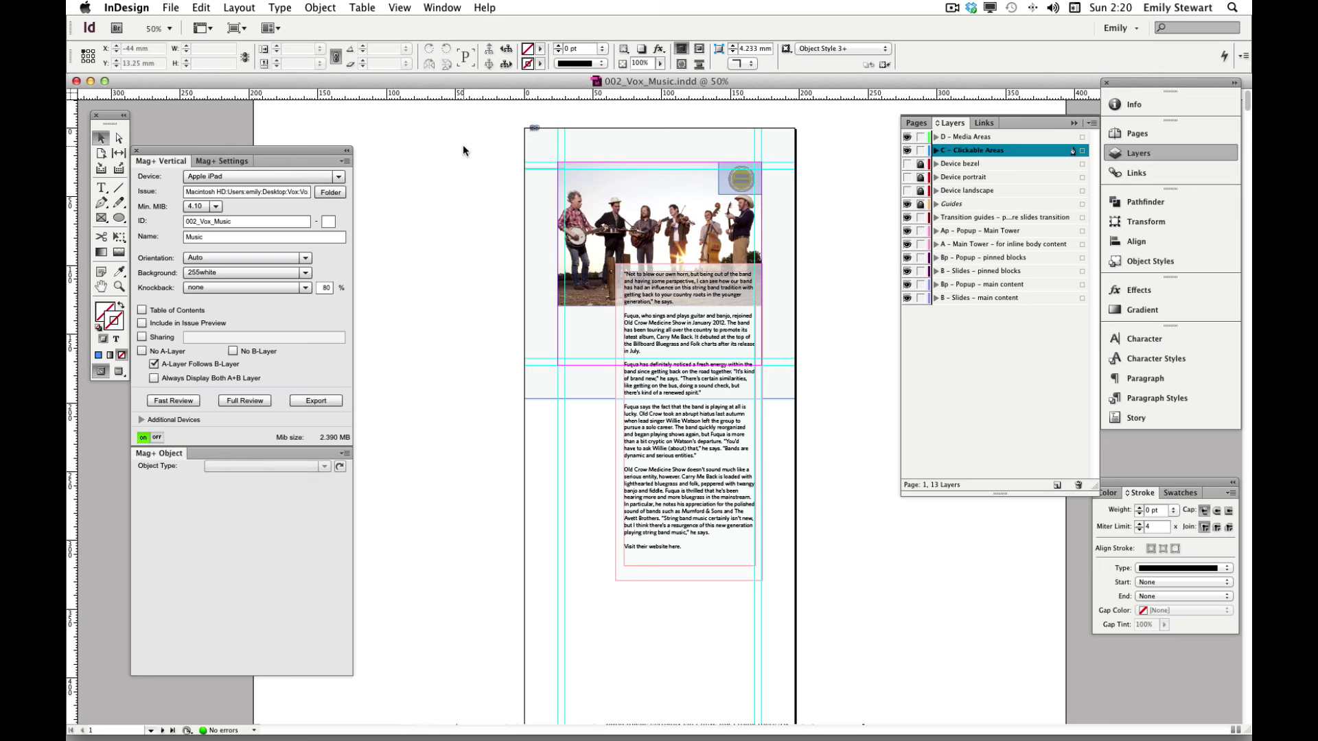
{"action": "left_click", "coordinate": [730, 177]}
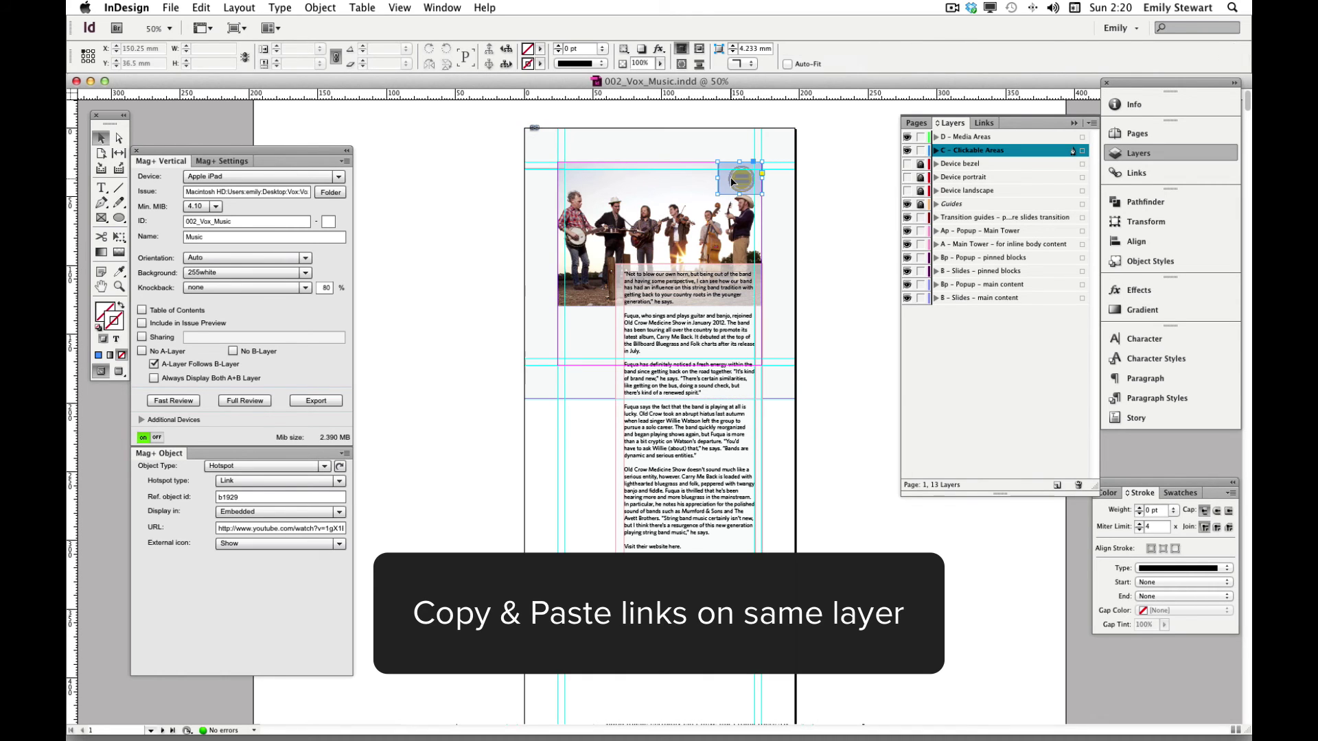
{"action": "left_click_drag", "start_coordinate": [748, 185], "coordinate": [603, 243]}
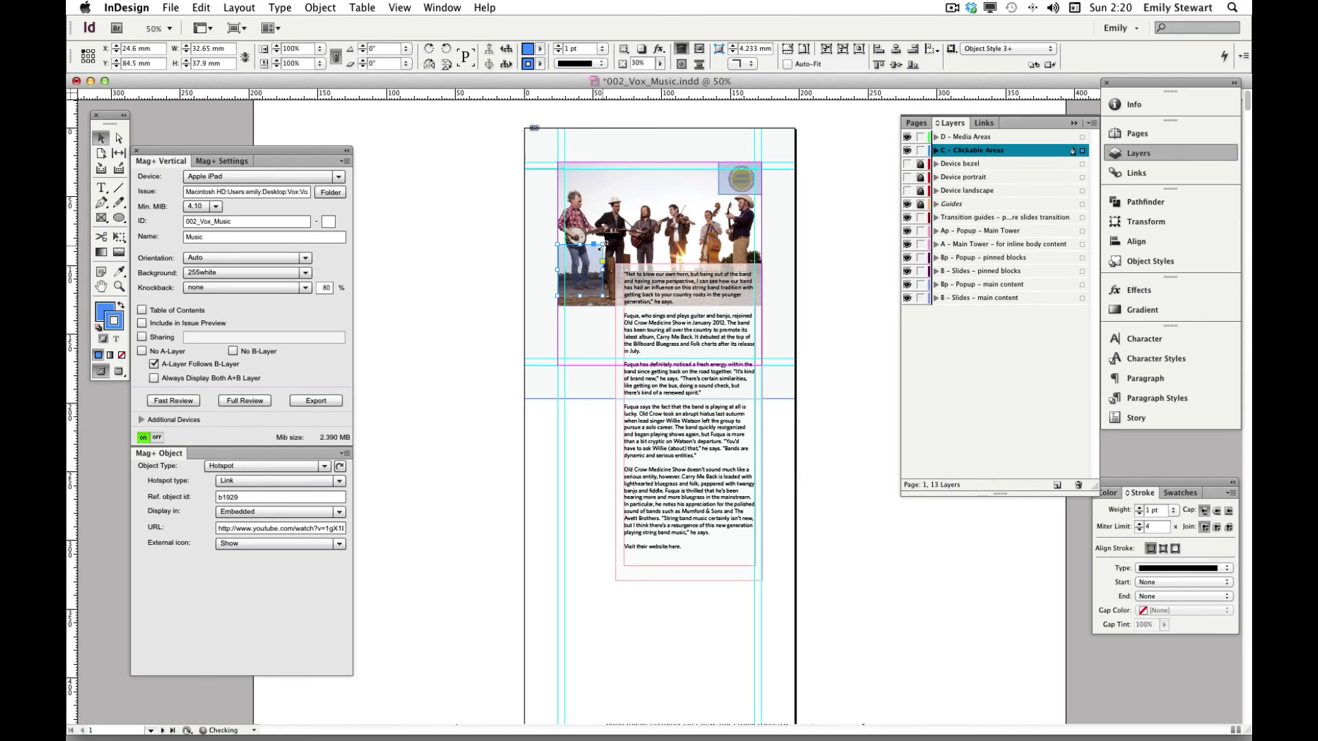
{"action": "left_click", "coordinate": [256, 530]}
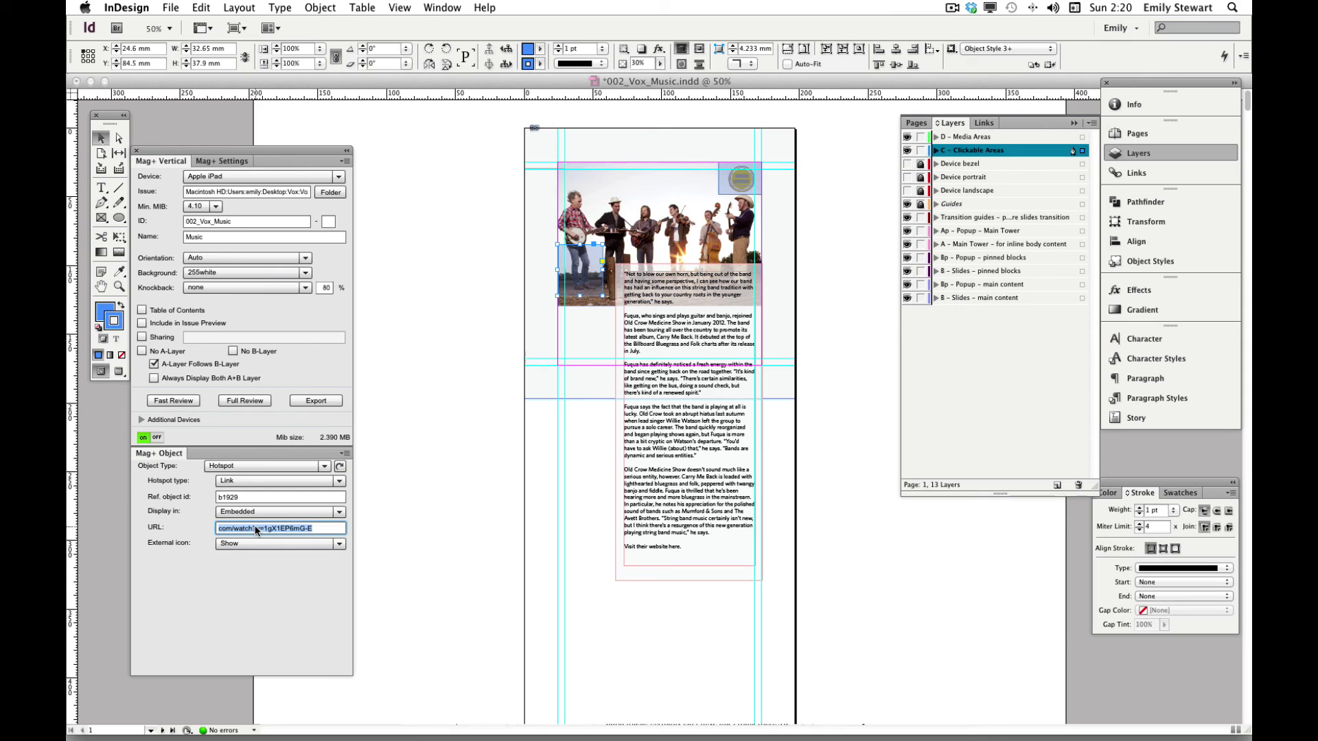
{"action": "type", "text": "http://www.crowmedicine.com/"}
{"action": "left_click", "coordinate": [479, 388]}
{"action": "left_click", "coordinate": [195, 406]}
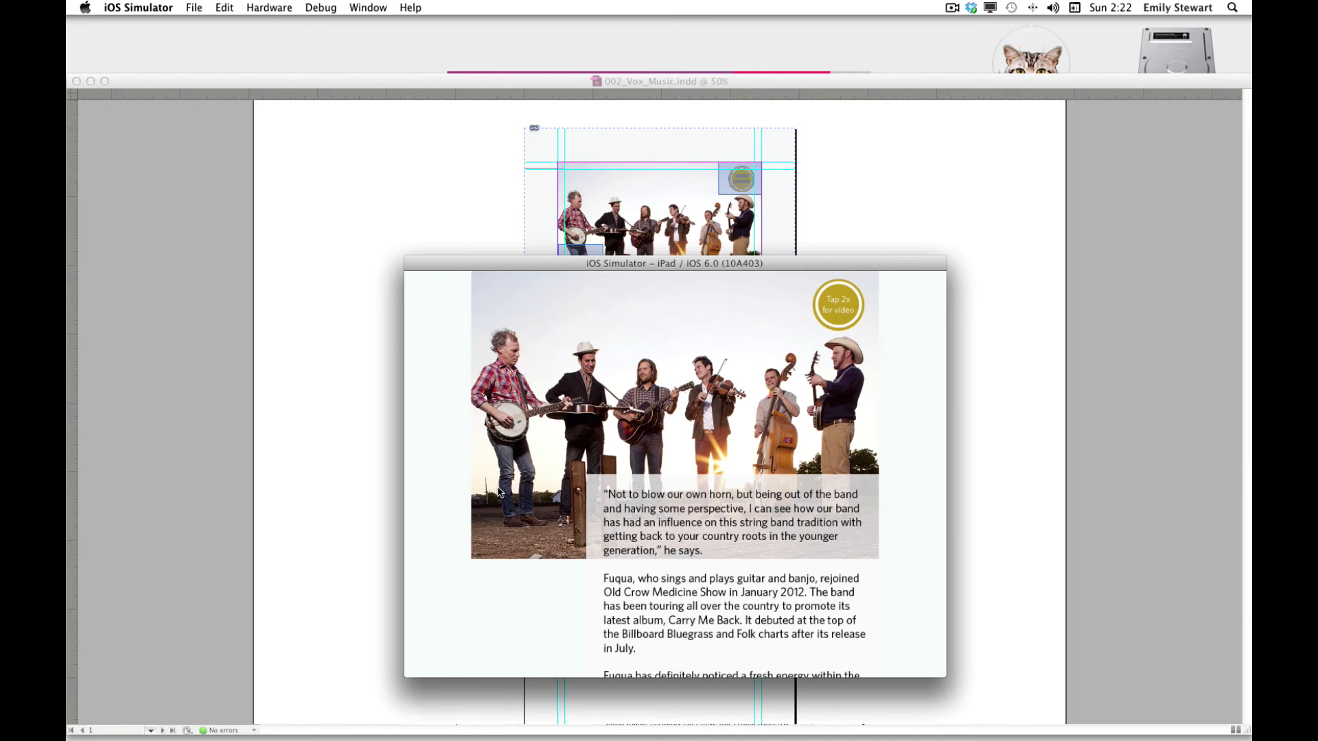
- Open the band website from the lower-left hotspot, then in portrait open the badge's video, closing each
{"action": "left_click", "coordinate": [498, 492]}
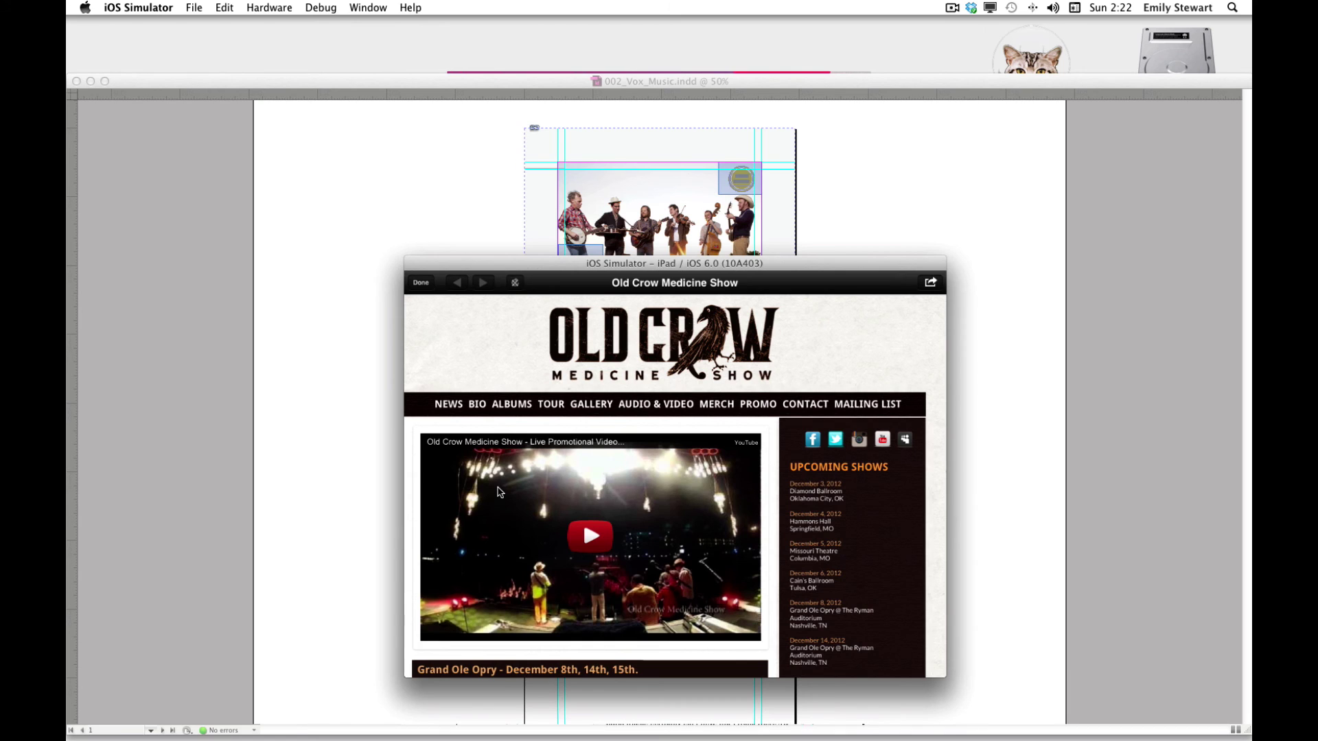
{"action": "left_click", "coordinate": [421, 283]}
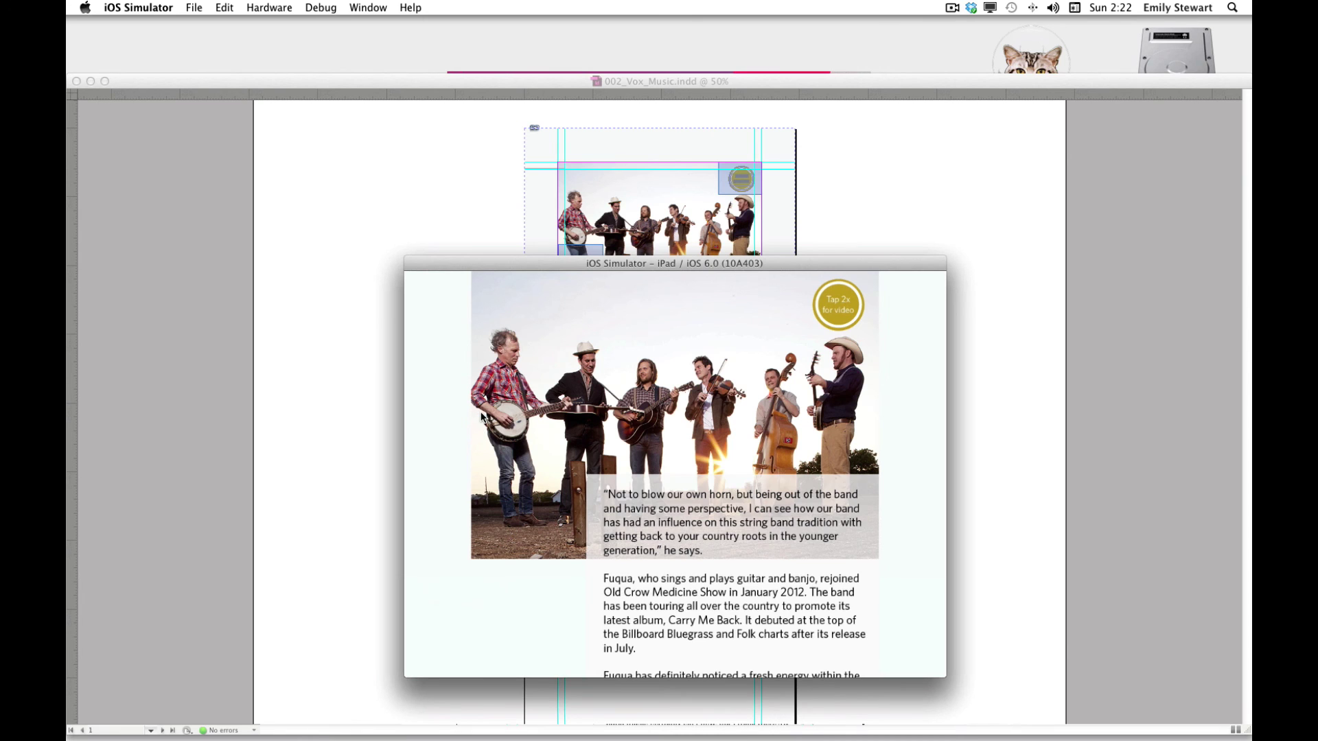
{"action": "key", "text": "super+Left"}
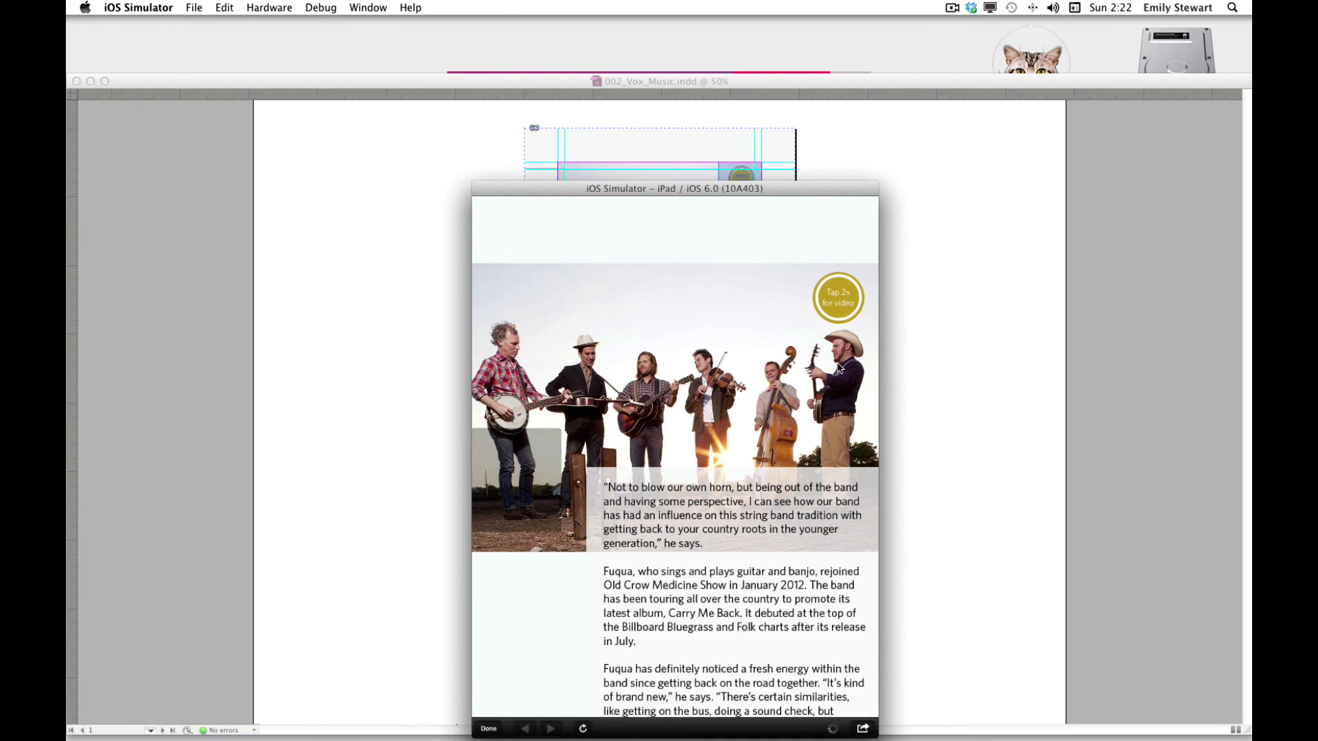
{"action": "double_click", "coordinate": [831, 303]}
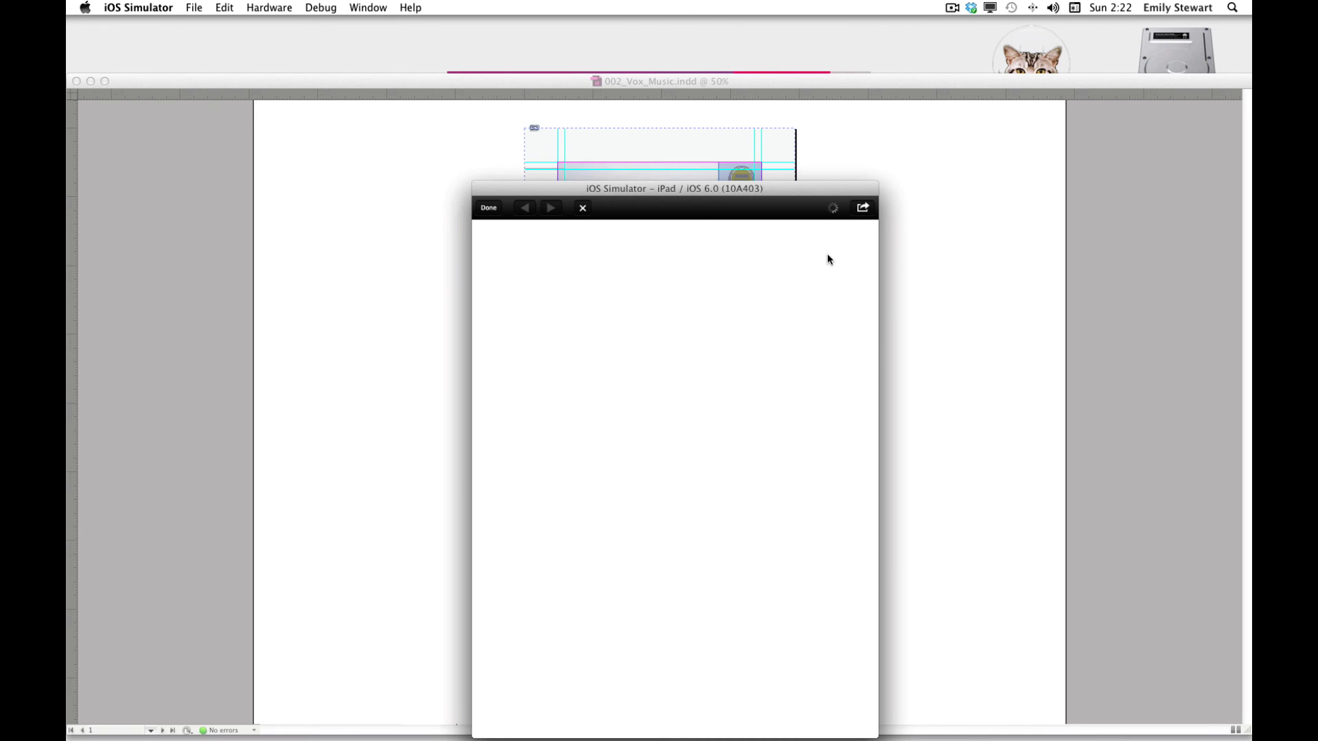
{"action": "left_click", "coordinate": [487, 208]}
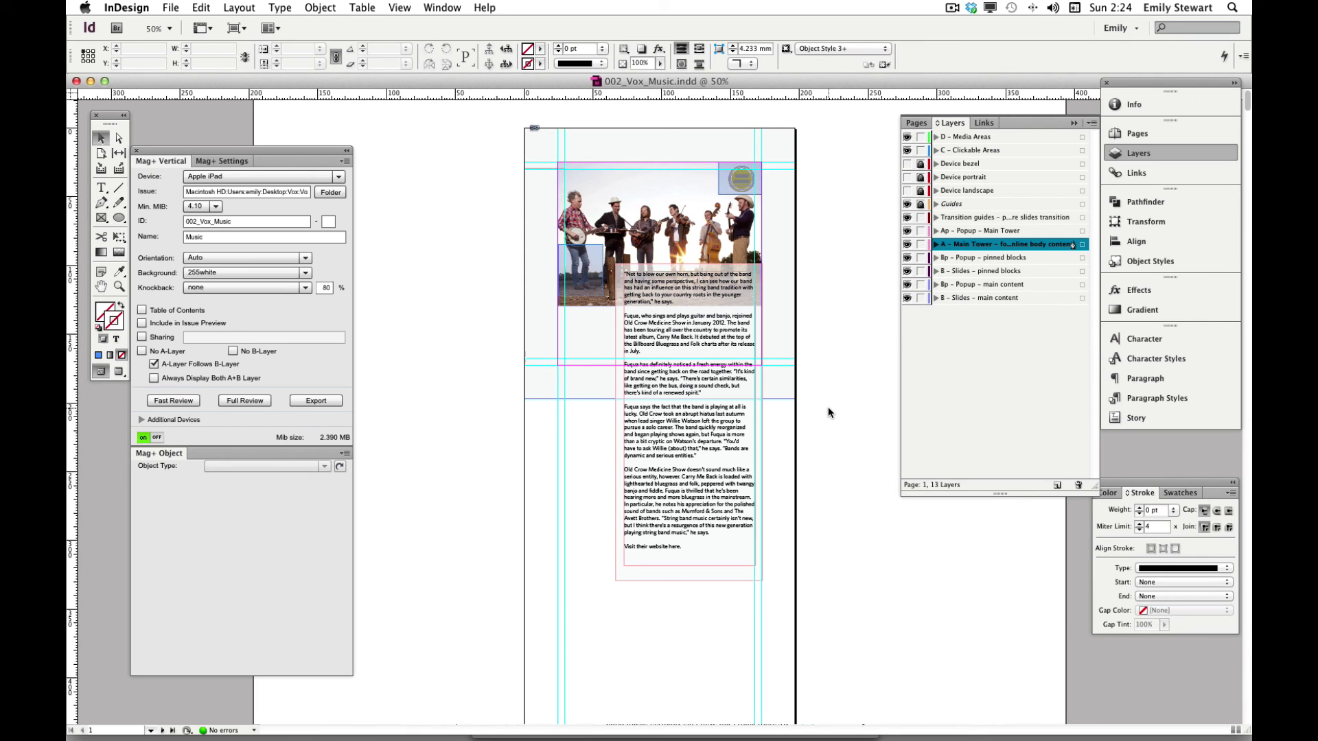
- Add a link hotspot from the text frame and shrink it to cover the 'Visit their website here.' line
{"action": "left_click", "coordinate": [726, 579]}
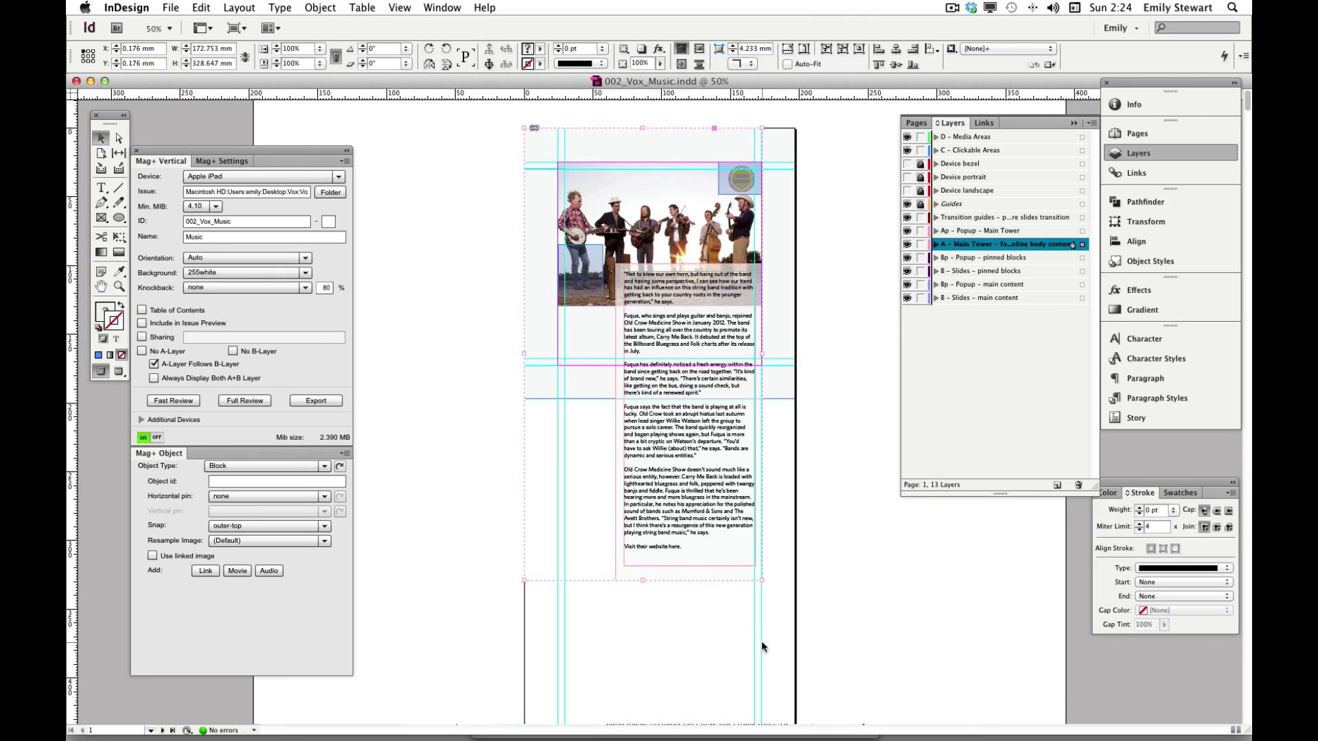
{"action": "left_click", "coordinate": [205, 571]}
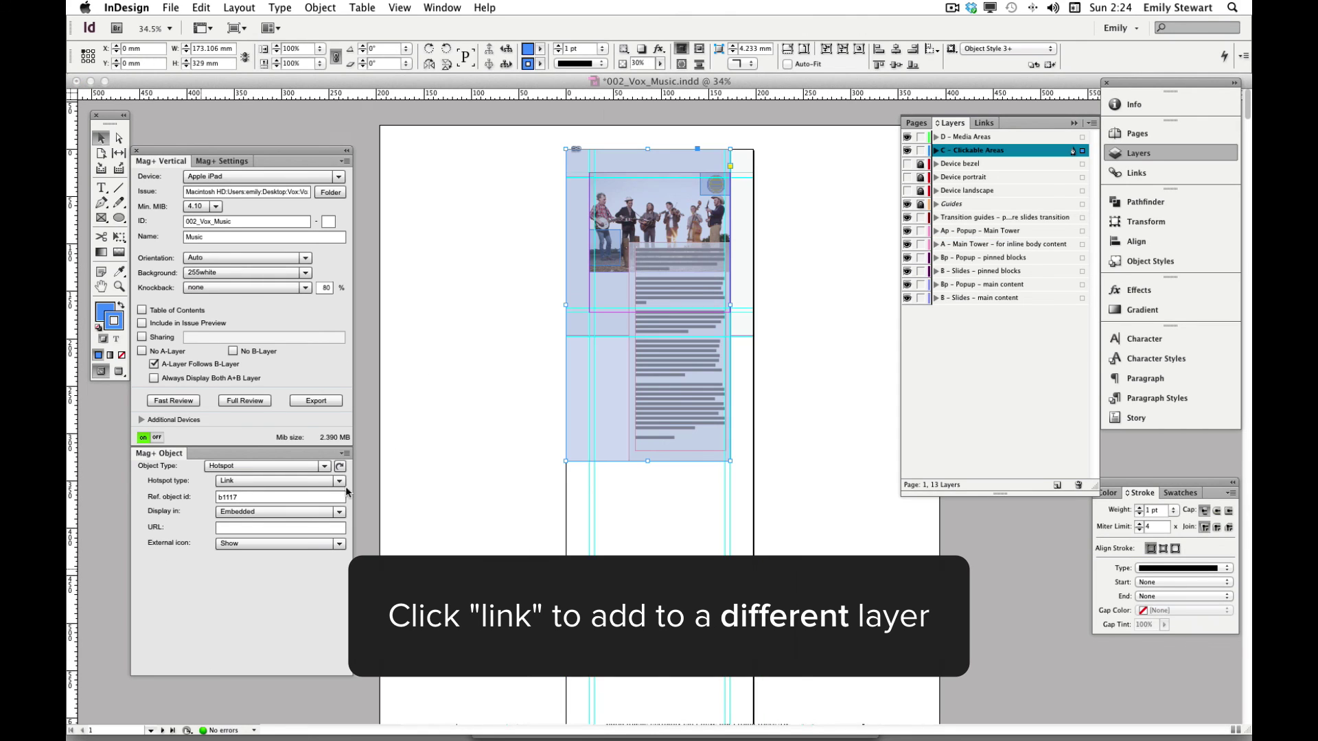
{"action": "left_click_drag", "start_coordinate": [647, 148], "coordinate": [612, 436]}
{"action": "left_click_drag", "start_coordinate": [621, 436], "coordinate": [632, 437]}
{"action": "left_click_drag", "start_coordinate": [731, 435], "coordinate": [681, 435]}
{"action": "left_click", "coordinate": [227, 525]}
- Paste the band website URL, then scroll to the article's end and tap 'Visit their website here.'
{"action": "type", "text": "http://www.crowmedicine.com/"}
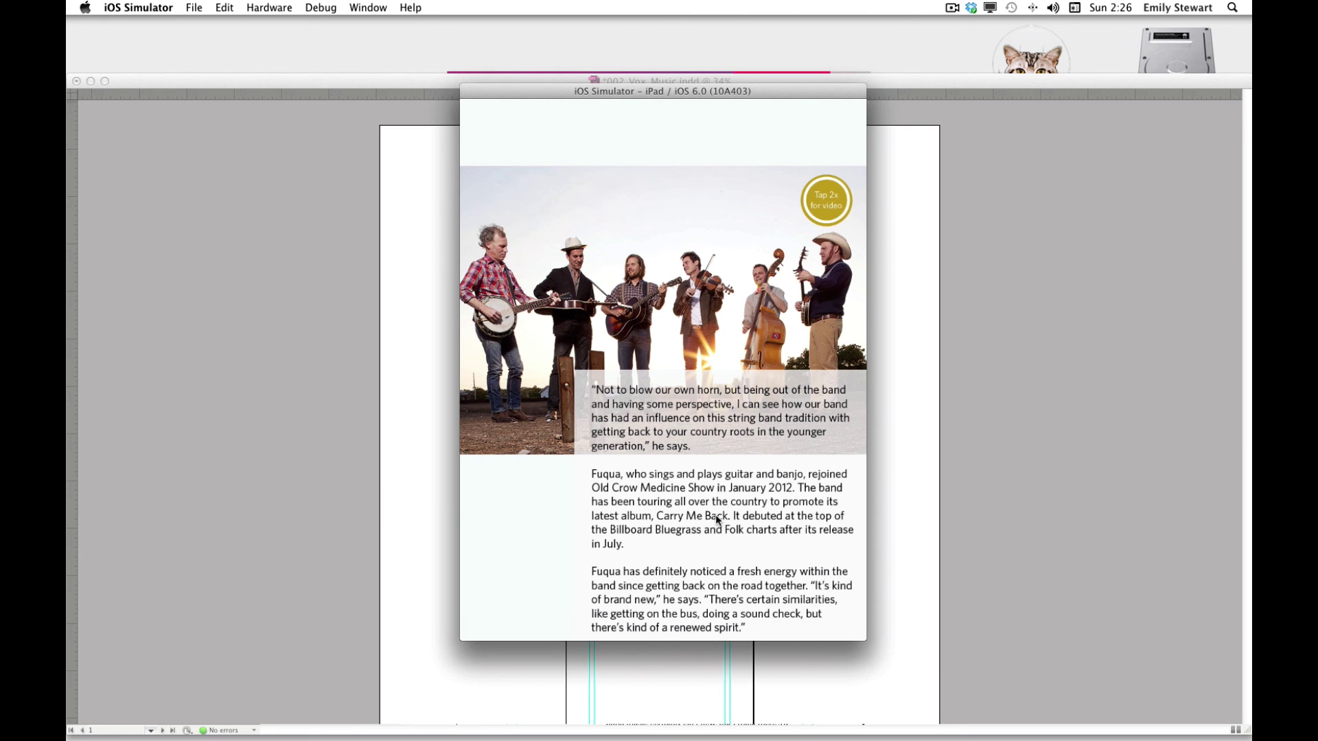
{"action": "left_click_drag", "start_coordinate": [717, 519], "coordinate": [714, 317]}
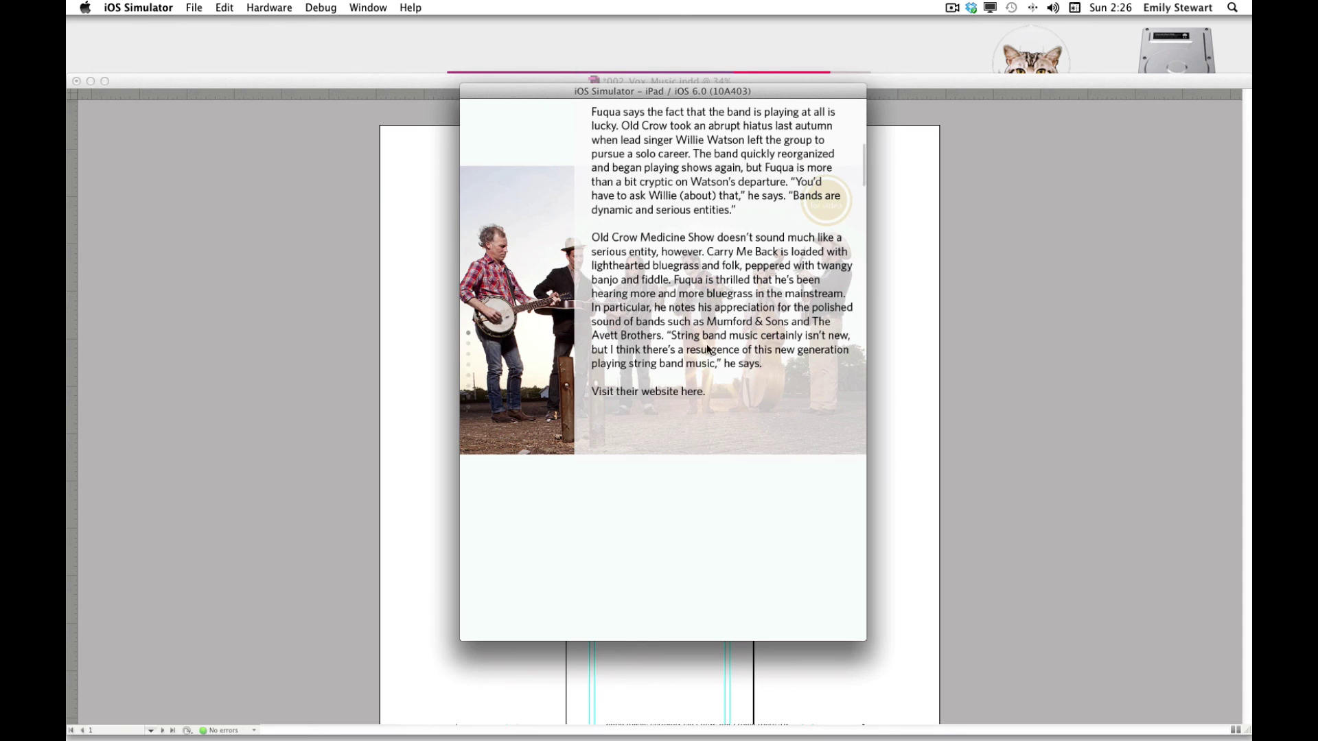
{"action": "left_click", "coordinate": [661, 397]}
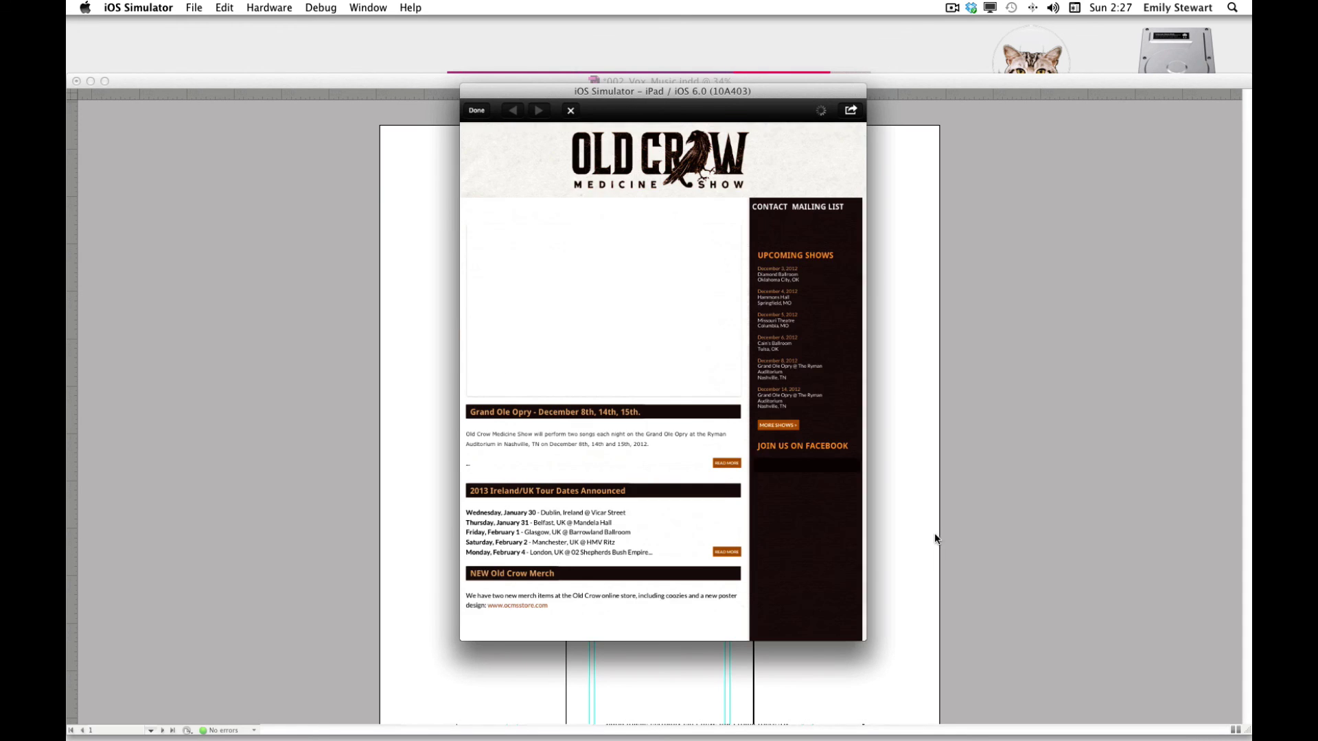